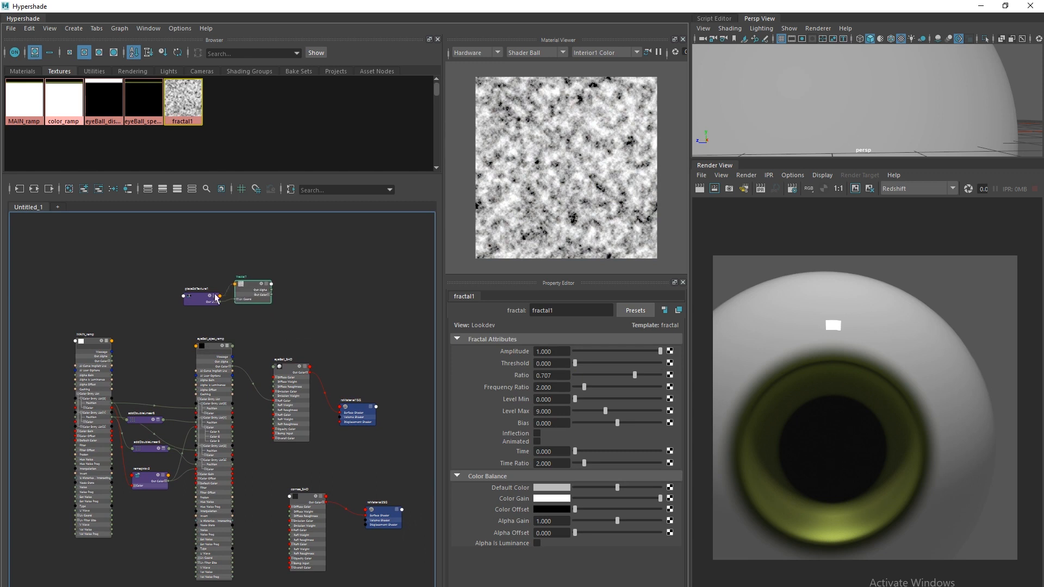
Rename the fractal1 texture as eyeBall_iris_fractal and copy the name
left_click(582, 313)
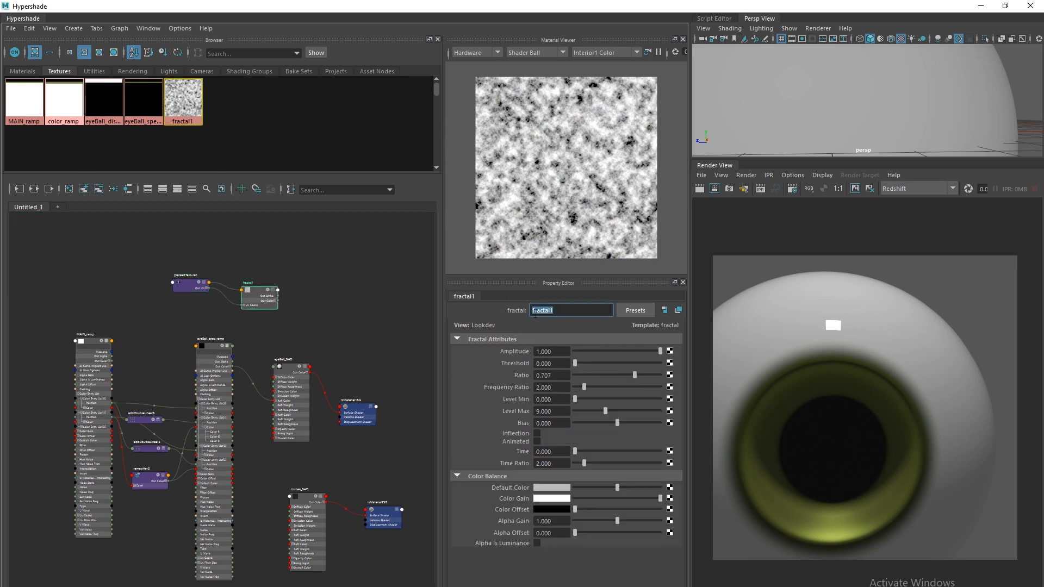
left_click(553, 314)
type("eyeBall_iris_")
key("Return")
key("ctrl+c")
Rename the fractal's place2dTexture node as eyeBall_iris_fractal_UV, reusing the copied name
left_click(191, 284)
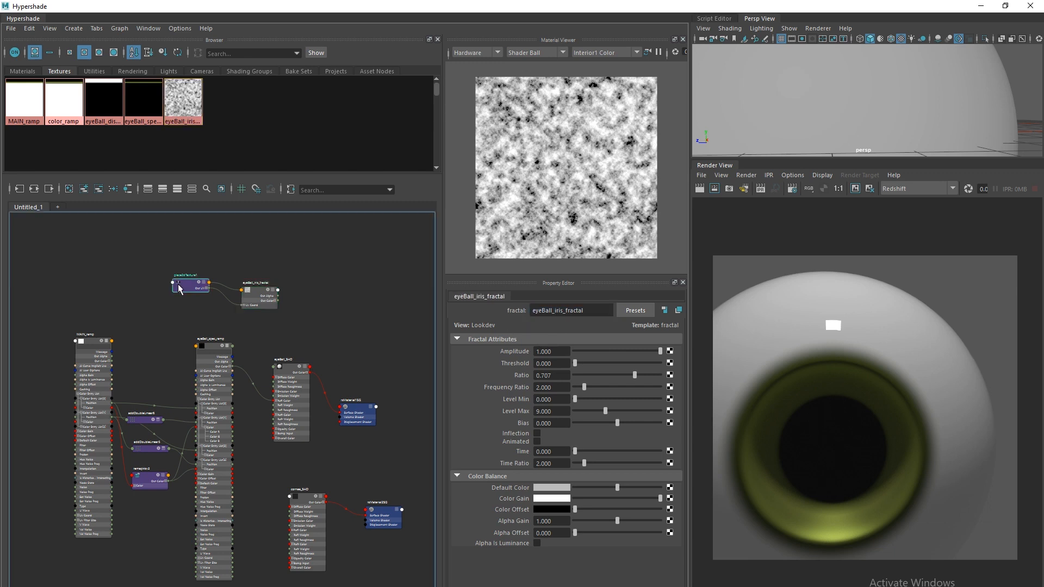
key("ctrl+v")
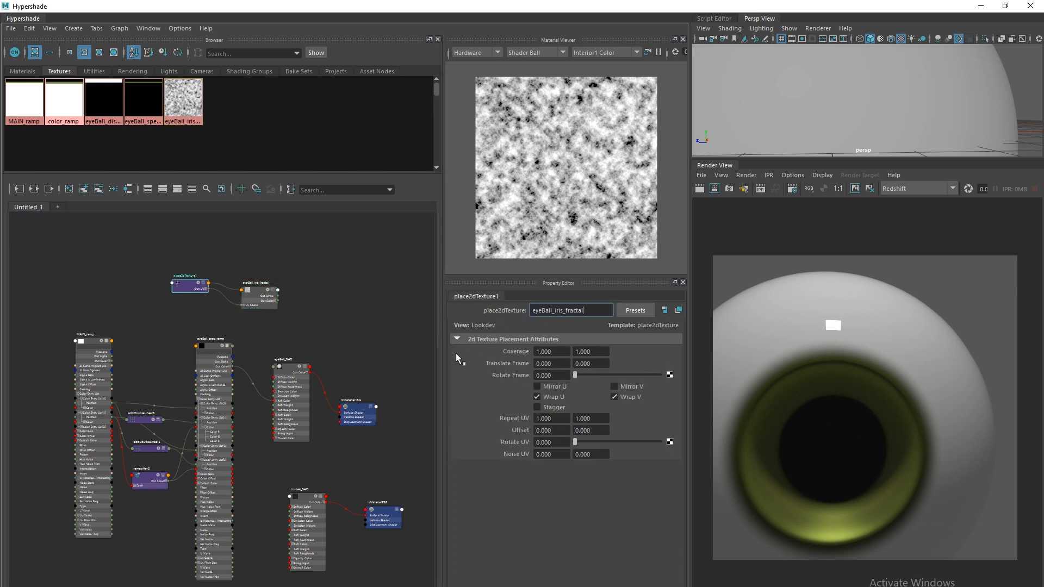
type("_UV")
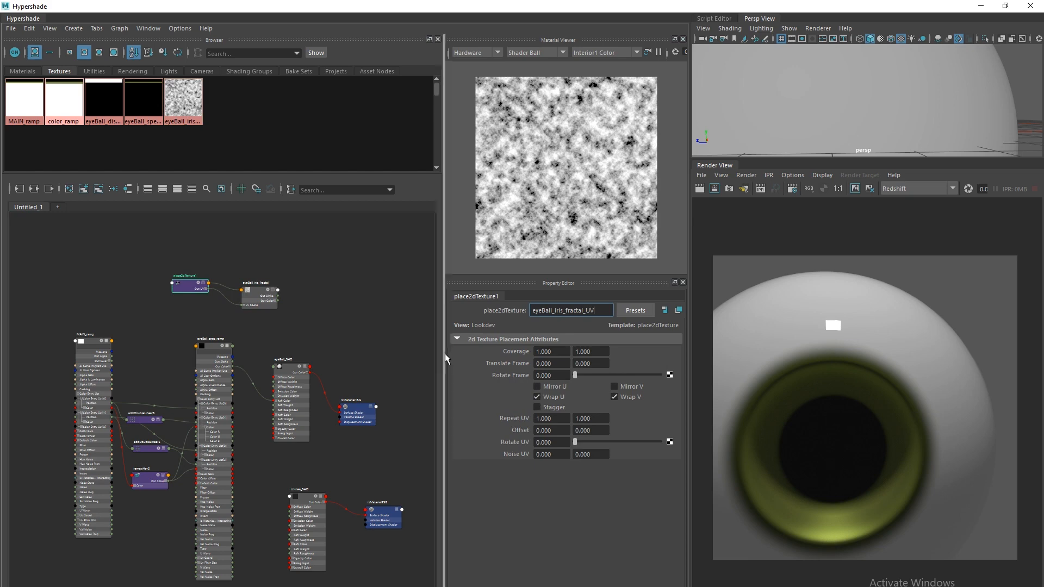
key("Return")
Arrange the eyeBall_iris_fractal_UV and eyeBall_iris_fractal nodes apart from each other above the ramp nodes, and nudge MAIN_ramp aside
mouse_move(190, 338)
middle_mouse_down("alt")
mouse_move(245, 343)
mouse_move(195, 325)
middle_mouse_up("alt")
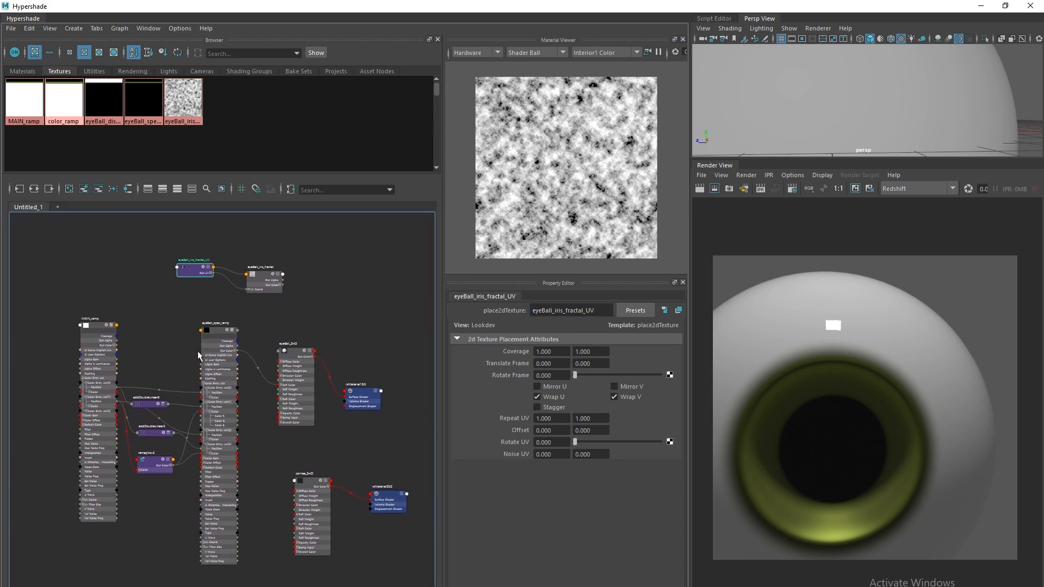
mouse_move(195, 371)
right_mouse_down("alt")
mouse_move(245, 419)
mouse_move(223, 387)
mouse_move(180, 366)
right_mouse_up("alt")
middle_click_drag(180, 366, 164, 357, "alt")
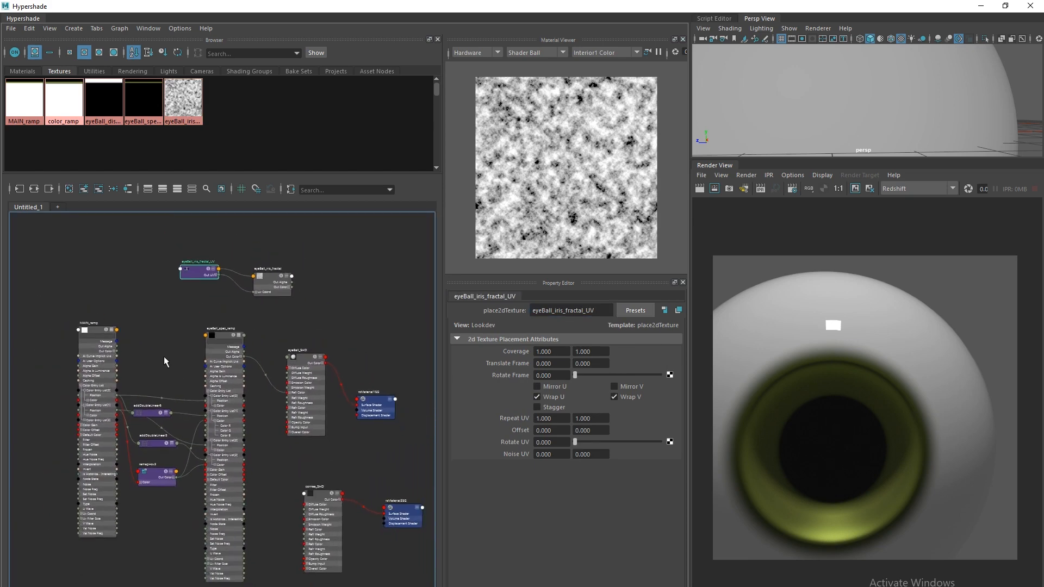
left_click_drag(199, 275, 119, 274)
left_click_drag(271, 290, 247, 296)
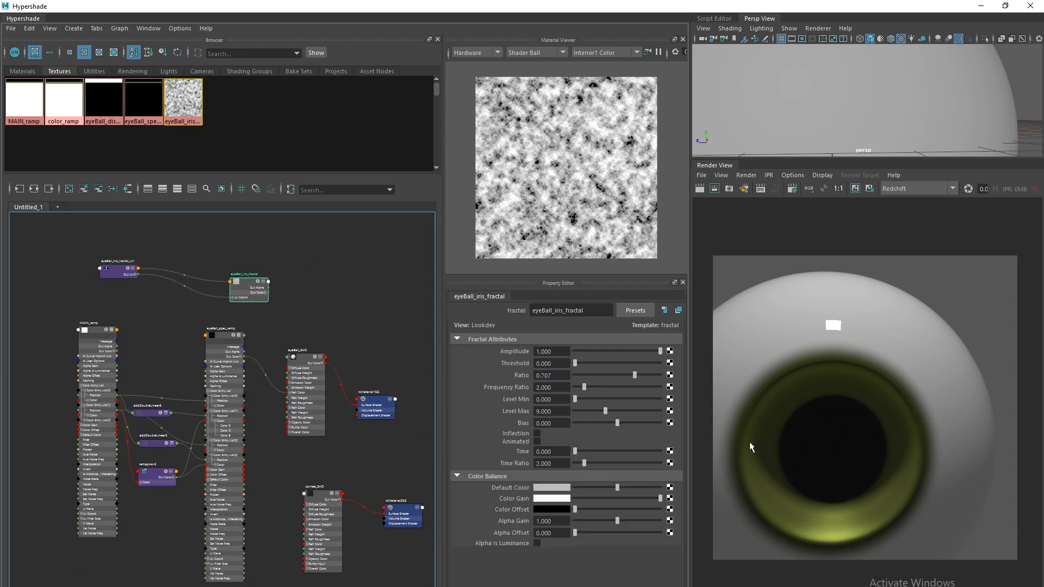
left_click_drag(254, 294, 232, 292)
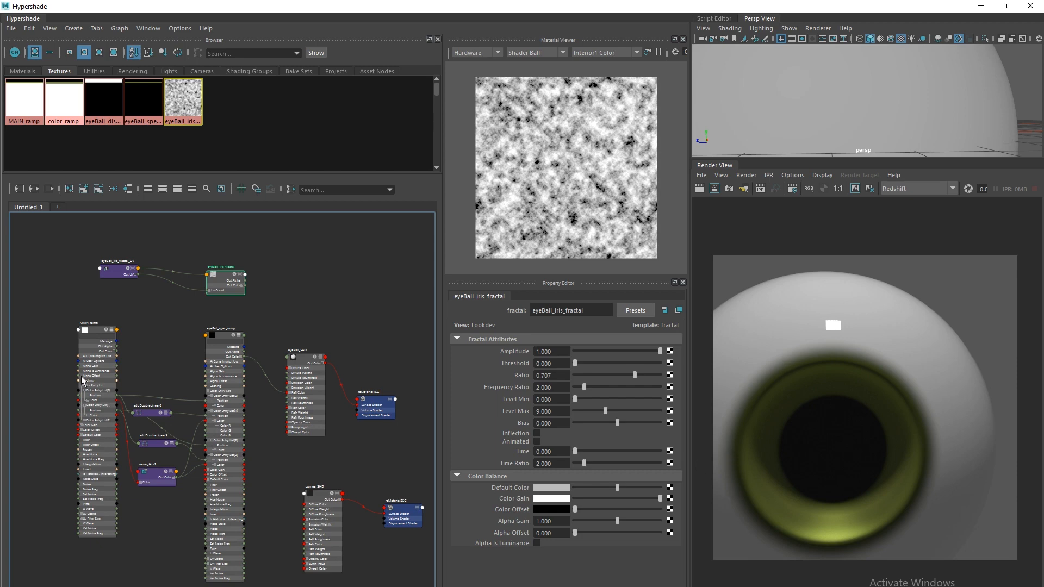
left_click_drag(95, 330, 83, 326)
middle_click_drag(161, 435, 235, 420, "alt")
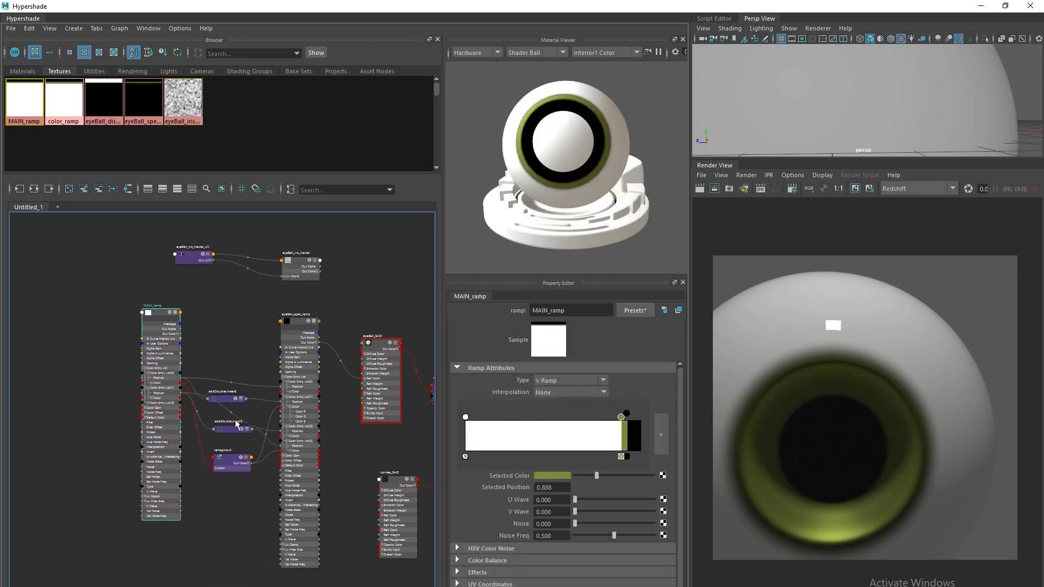
mouse_move(219, 410)
right_mouse_down("alt")
mouse_move(304, 454)
mouse_move(217, 410)
right_mouse_up("alt")
middle_click_drag(217, 410, 104, 406, "alt")
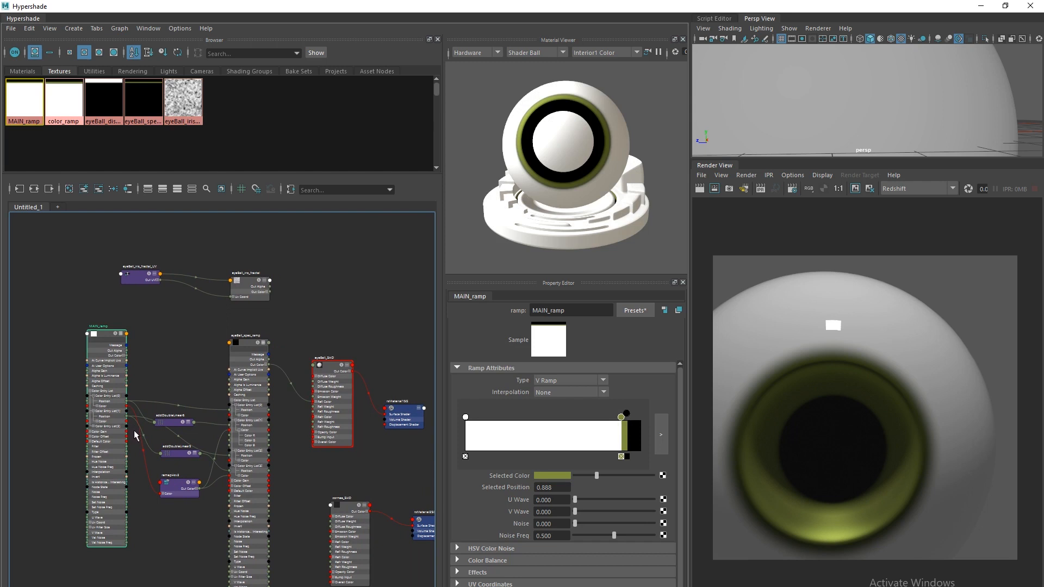
Create a layeredTexture node, add eyeBall_iris_fractal as a layer and remove the default green layer
left_click(300, 373)
key("Tab")
type("l")
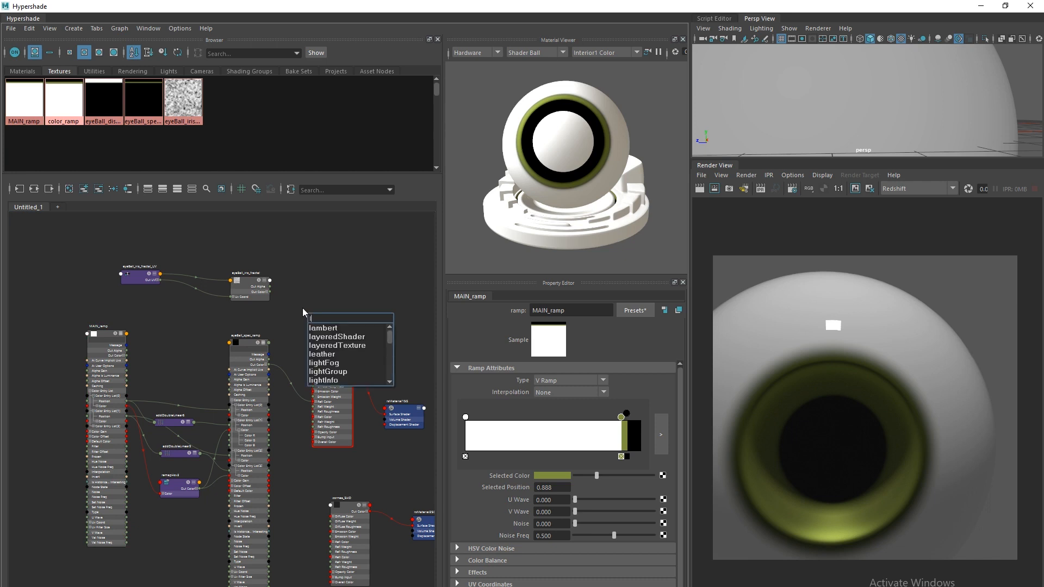
type("ayer")
left_click(327, 338)
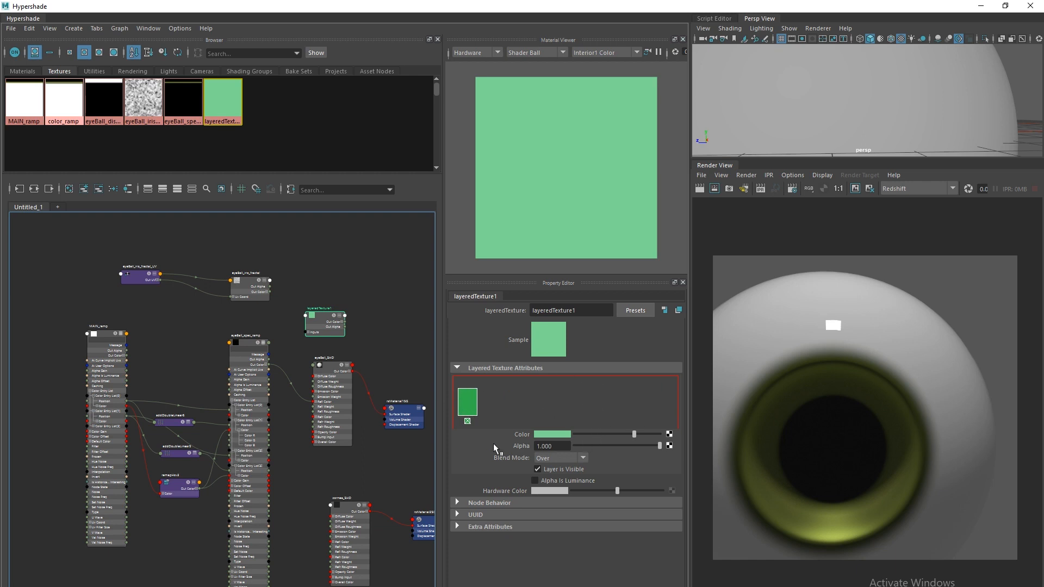
middle_click_drag(494, 443, 514, 402)
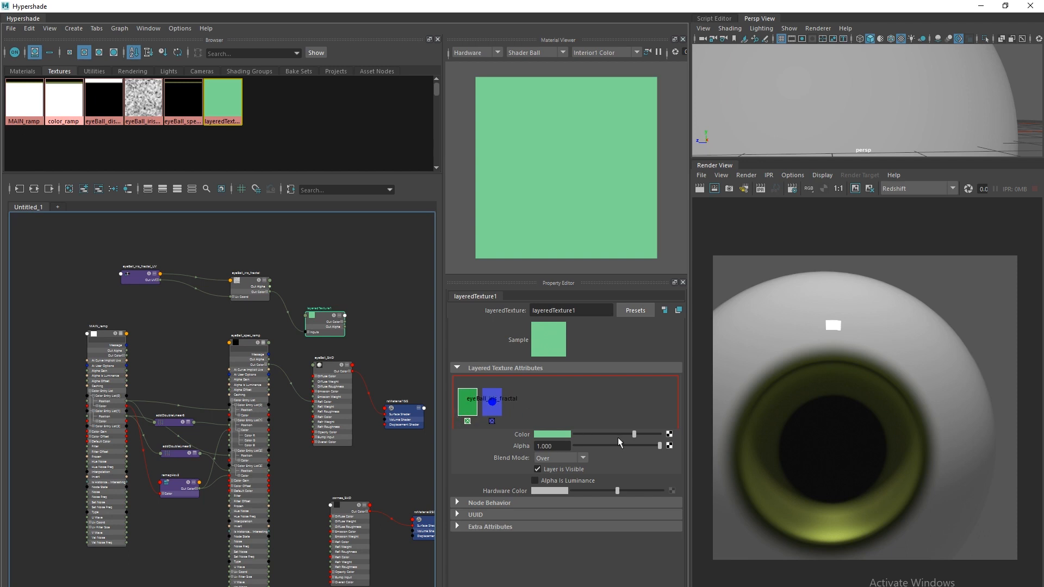
left_click(467, 423)
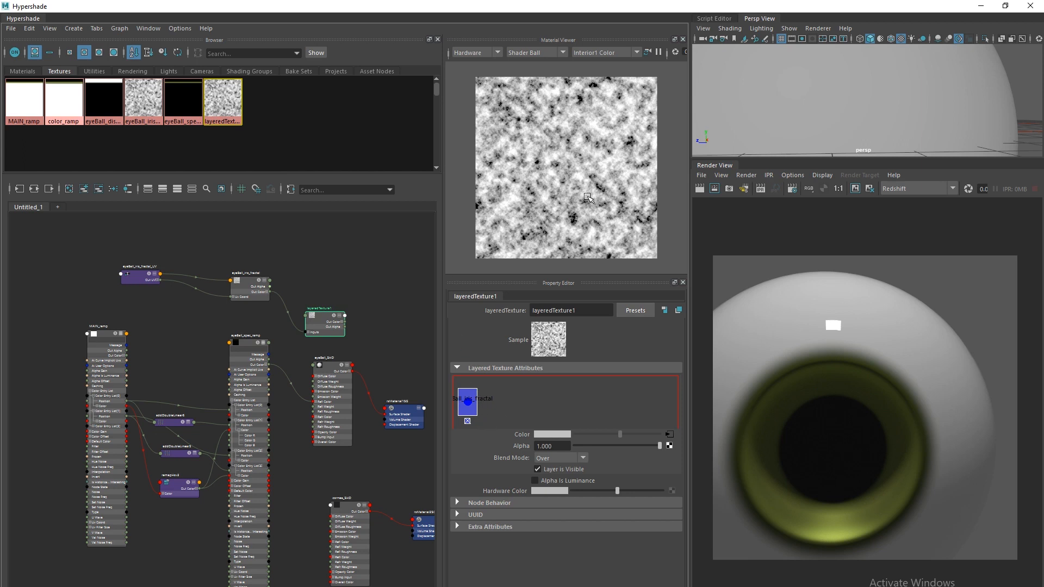
Rename the layered texture node as eyeBall_layeredTexture
middle_click_drag(205, 361, 152, 368, "alt")
mouse_move(271, 329)
left_mouse_down()
mouse_move(265, 298)
mouse_move(265, 322)
left_mouse_up()
right_click_drag(261, 333, 309, 419, "alt")
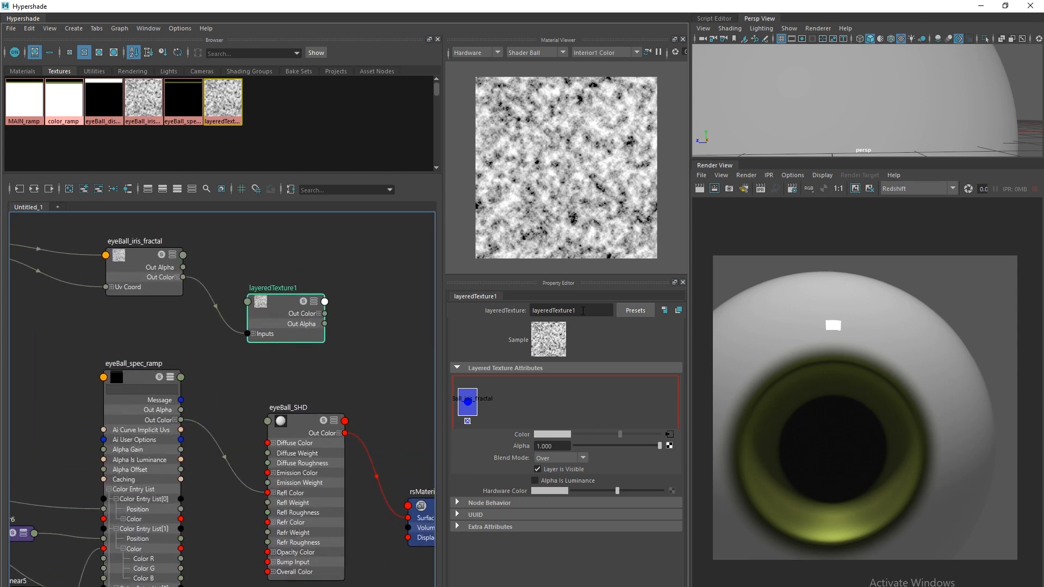
left_click(583, 311)
type("e")
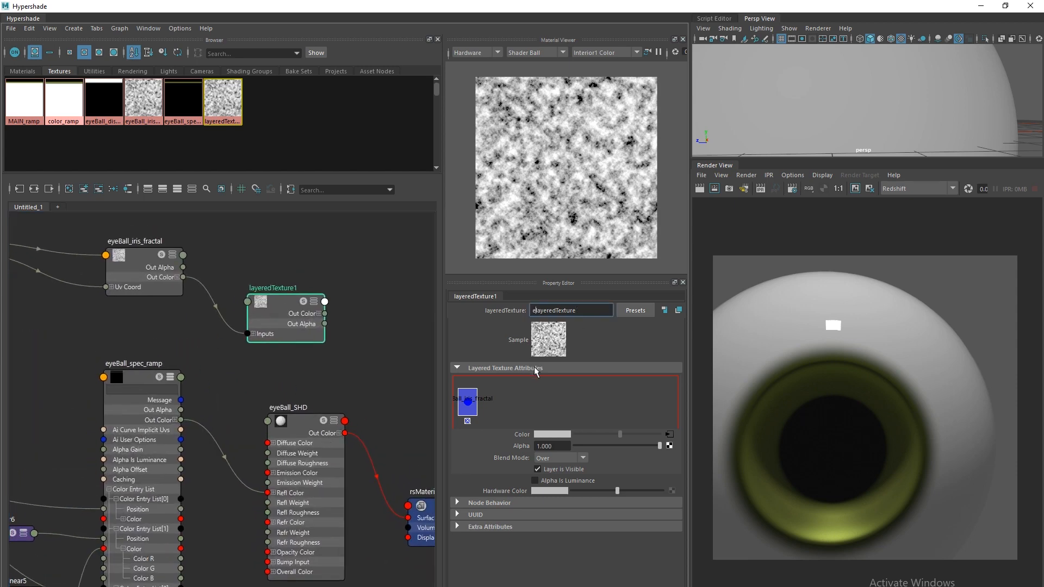
type("yeBall_")
key("Return")
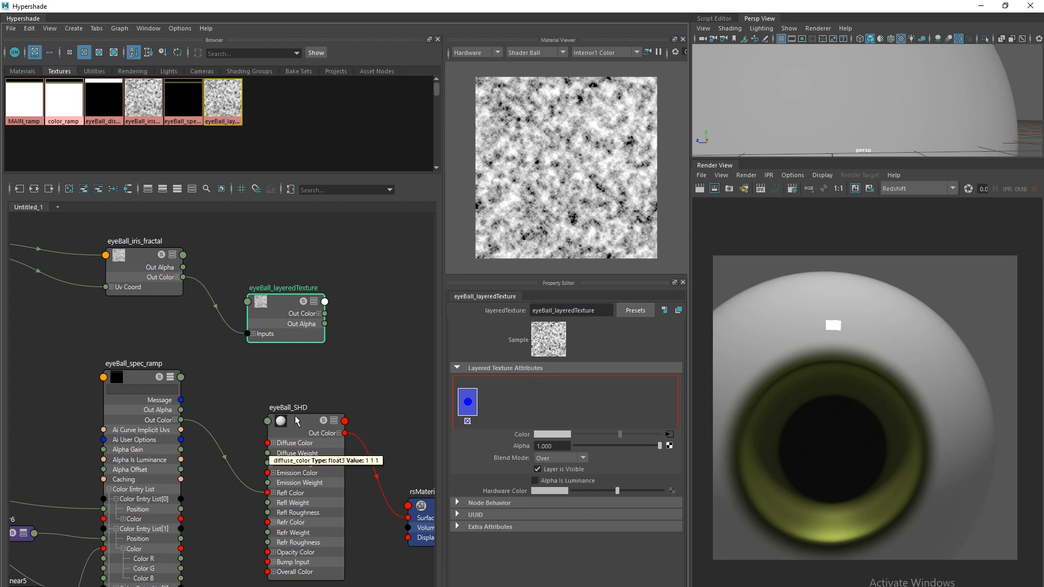
Connect eyeBall_layeredTexture's Out Color to eyeBall_SHD's Diffuse Color and inspect the eyeball from several angles in a live render, stopping it when finished
left_click_drag(305, 421, 315, 417)
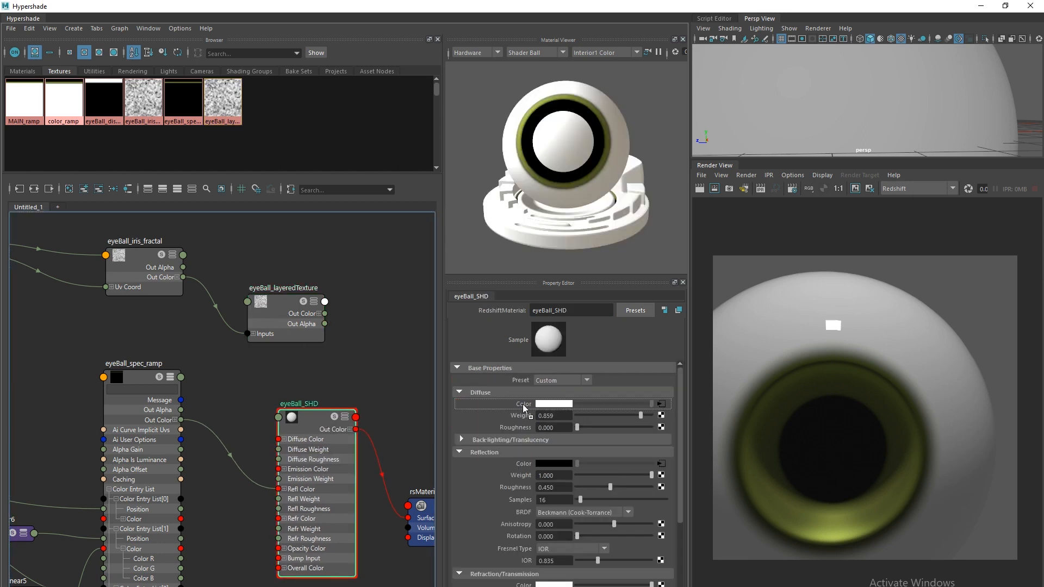
left_click_drag(324, 314, 278, 440)
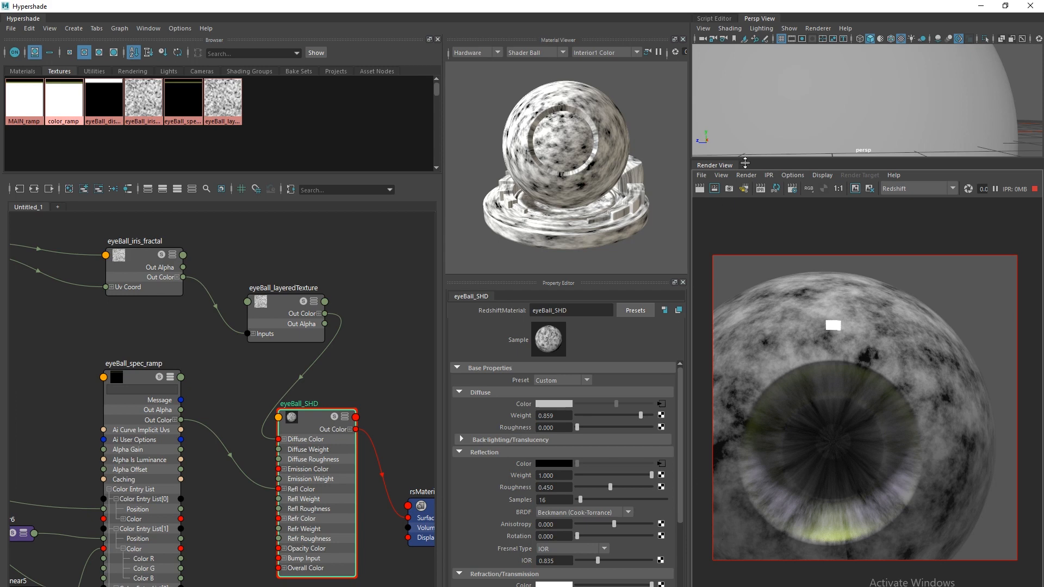
left_click(766, 112)
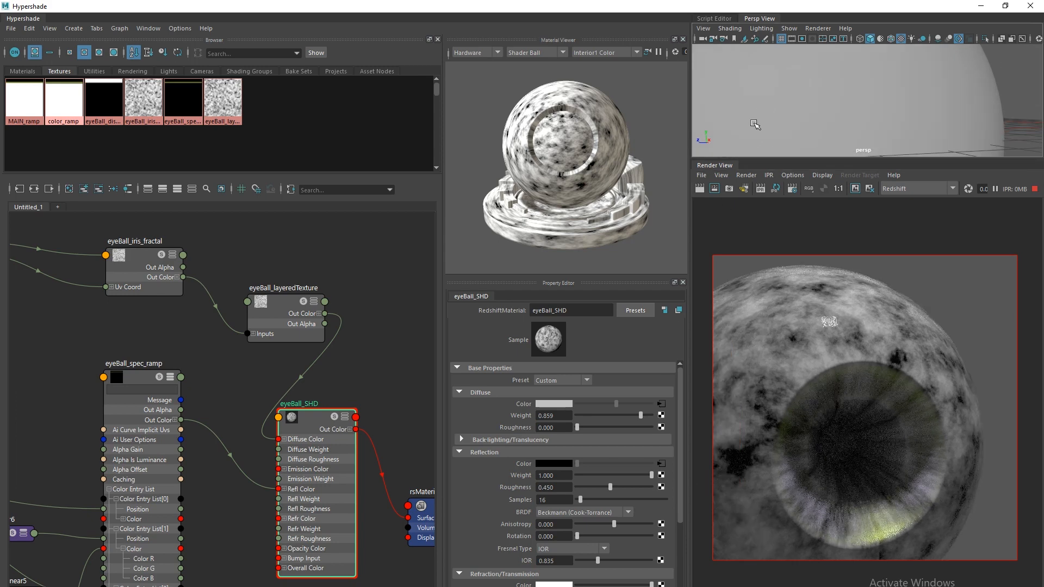
left_click_drag(750, 118, 734, 91, "alt")
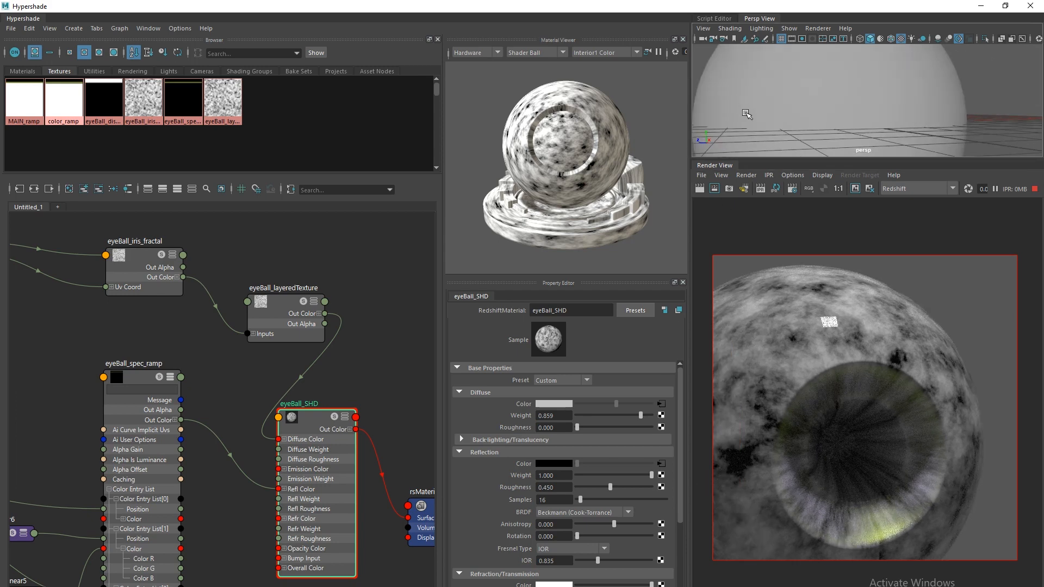
left_click_drag(763, 128, 778, 126, "alt")
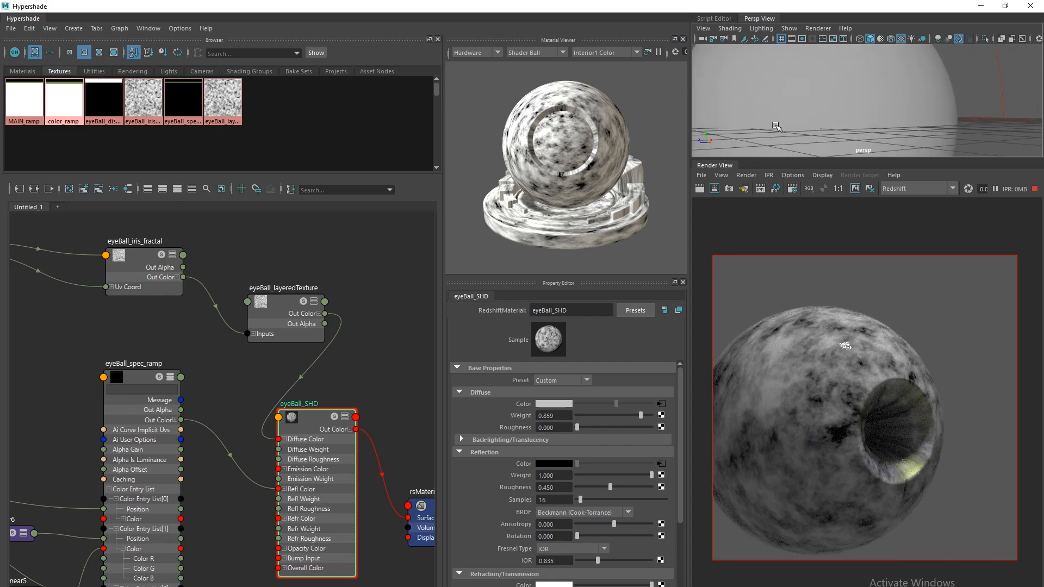
right_click_drag(777, 126, 799, 150, "alt")
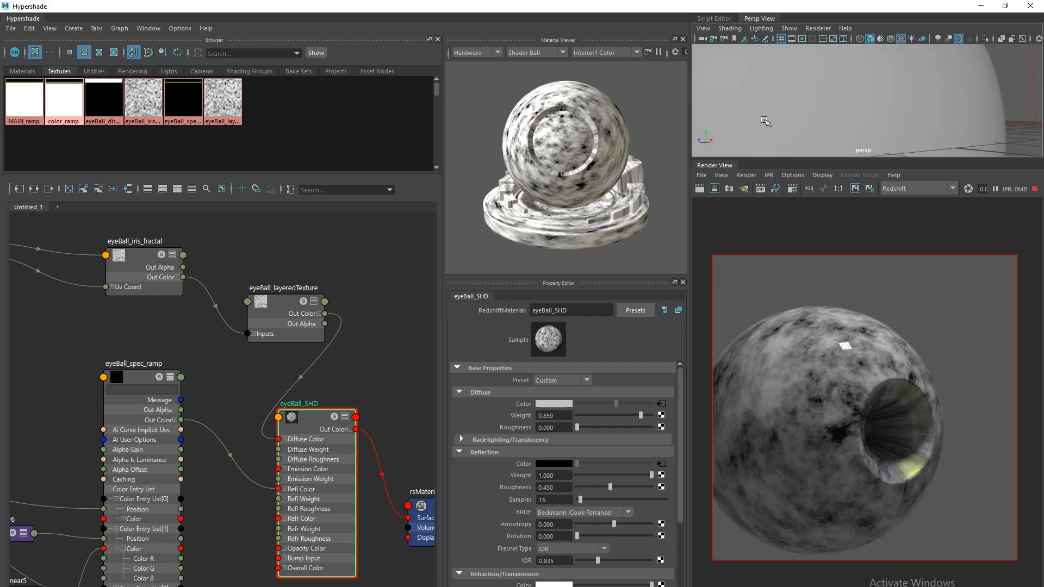
mouse_move(765, 119)
left_mouse_down("alt")
mouse_move(737, 112)
mouse_move(755, 119)
left_mouse_up("alt")
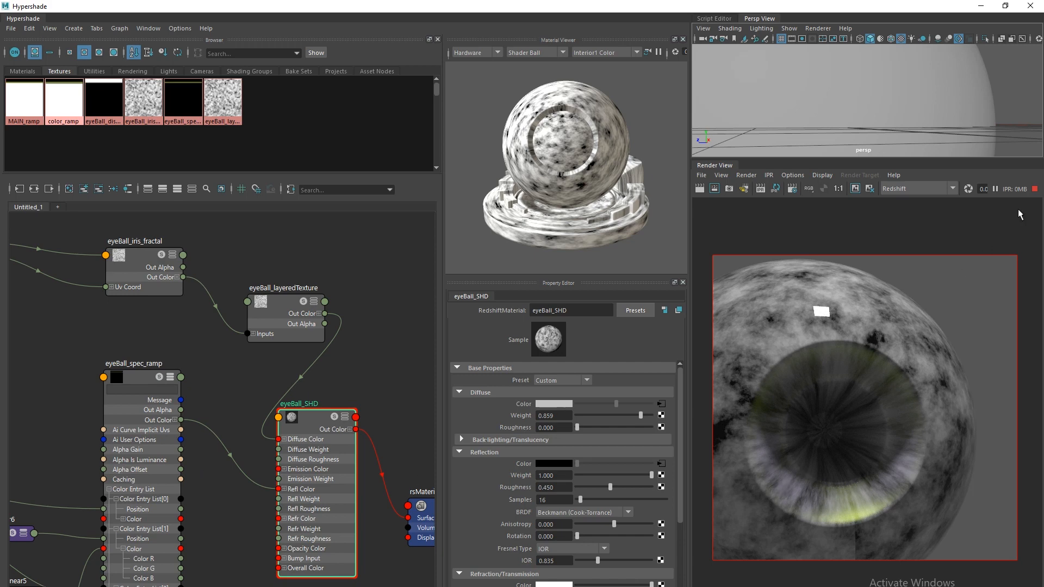
left_click(1035, 189)
Spread out the eyeBall_layeredTexture, eyeBall_SHD and rsMaterial1SG nodes in the shading graph
scroll(150, 305, "down", 3)
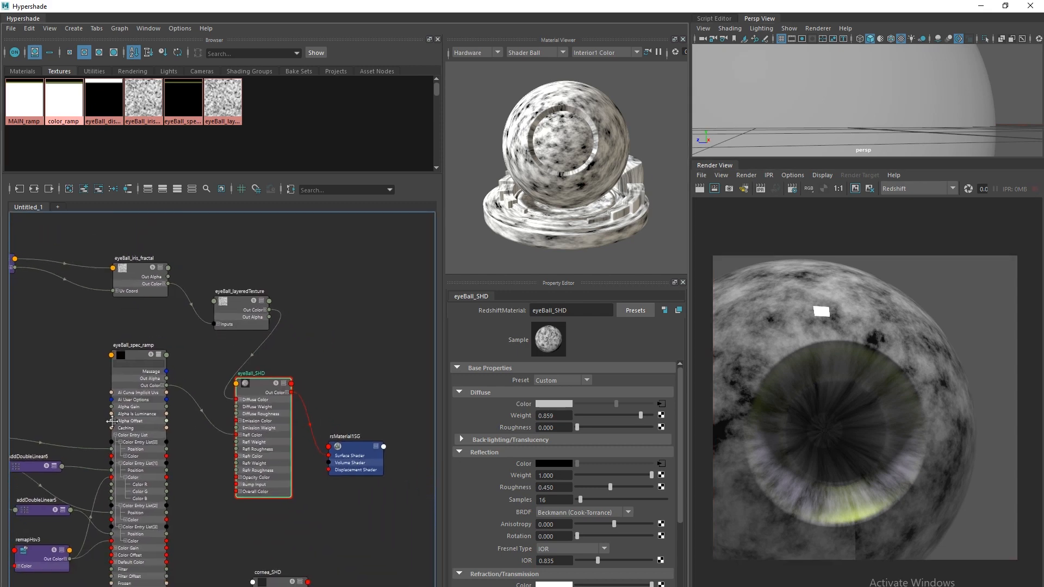
left_click(229, 327)
left_click_drag(270, 420, 285, 413)
left_click_drag(361, 459, 408, 453)
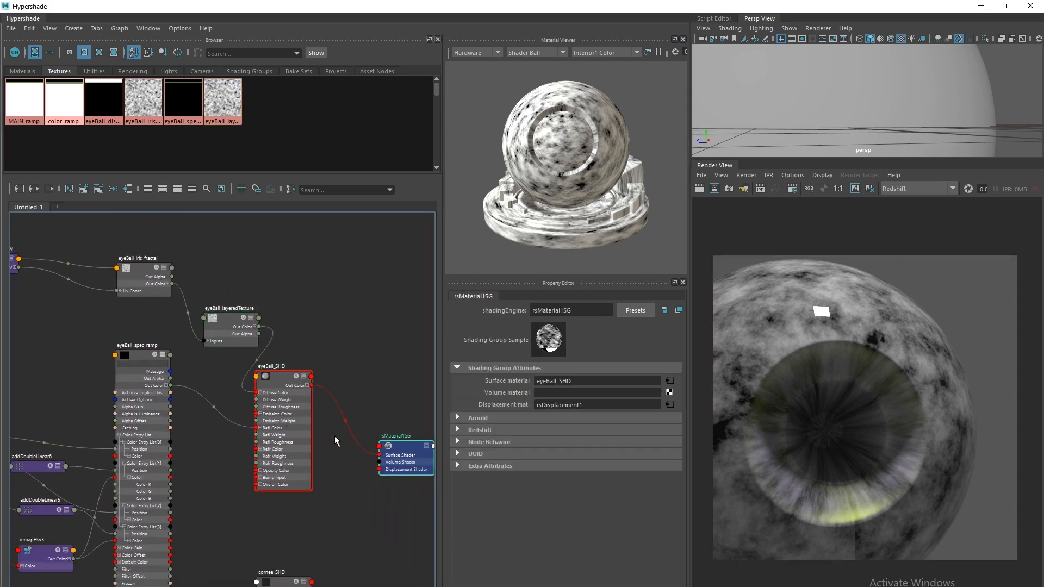
Shift eyeBall_layeredTexture, eyeBall_iris_fractal and eyeBall_iris_fractal_UV to tidy the upper part of the shading graph
middle_click_drag(161, 443, 177, 359, "alt")
scroll(67, 441, "down", 3)
middle_click_drag(67, 441, 133, 403, "alt")
left_click_drag(248, 279, 243, 275)
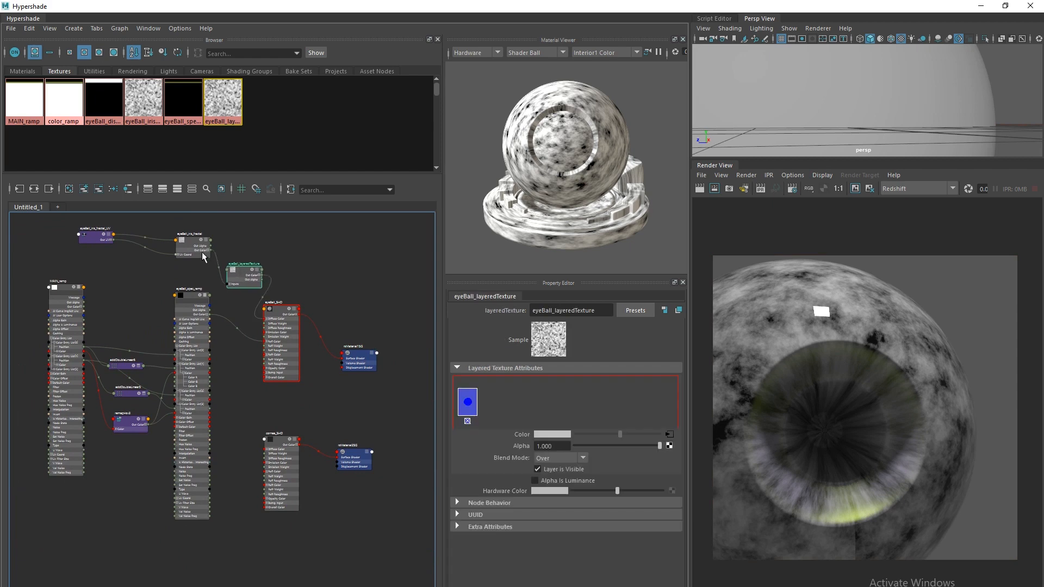
left_click_drag(196, 249, 183, 249)
left_click_drag(97, 239, 83, 240)
Bring the color_ramp texture into the shading graph and add it as a second layer of eyeBall_layeredTexture
middle_click_drag(182, 450, 217, 503, "alt")
scroll(261, 473, "up", 4)
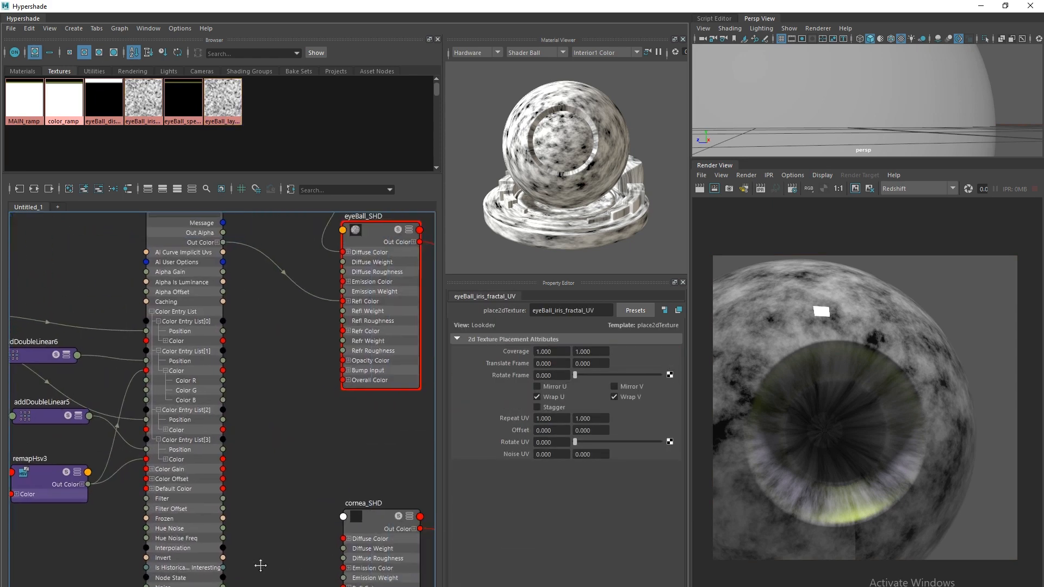
middle_click_drag(259, 564, 299, 586, "alt")
scroll(186, 514, "down", 2)
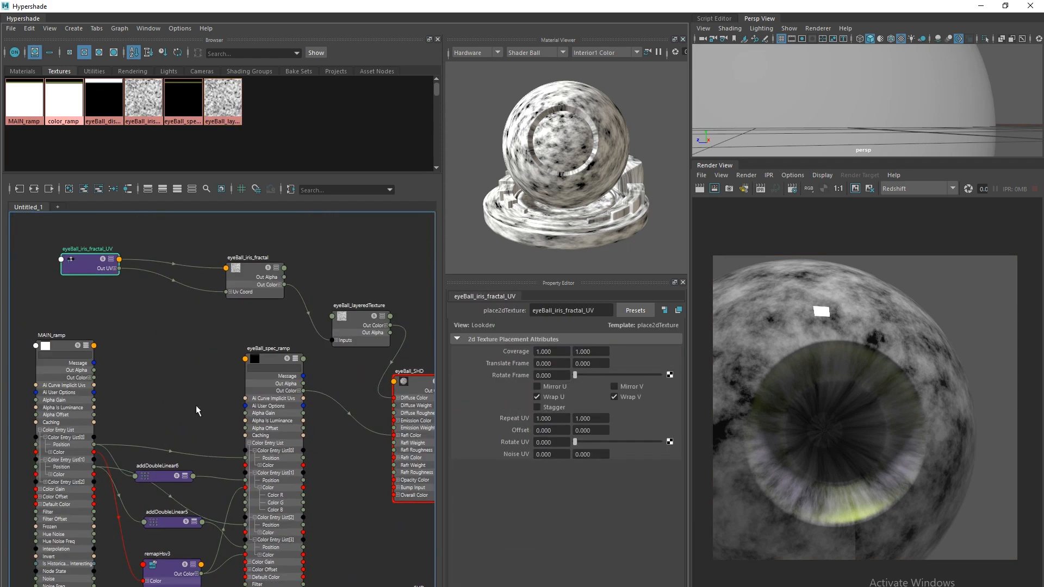
middle_click_drag(197, 411, 104, 343, "alt")
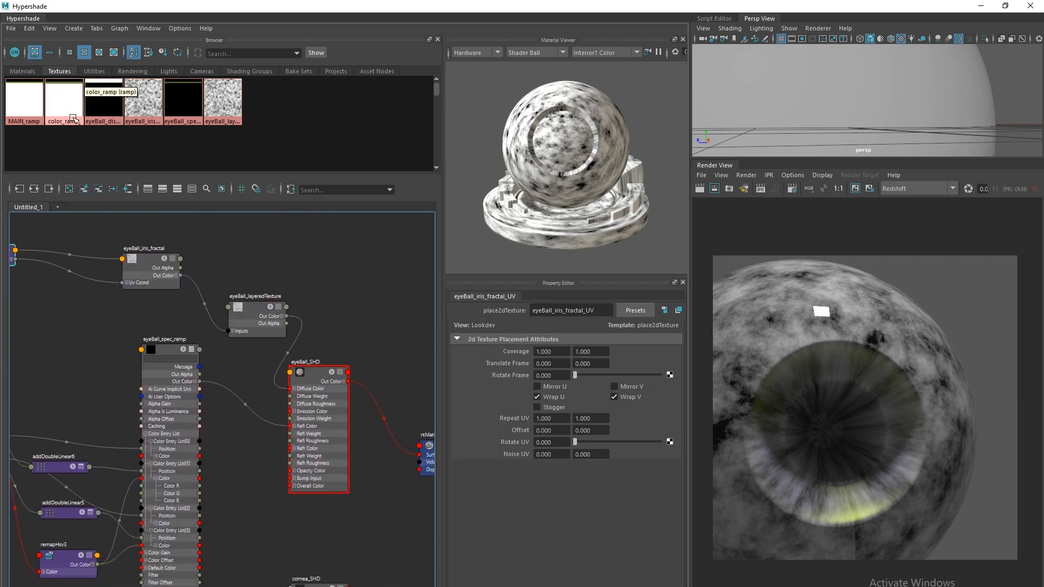
left_click_drag(62, 111, 101, 331)
left_click_drag(253, 315, 261, 310)
middle_click_drag(92, 336, 493, 402)
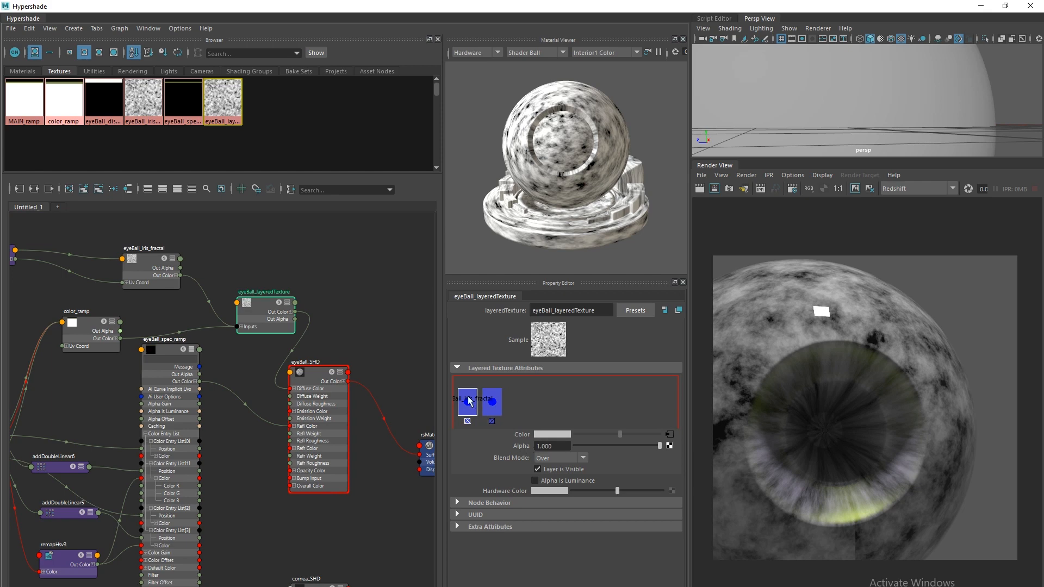
Set the fractal layer's blend mode to Multiply and start the live Redshift render
left_click(547, 458)
left_click(547, 535)
left_click(776, 189)
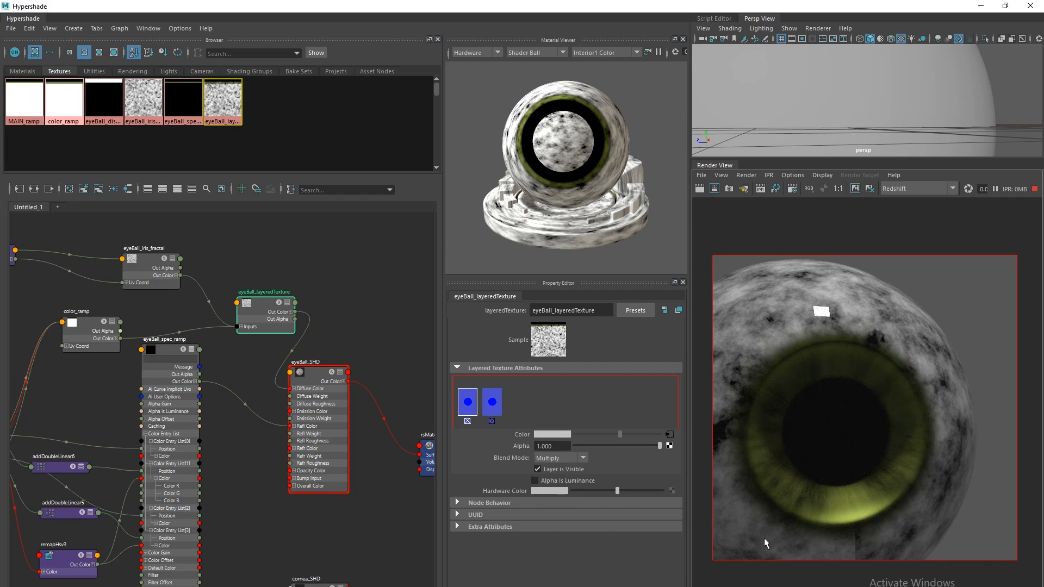
Set the fractal layer's blend mode to Add and check the whole eyeball in the live render
left_click(550, 458)
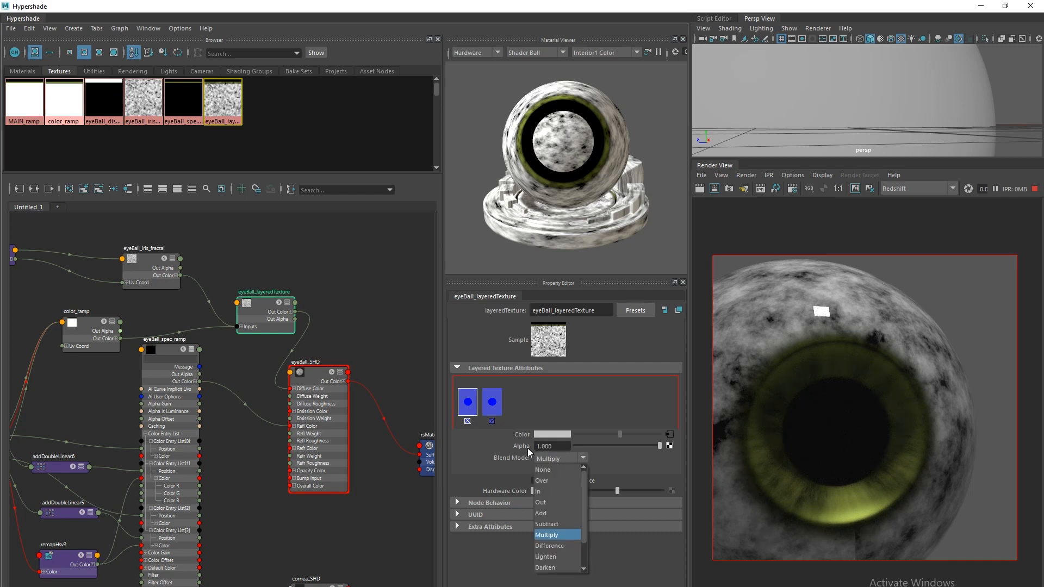
left_click(545, 512)
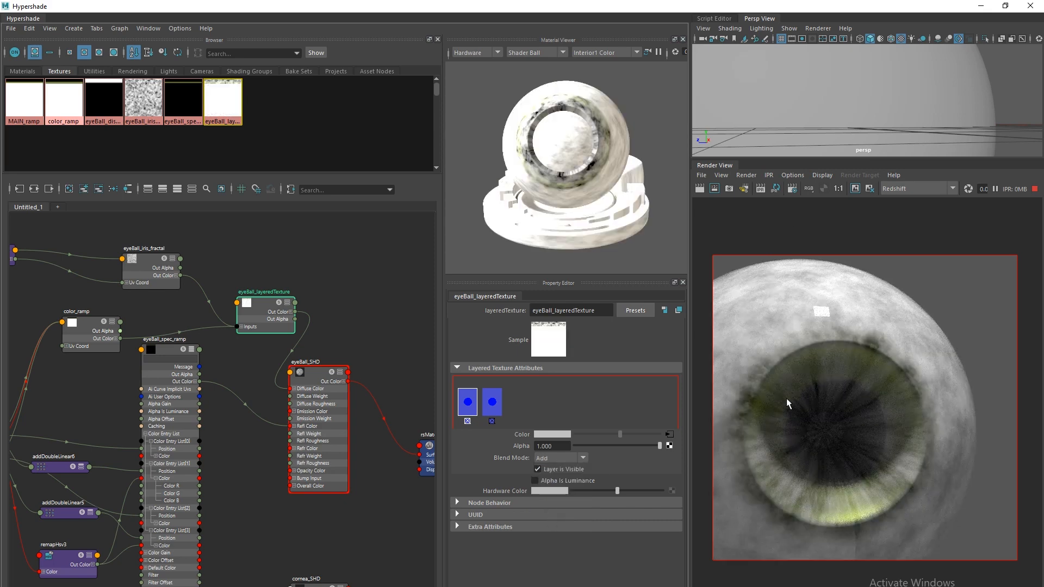
scroll(786, 96, "down", 2)
scroll(789, 109, "down", 2)
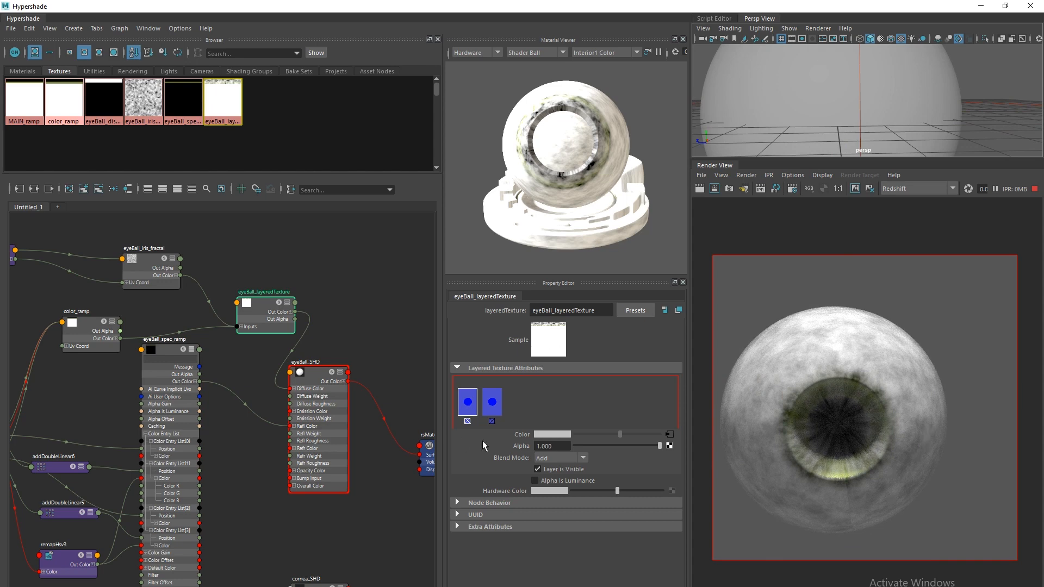
Widen the iris in MAIN_ramp by moving the green colour entry to position 0.864, and select the neighbouring black entry
middle_click_drag(112, 467, 275, 434, "alt")
left_click(120, 305)
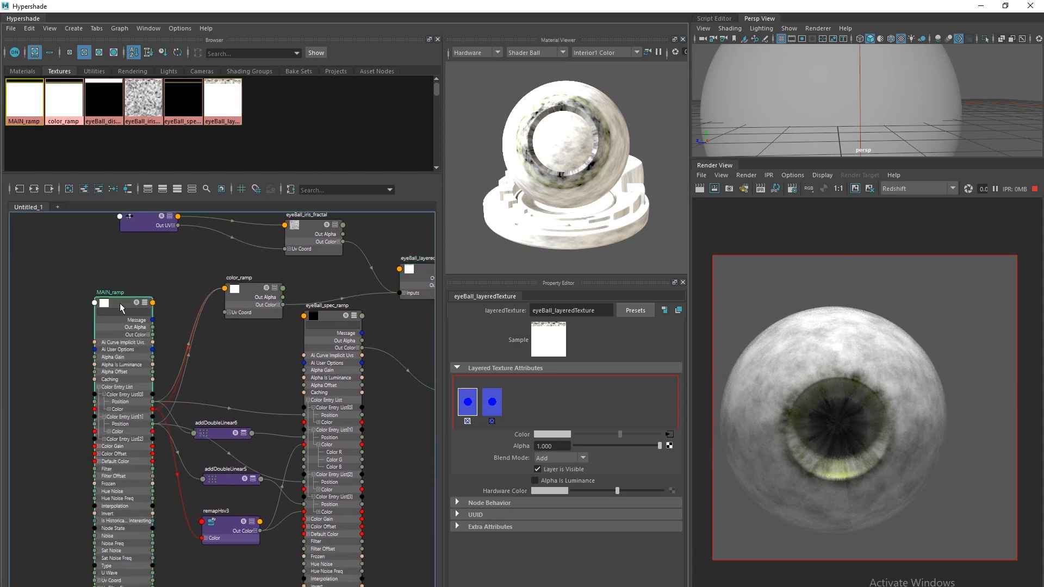
left_click_drag(621, 418, 617, 417)
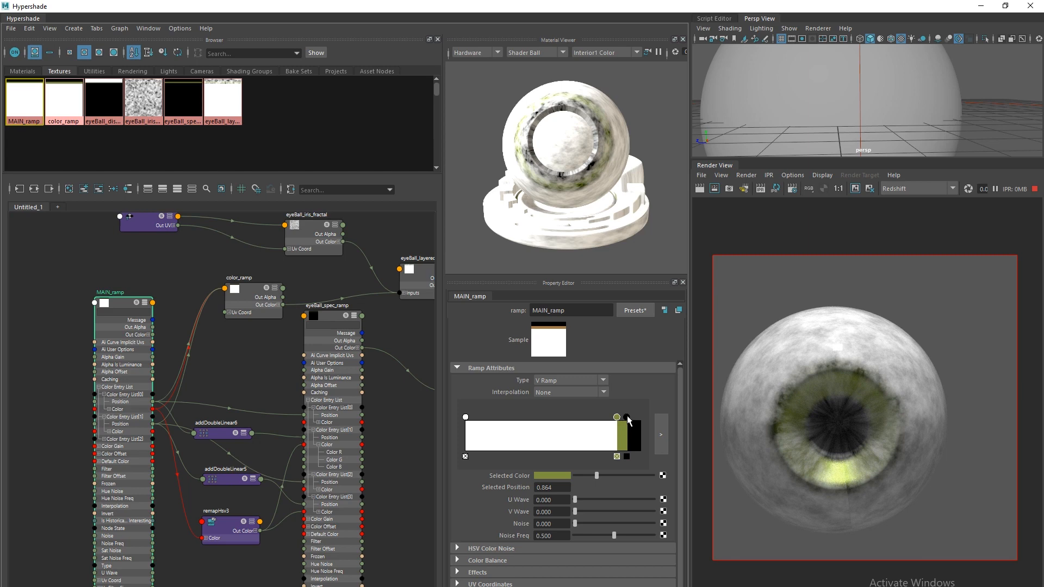
left_click(626, 417)
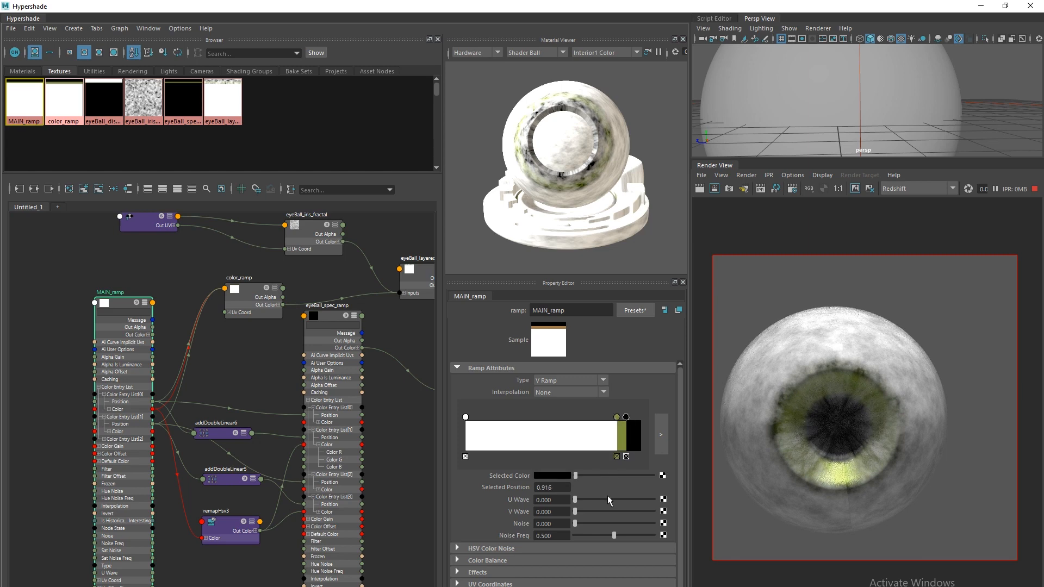
Rerun the live Redshift render to check the blended iris, select eyeBall_layeredTexture, and stop the render
middle_click_drag(211, 426, 129, 489, "alt")
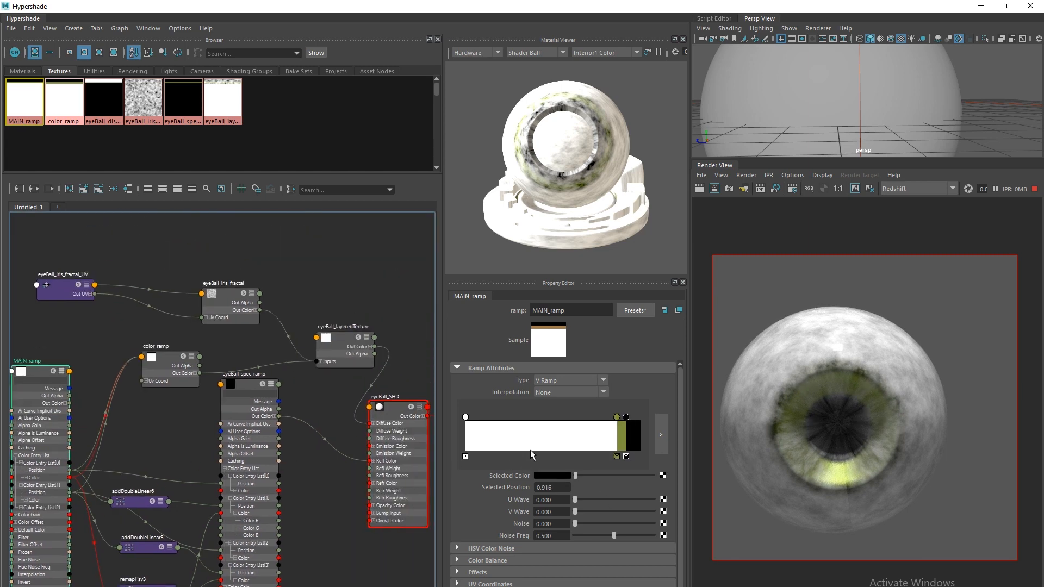
right_click(762, 190)
left_click(774, 212)
left_click_drag(340, 346, 327, 339)
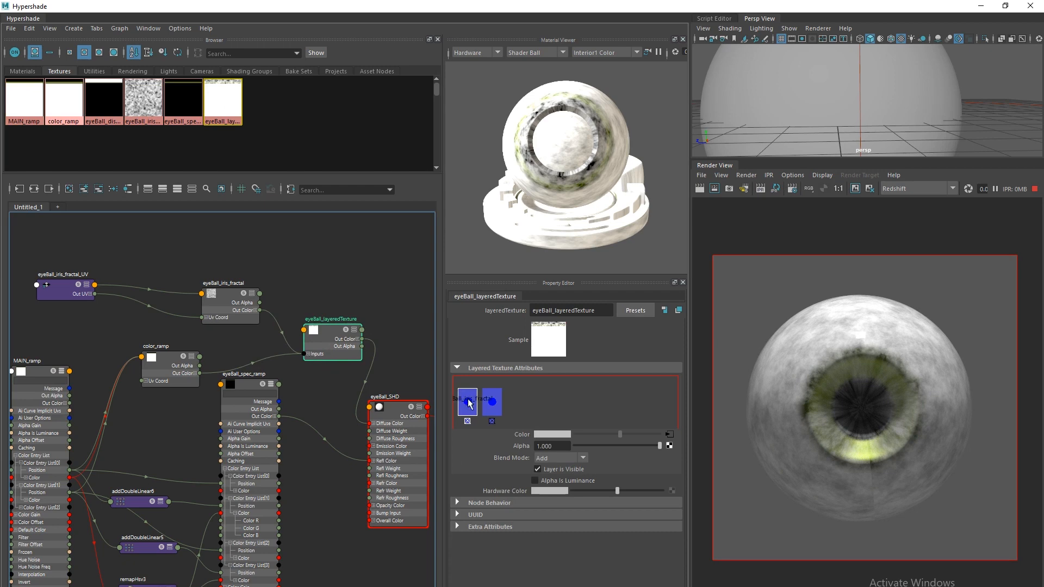
left_click(1035, 189)
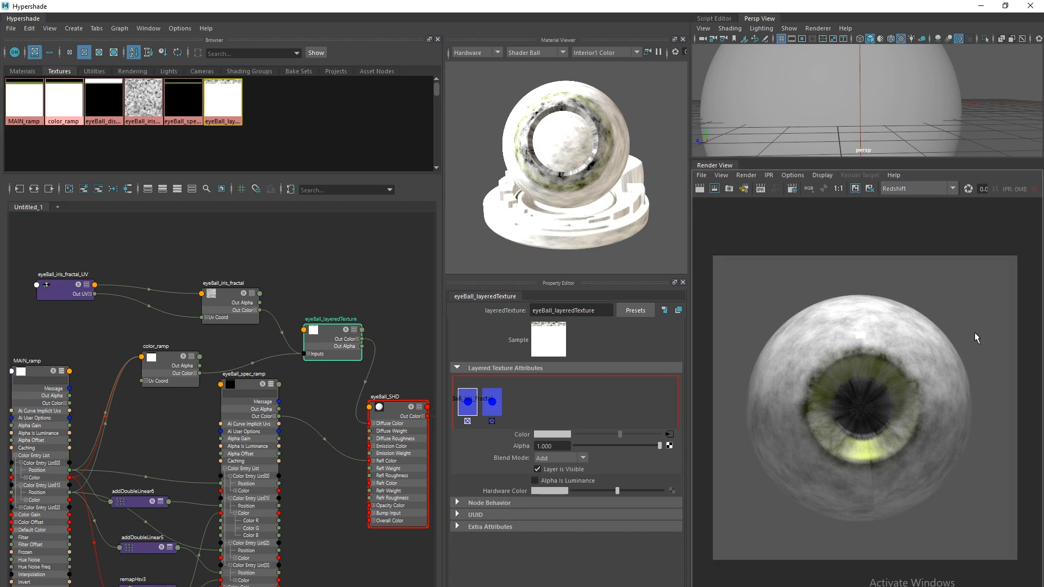
Examine the whole eyeball shading network and the attributes of eyeBall_spec_ramp
right_click_drag(198, 485, 105, 436, "alt")
middle_click_drag(220, 484, 171, 471, "alt")
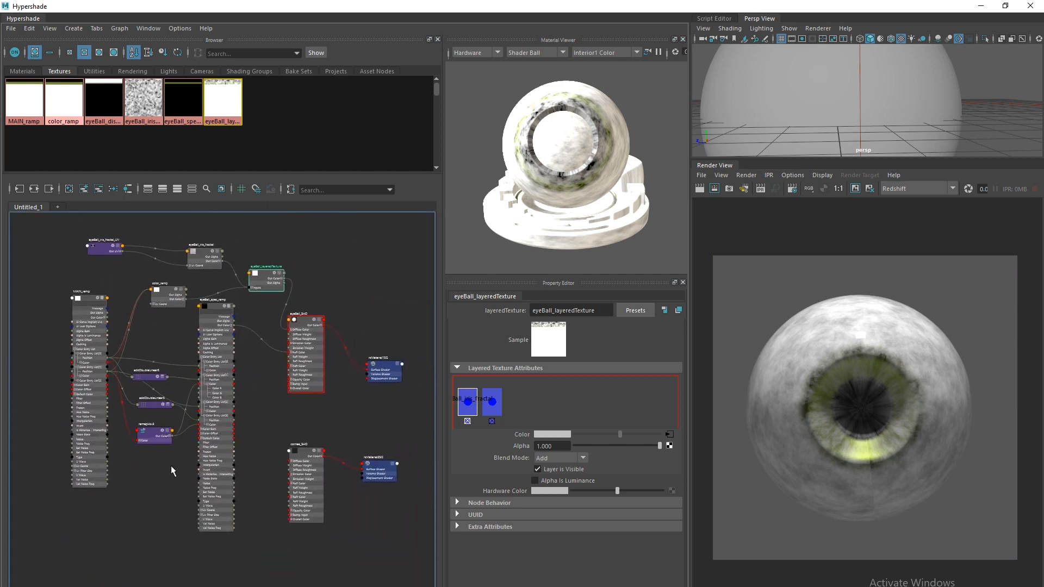
right_click_drag(171, 466, 210, 423, "alt")
middle_click_drag(198, 442, 221, 524, "alt")
left_click(234, 352)
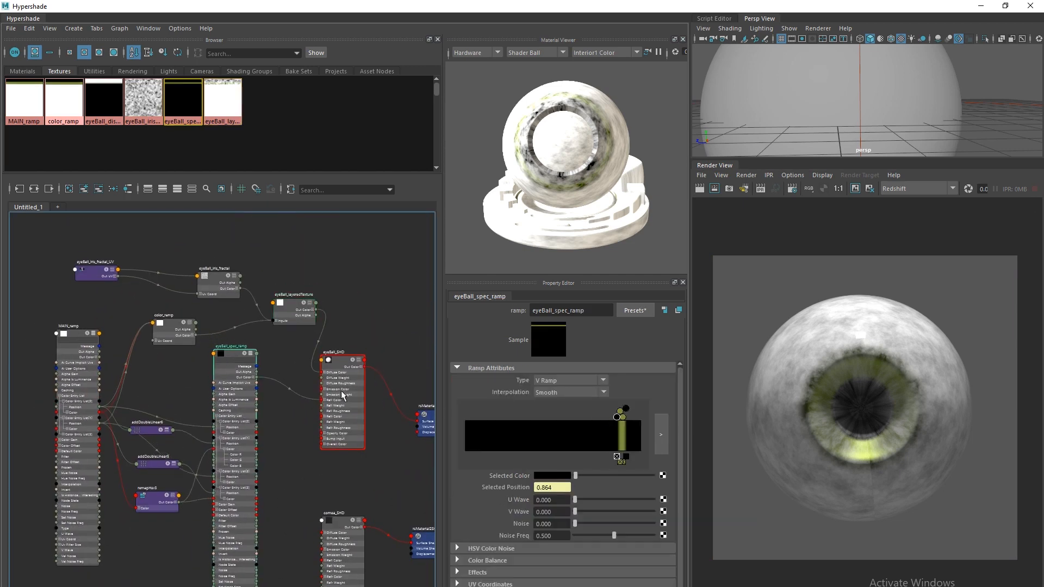
middle_click_drag(230, 469, 239, 480, "alt")
right_click_drag(250, 475, 273, 488, "alt")
middle_click_drag(273, 495, 308, 499, "alt")
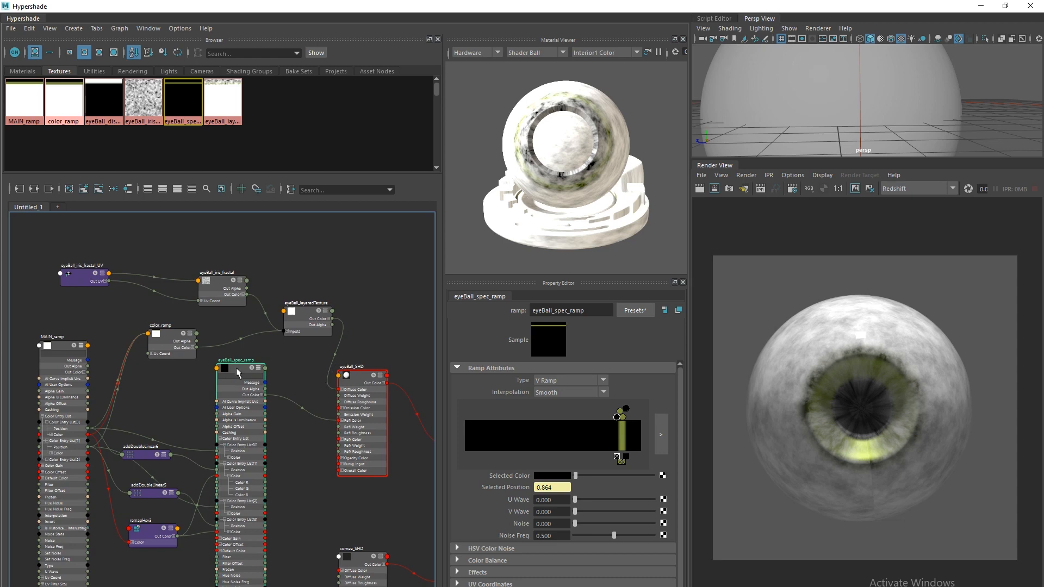
left_click_drag(238, 373, 244, 377)
Create a new ramp texture near eyeBall_layeredTexture and shift its placement node slightly
scroll(220, 374, "up", 5)
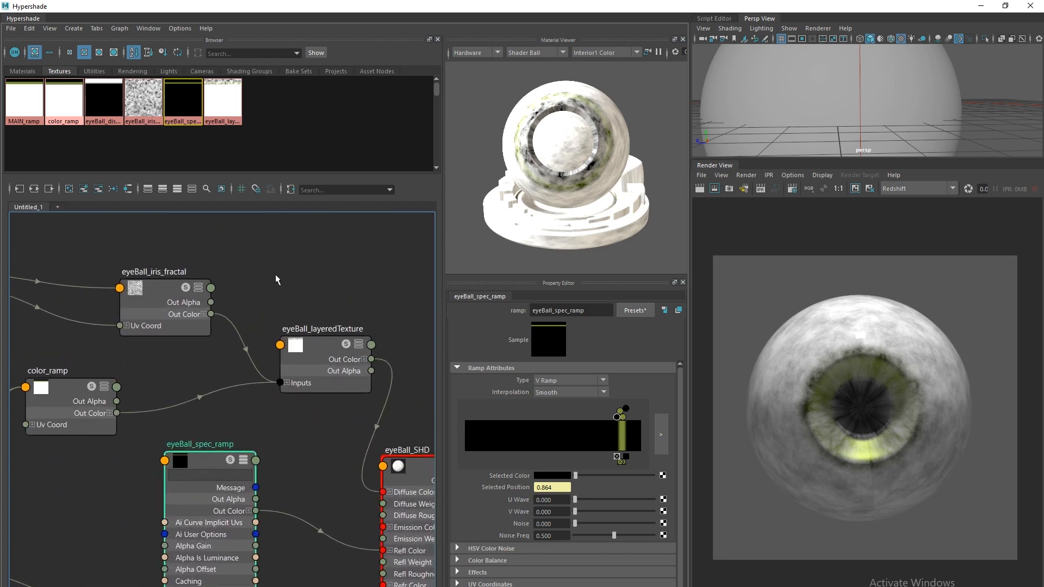
key("Tab")
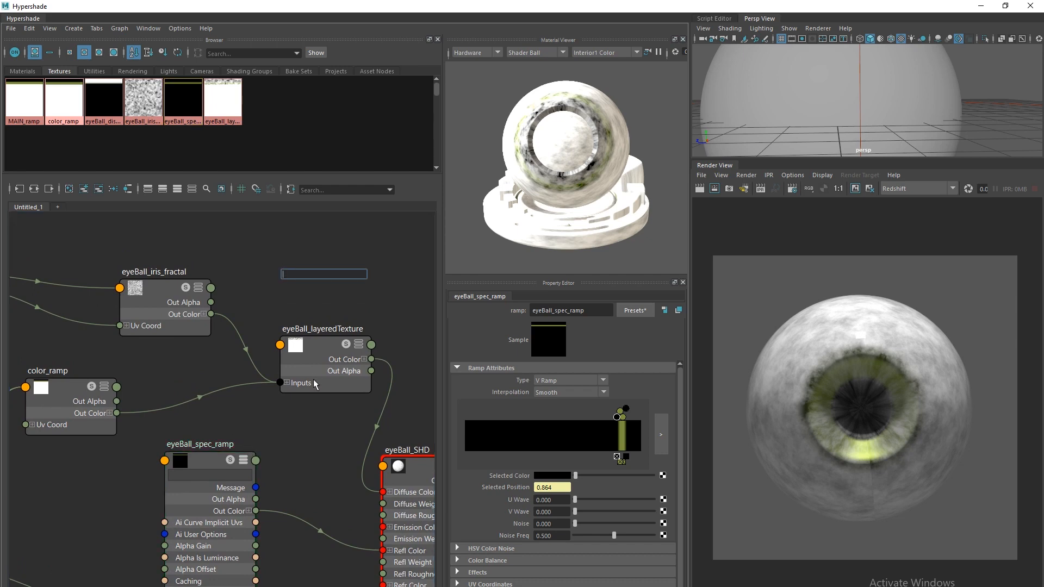
type("ramp")
left_click(313, 299)
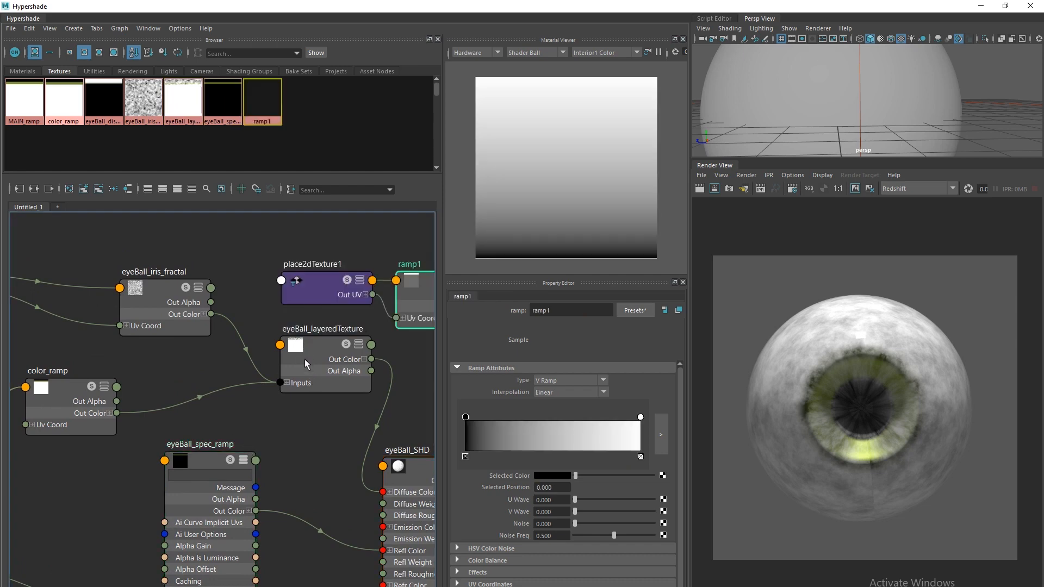
scroll(318, 300, "down", 4)
left_click(244, 268)
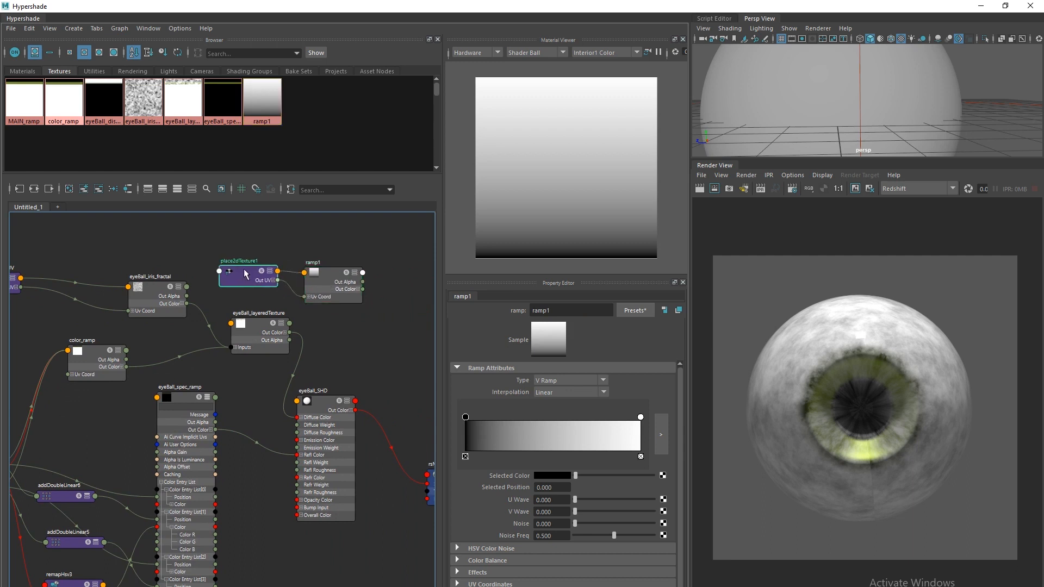
left_click_drag(243, 268, 241, 263)
Rename the new ramp as eyeBall_iris_ftextureMask_ramp, basing the name on the fractal node's name
left_click(148, 293)
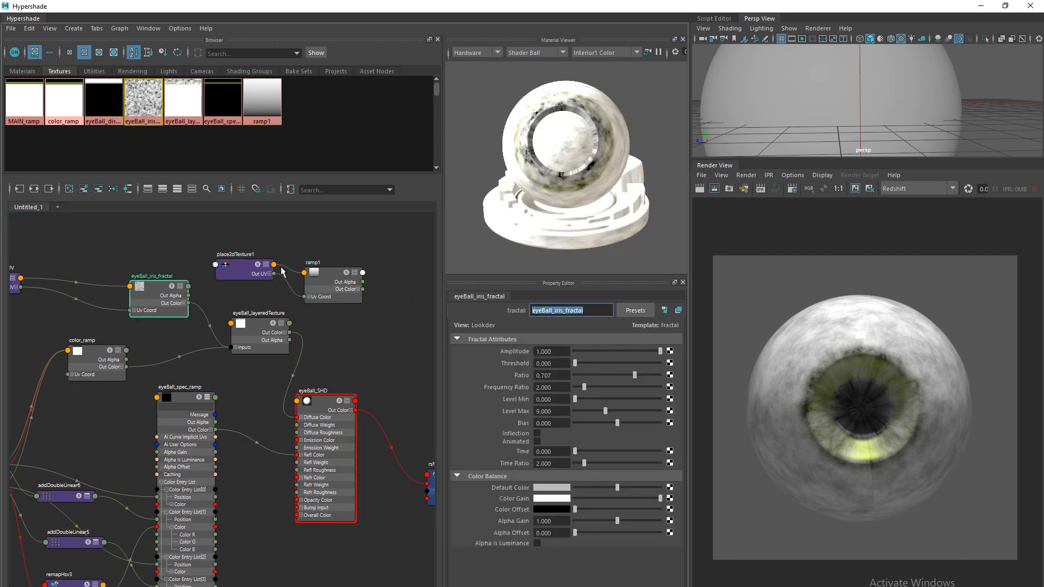
left_click(329, 280)
type("eyeBall_iris_fractal")
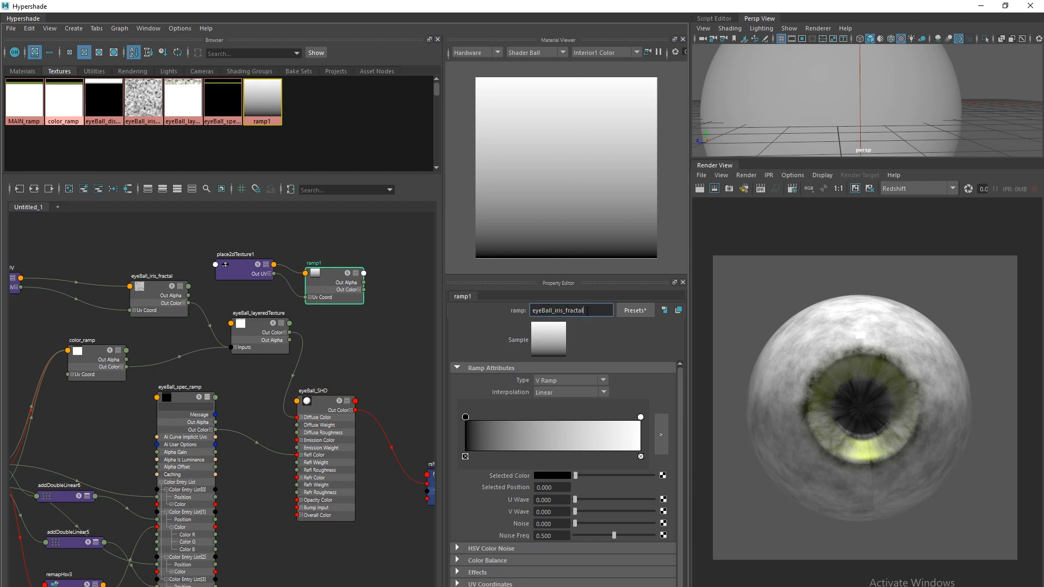
left_click_drag(587, 315, 570, 314)
type("textureMask_ramp")
key("Return")
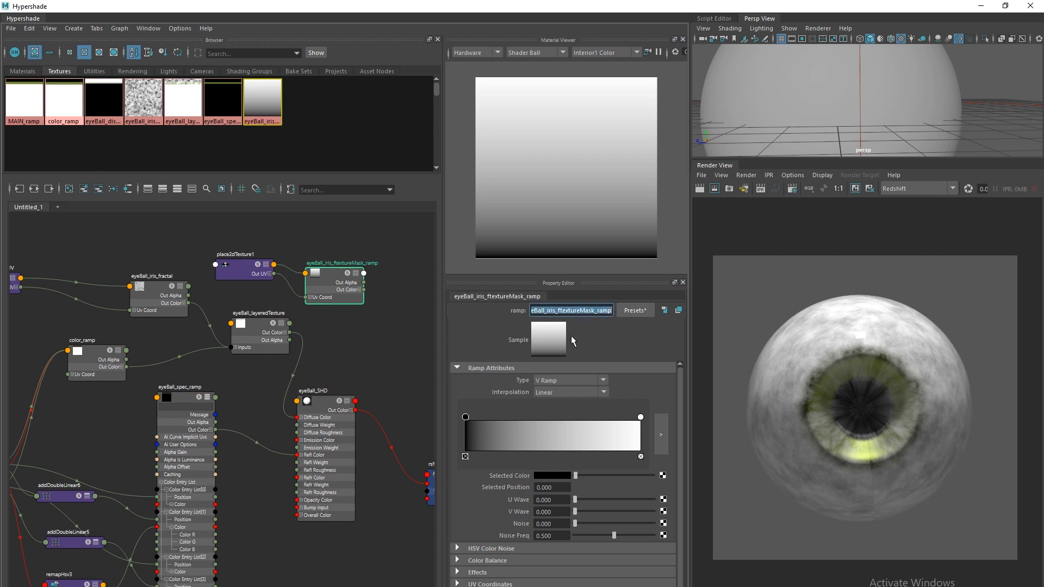
Rename the new ramp's placement node as eyeBall_iris_ftextureMask_ramp_UV
left_click(233, 268)
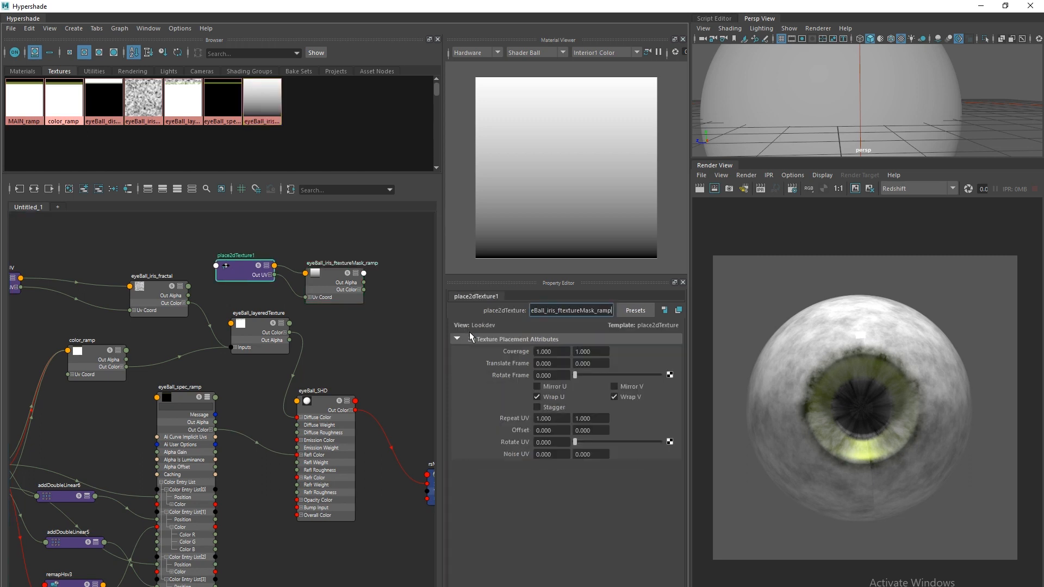
type("_UV")
key("Return")
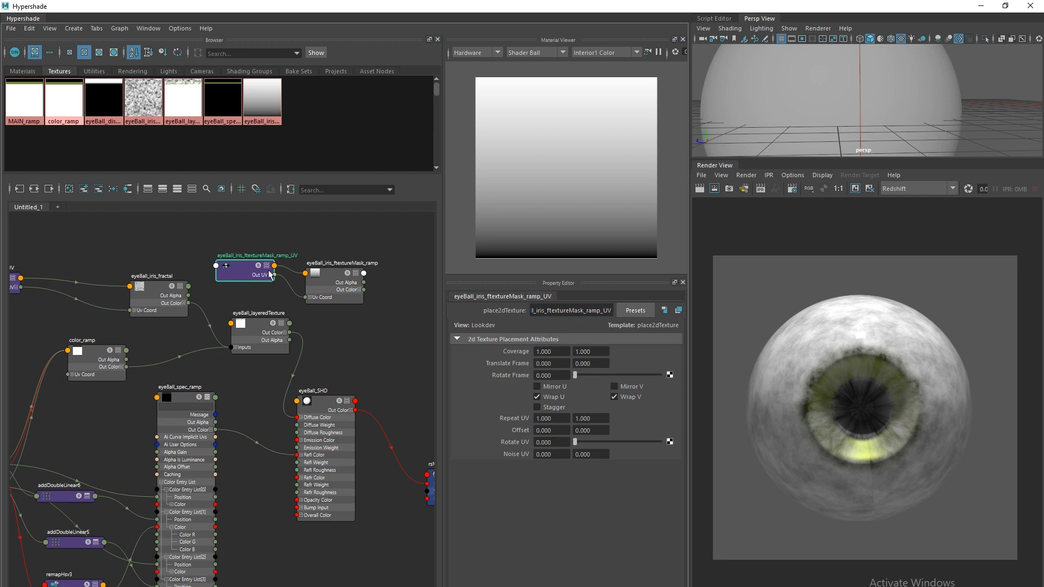
Shape the mask ramp into a white band at position 0.728, with black starting near 0.56 and a new black entry beyond the white
scroll(170, 375, "down", 4)
scroll(312, 484, "up", 3)
middle_click_drag(138, 480, 163, 510, "alt")
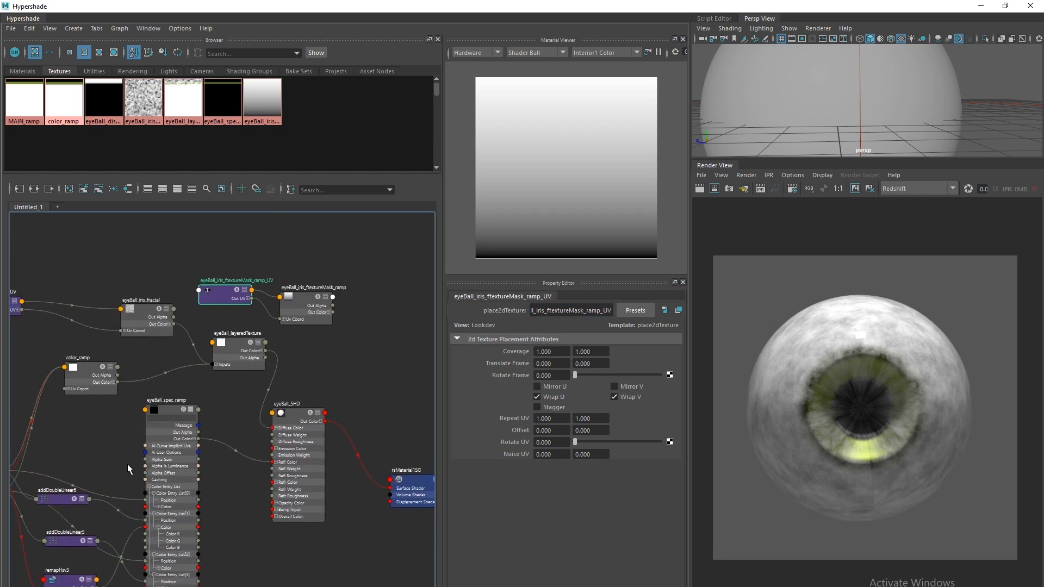
left_click_drag(300, 305, 297, 297)
left_click_drag(466, 419, 565, 438)
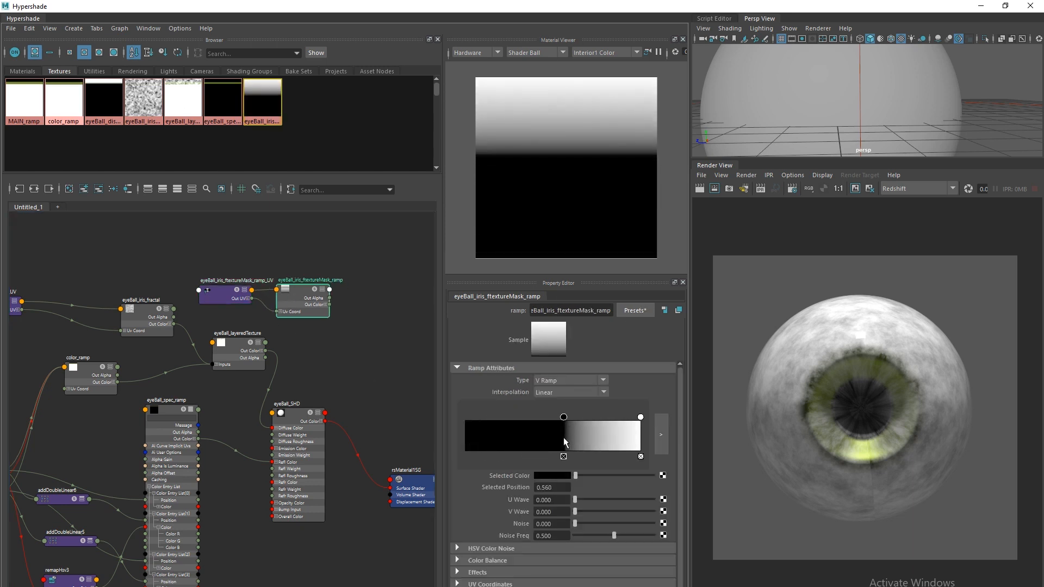
left_click(638, 418)
left_click_drag(635, 418, 592, 418)
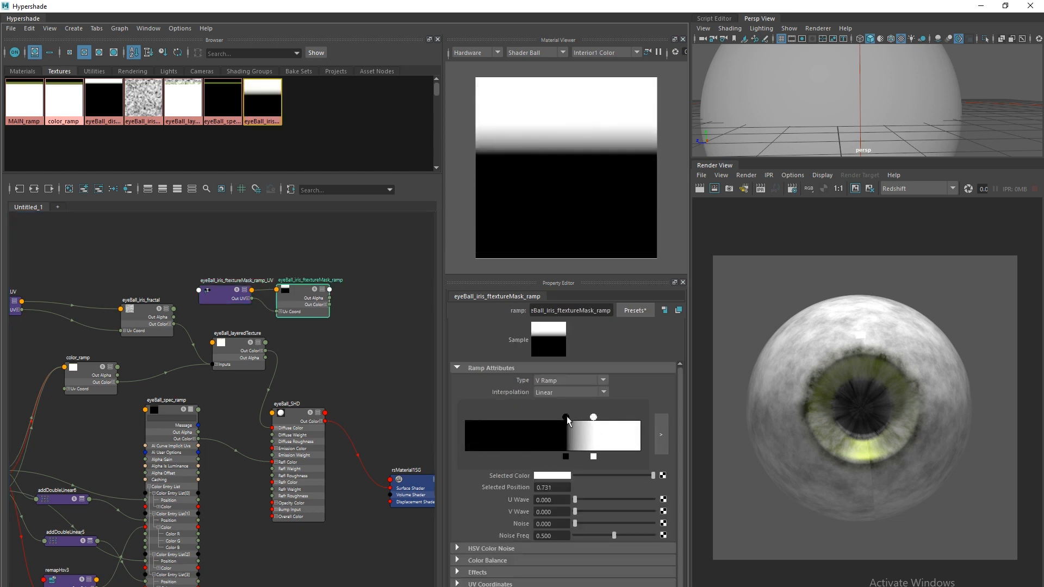
left_click_drag(515, 438, 623, 444)
left_click(593, 418)
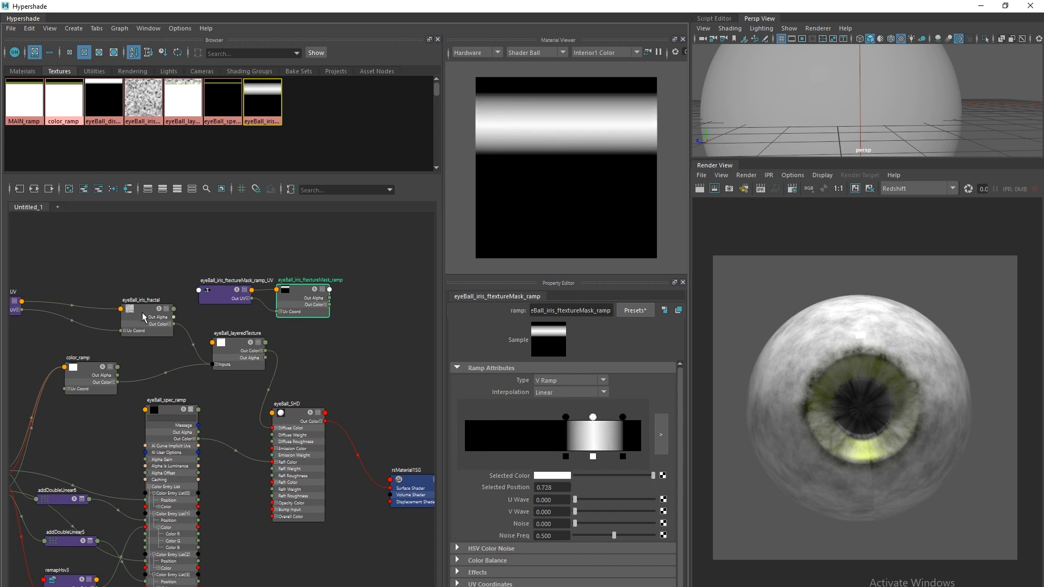
Map eyeBall_iris_fractal to the mask ramp's white entry, move the inner black entry to 0.663, and add a second fractal entry at 0.870
middle_click_drag(145, 318, 518, 480)
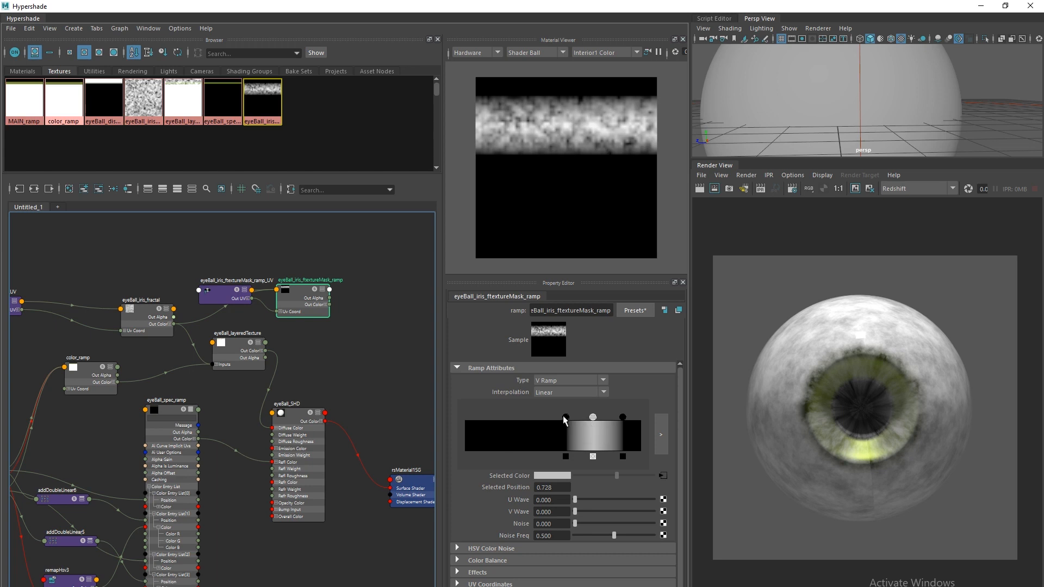
left_click_drag(566, 418, 581, 418)
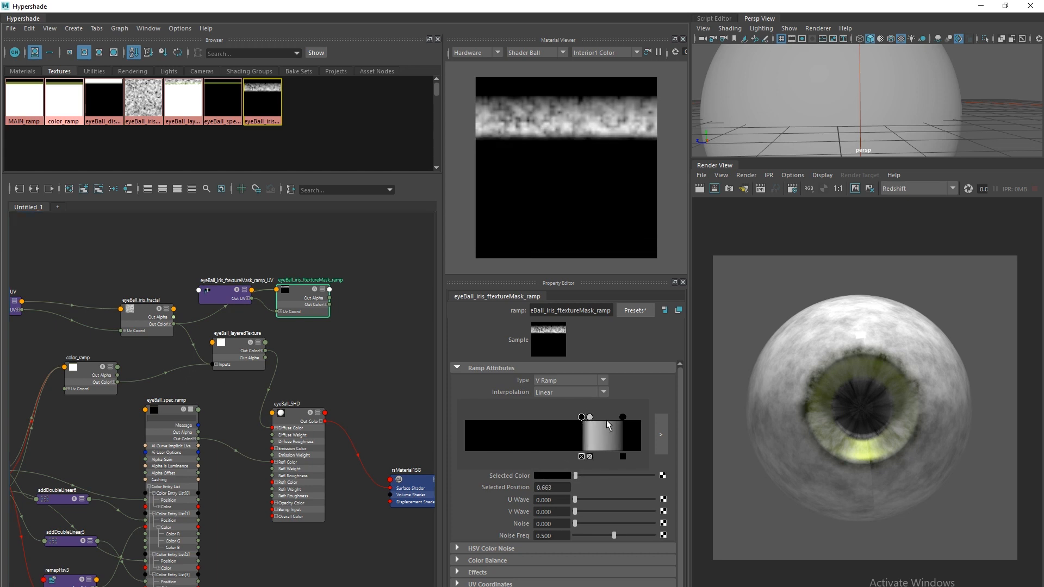
left_click(607, 435)
middle_click_drag(139, 304, 607, 419)
left_click_drag(606, 418, 617, 416)
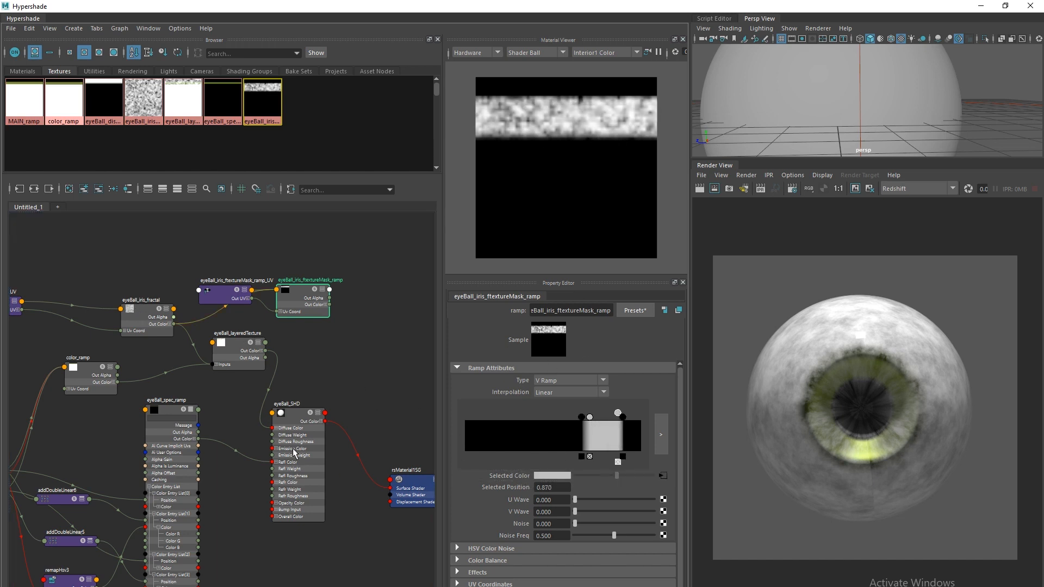
Remove the fractal layer from eyeBall_layeredTexture and rearrange the mask ramp, its placement node, the layered texture and eyeBall_SHD in the graph
left_click_drag(233, 353, 233, 361)
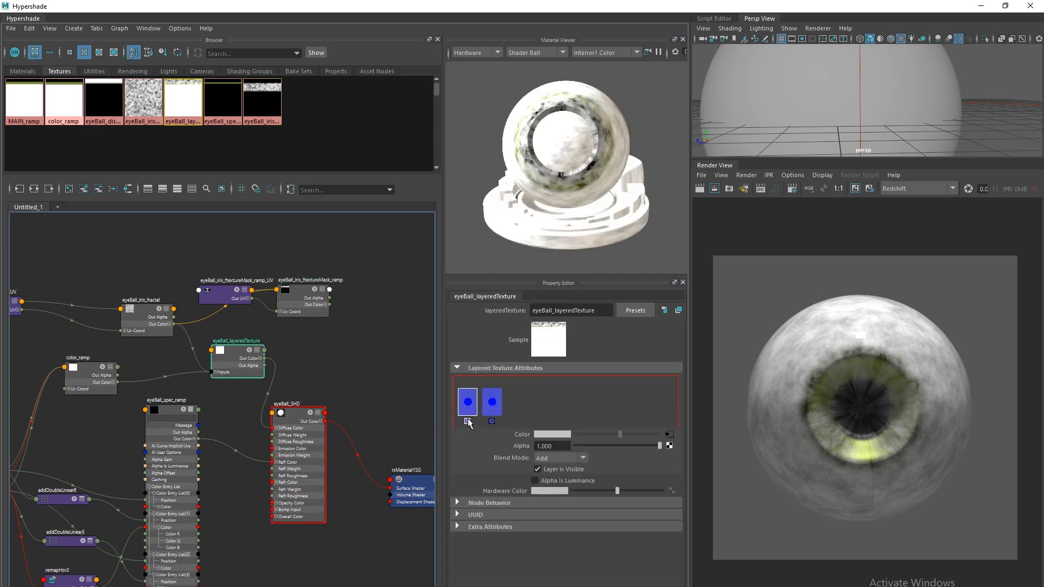
left_click(466, 422)
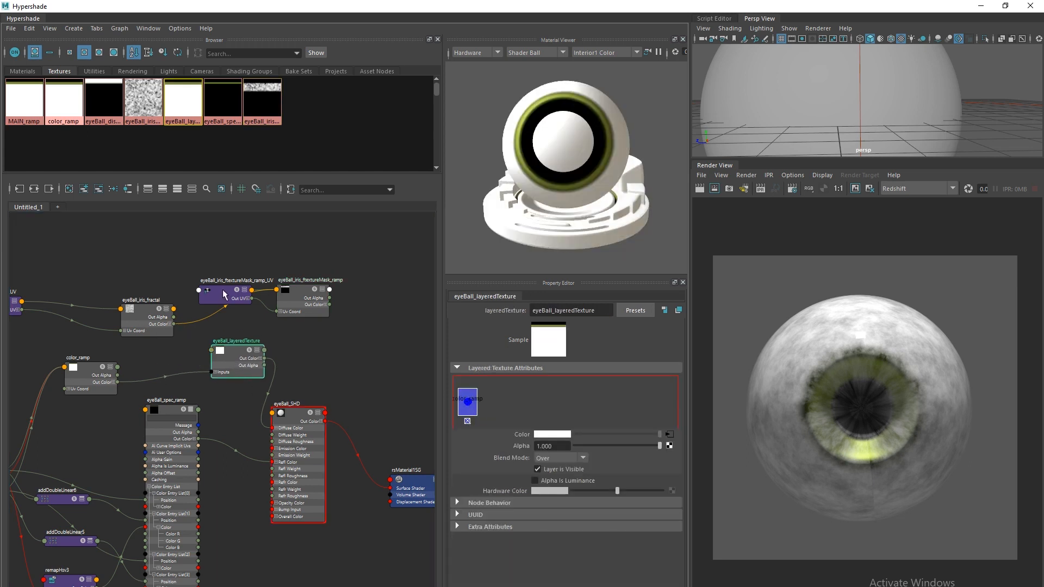
left_click_drag(223, 290, 128, 245)
left_click_drag(296, 293, 239, 299)
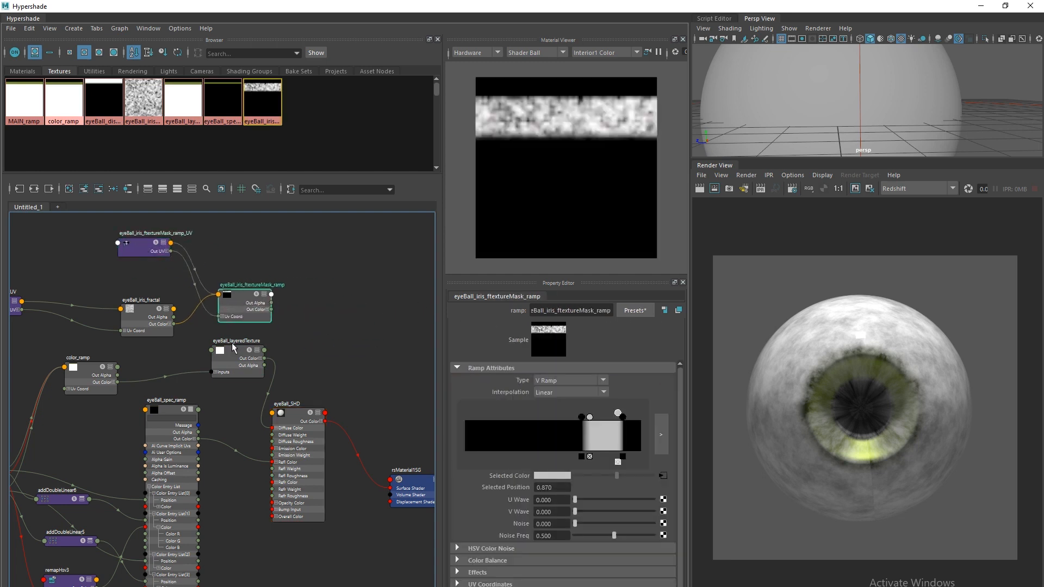
left_click_drag(234, 348, 290, 335)
left_click_drag(294, 419, 376, 372)
left_click_drag(240, 298, 220, 293)
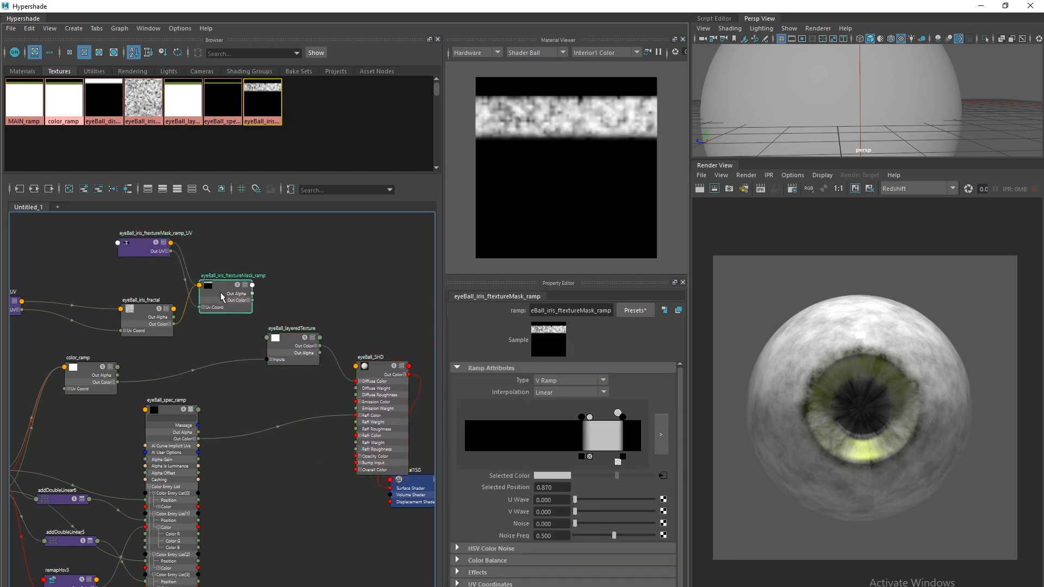
left_click_drag(294, 353, 295, 343)
left_click_drag(225, 292, 222, 308)
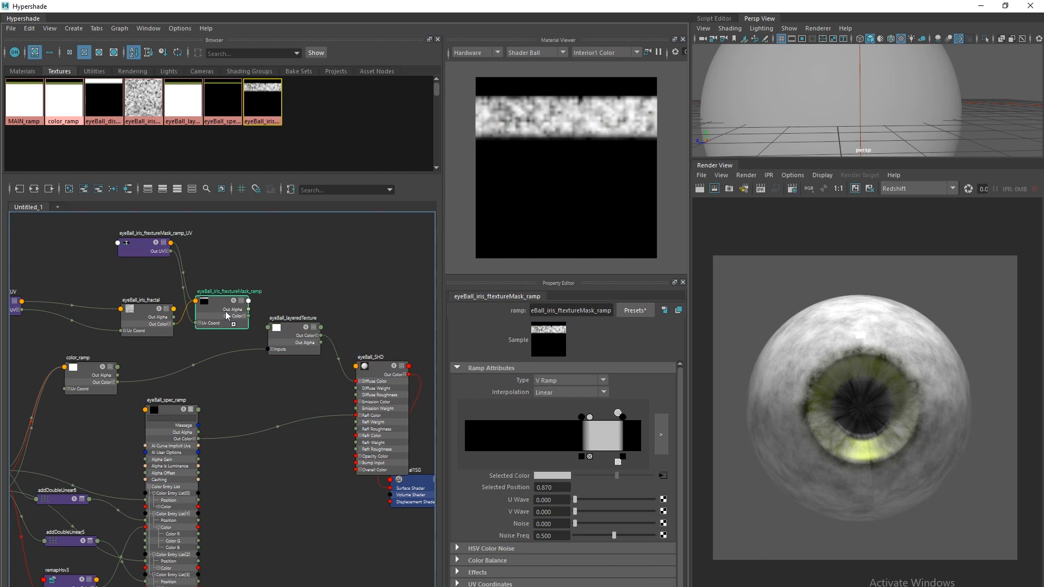
Add eyeBall_iris_ftextureMask_ramp as a layer of eyeBall_layeredTexture and move it ahead of the color_ramp layer
left_click(292, 335)
middle_click_drag(216, 311, 511, 404)
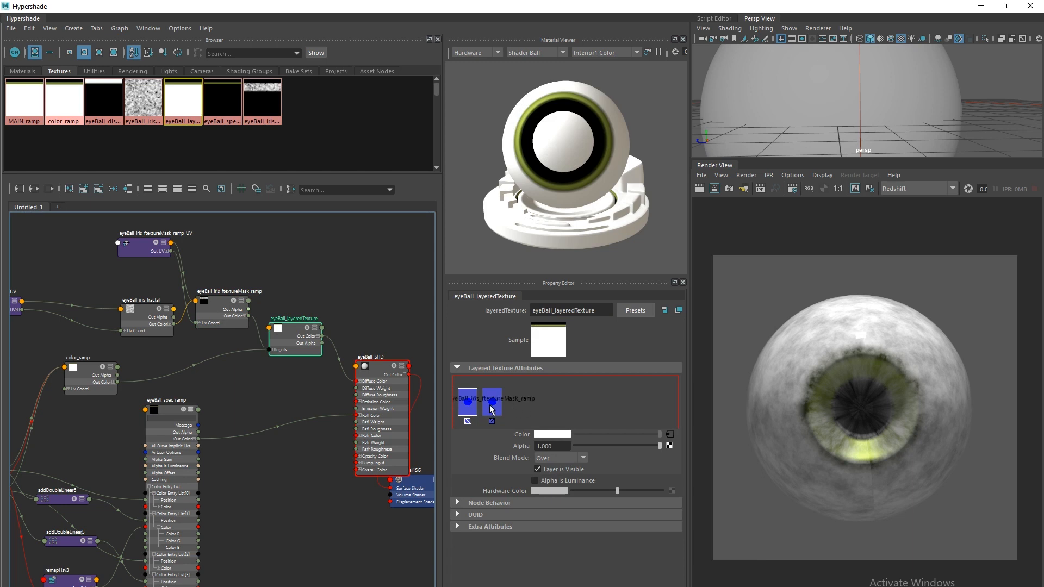
left_click(493, 404)
middle_click_drag(491, 398, 462, 399)
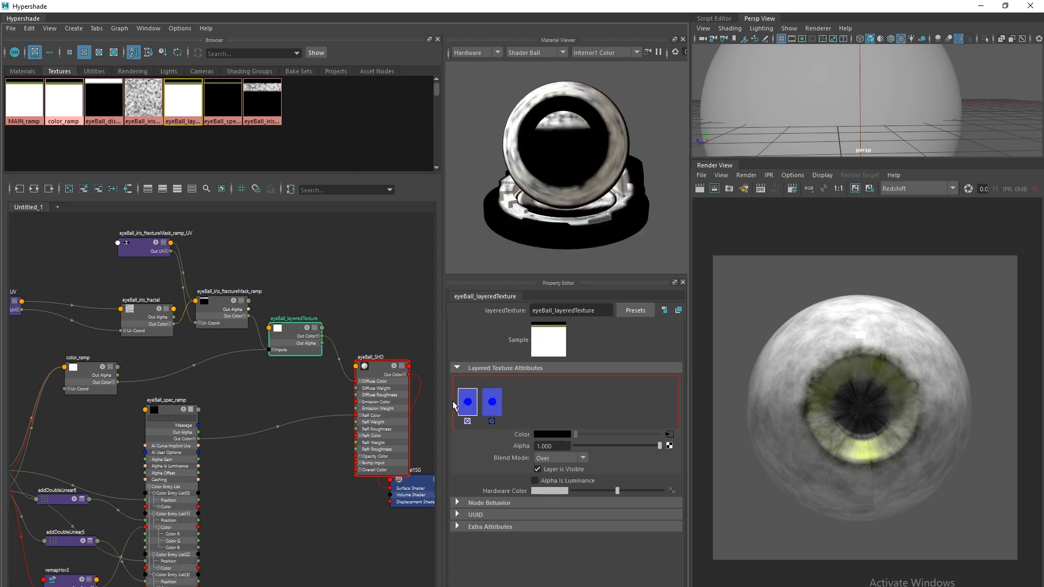
Set the mask ramp layer's blend mode to Multiply and start the live Redshift render
left_click(548, 459)
left_click(544, 535)
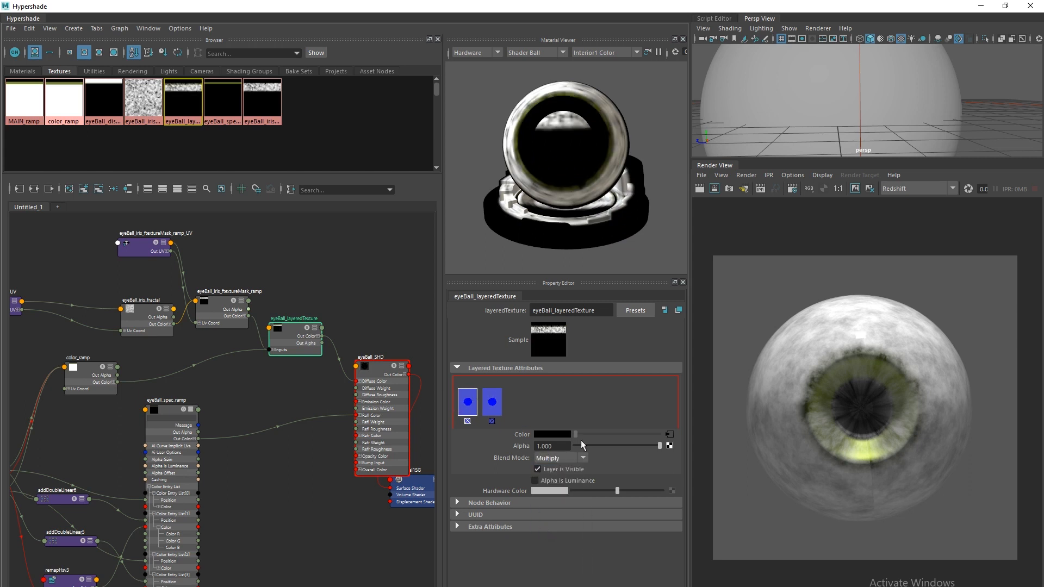
left_click(760, 189)
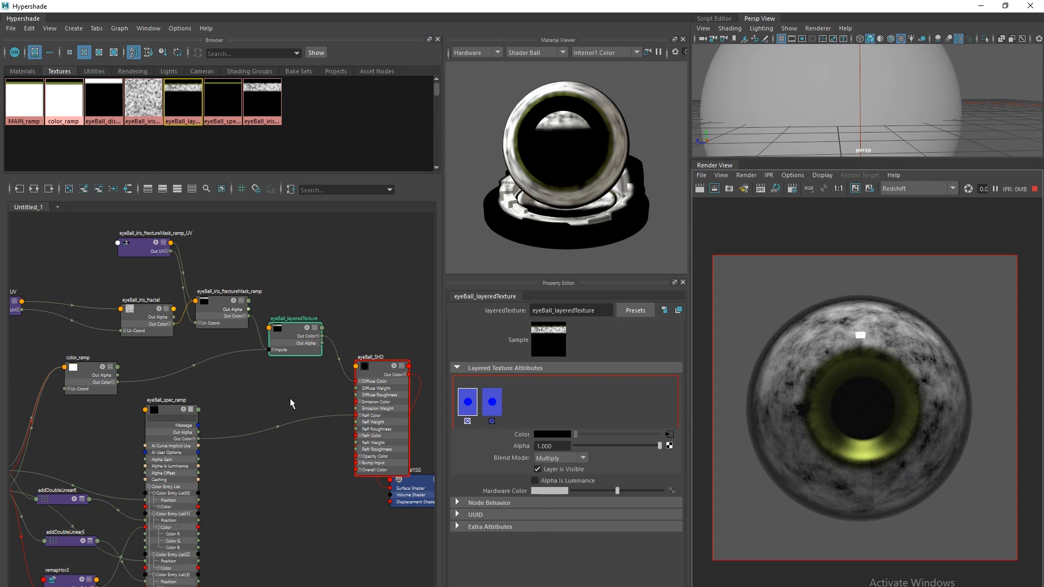
Change the two black entries of eyeBall_iris_ftextureMask_ramp, at 0.653 and 0.901, to white
left_click_drag(224, 308, 228, 304)
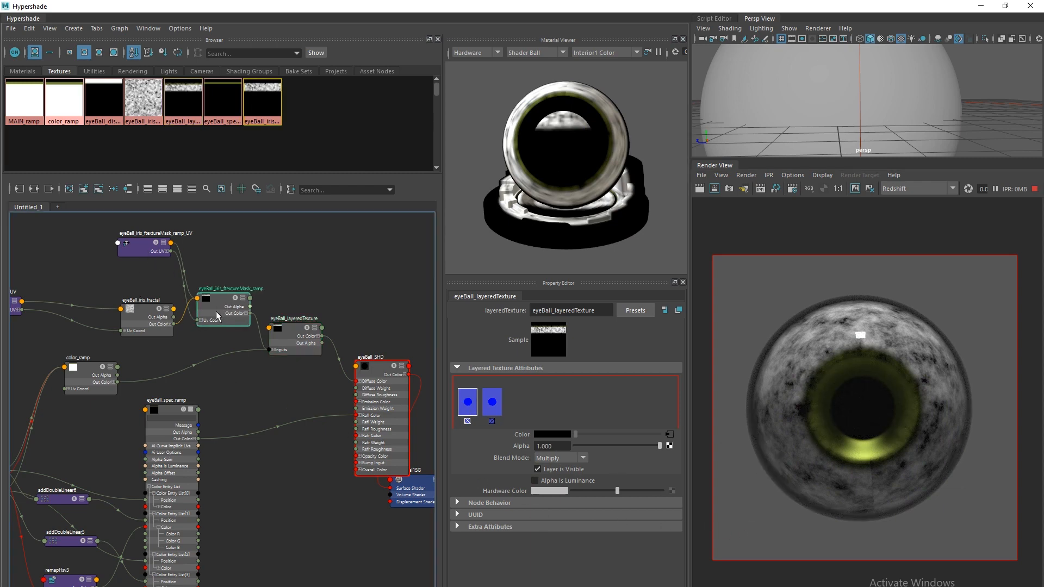
left_click_drag(576, 476, 662, 476)
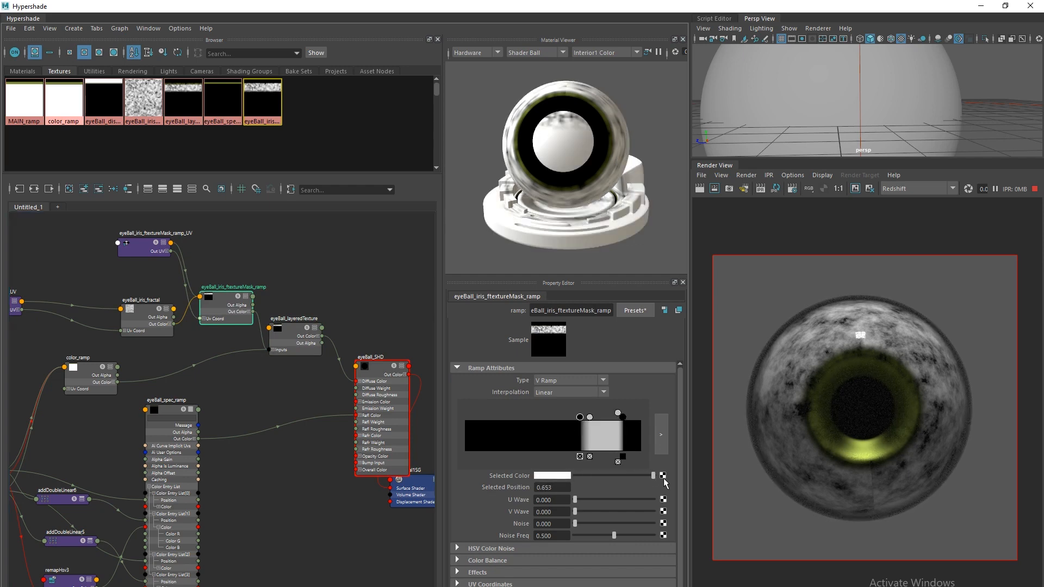
left_click(623, 417)
left_click_drag(576, 476, 665, 475)
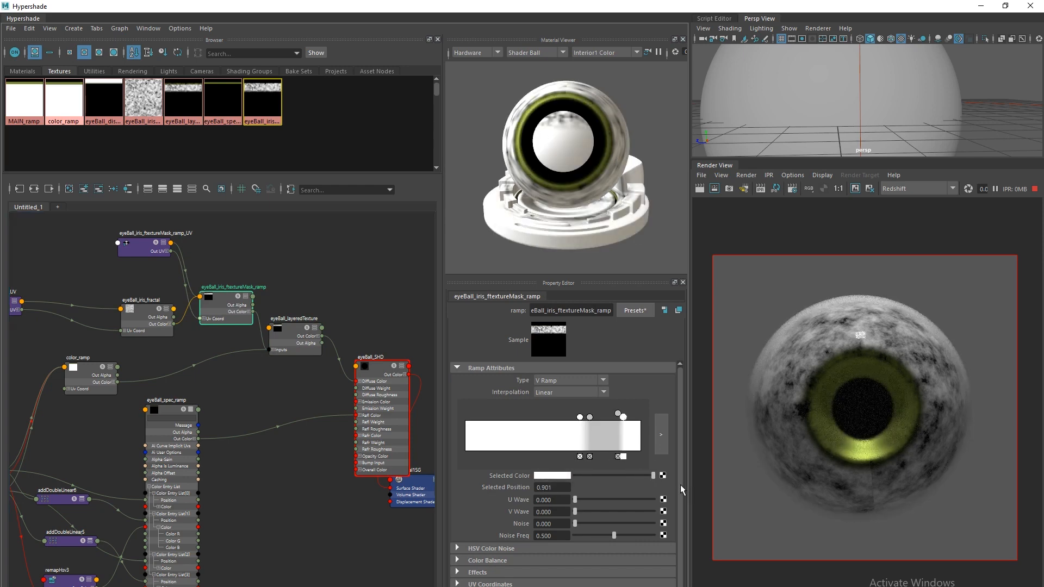
Delete the mask ramp's outer white entry and move the outer fractal entry to 0.904
left_click(617, 414)
left_click_drag(624, 418, 634, 418)
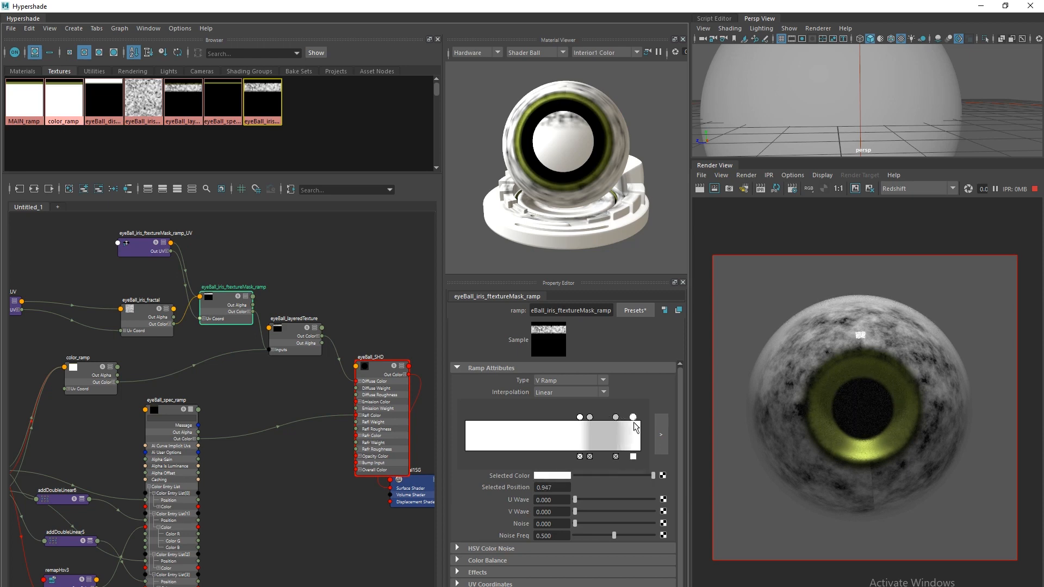
left_click(633, 457)
left_click_drag(617, 417, 625, 422)
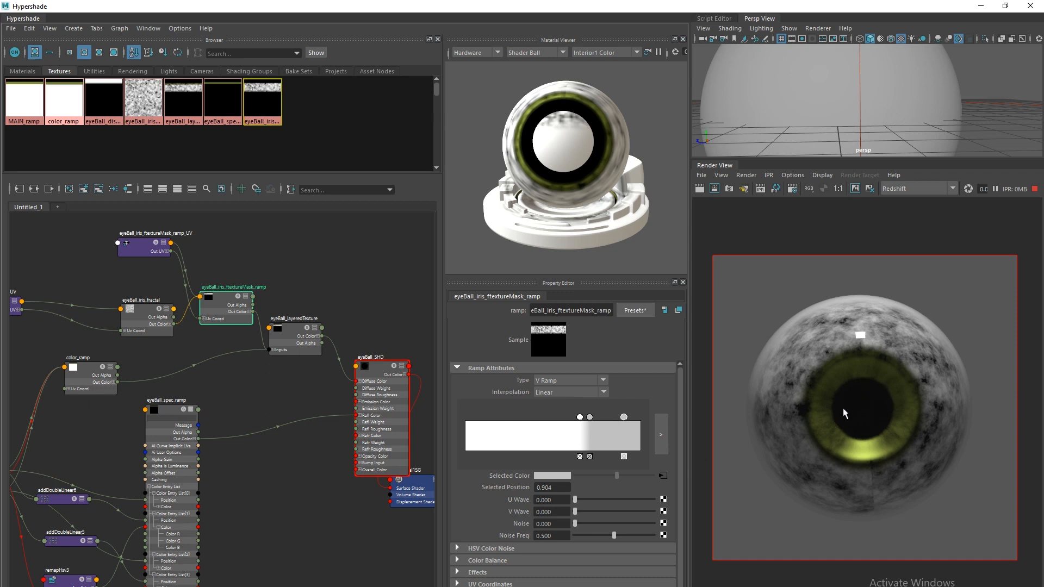
Narrow the mask ramp's fractal band to the iris between two white entries, placing the inner fractal entry at 0.878
left_click_drag(519, 426, 616, 418)
left_click(662, 434)
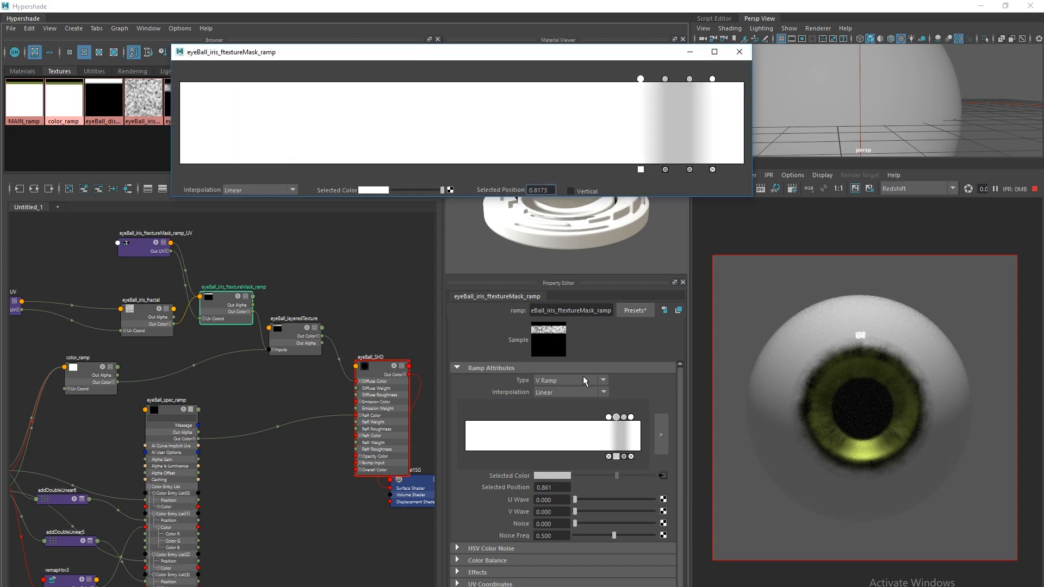
left_click_drag(555, 51, 439, 240)
left_click_drag(598, 264, 562, 262)
right_click_drag(822, 441, 914, 498, "alt")
middle_click_drag(858, 496, 812, 502, "alt")
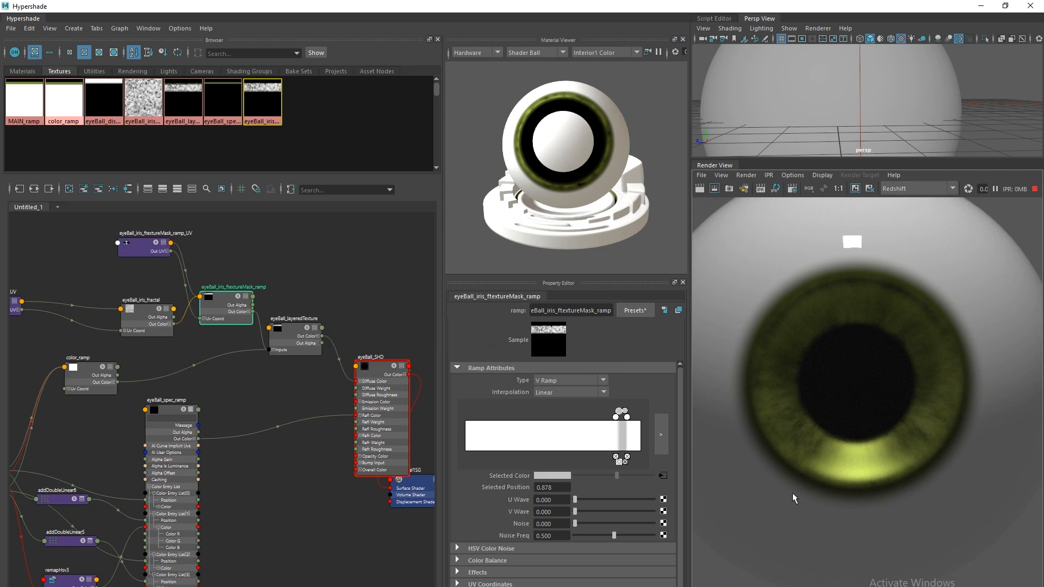
Shift the mask ramp's inner fractal entry to 0.883 and delete the extra entry at 0.8863
left_click(661, 435)
left_click(551, 263)
mouse_move(551, 263)
left_mouse_down()
mouse_move(561, 263)
mouse_move(517, 262)
mouse_move(575, 262)
mouse_move(566, 265)
left_mouse_up()
left_click(548, 263)
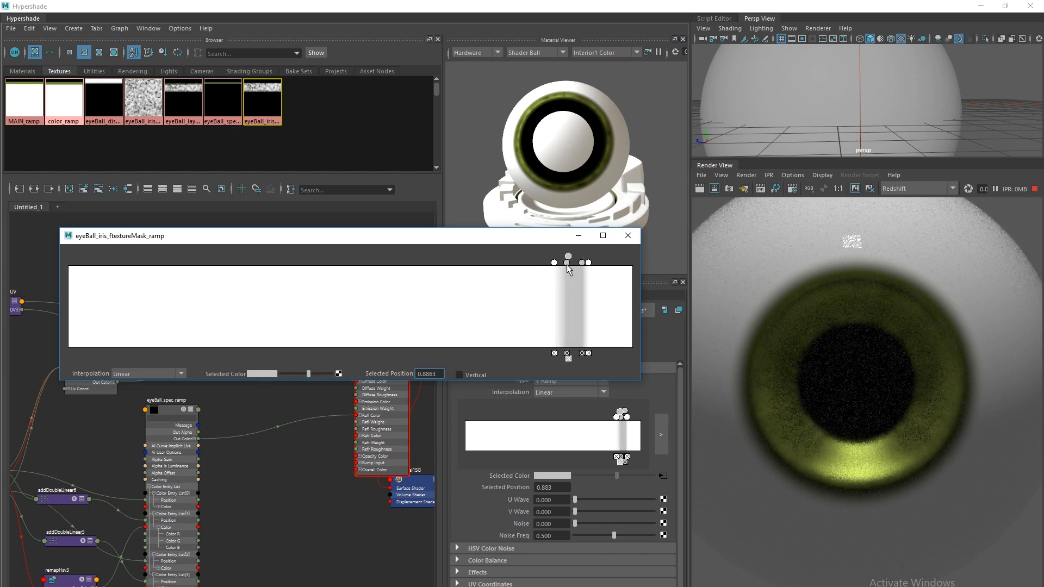
left_click(569, 359)
left_click(628, 236)
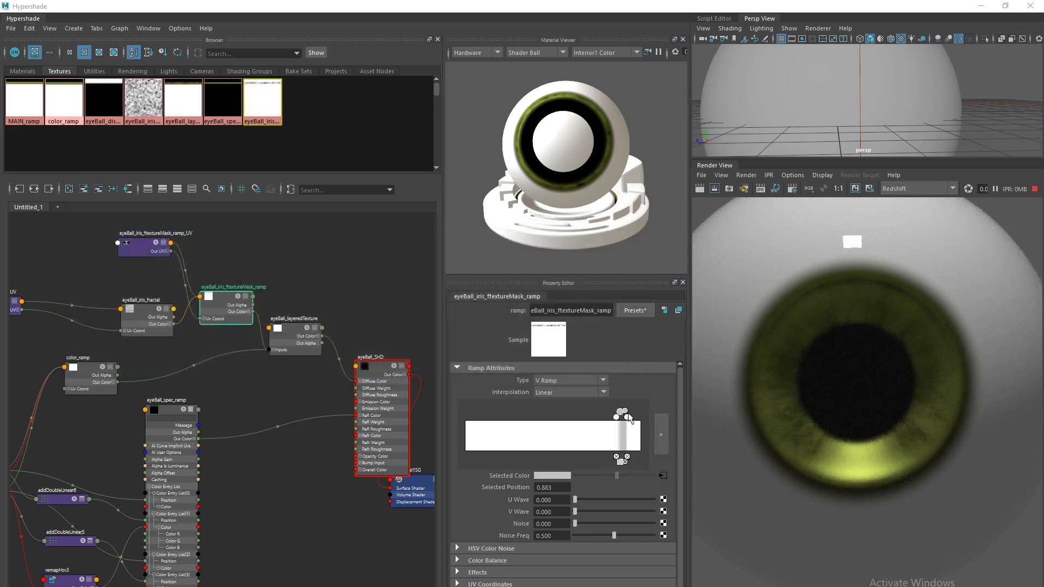
Fine-tune the mask ramp's fractal band, setting its inner fractal entry to 0.8796 and its outer white entry to 0.9268
left_click(662, 436)
left_click(580, 263)
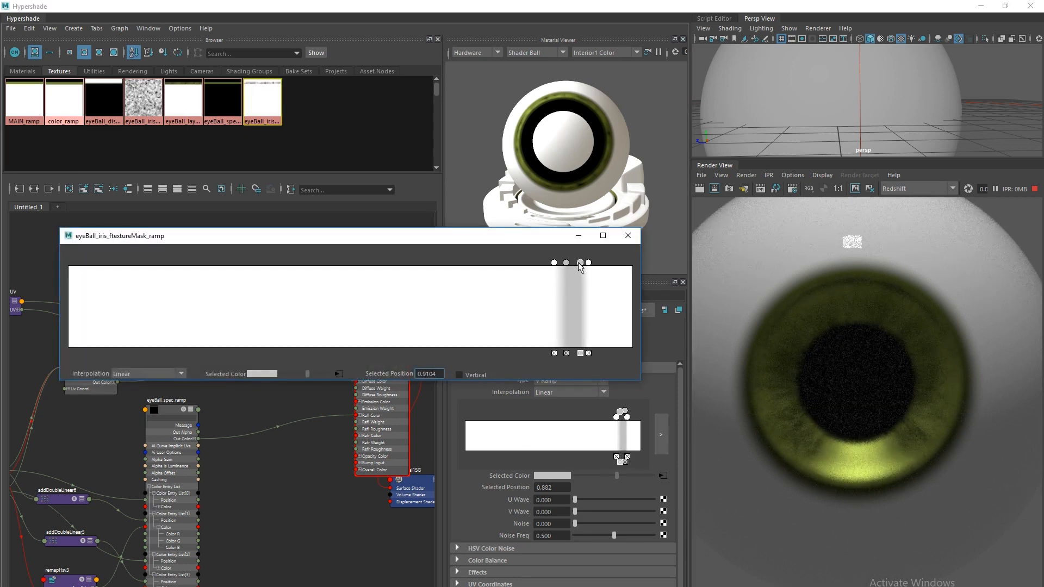
left_click_drag(579, 262, 564, 263)
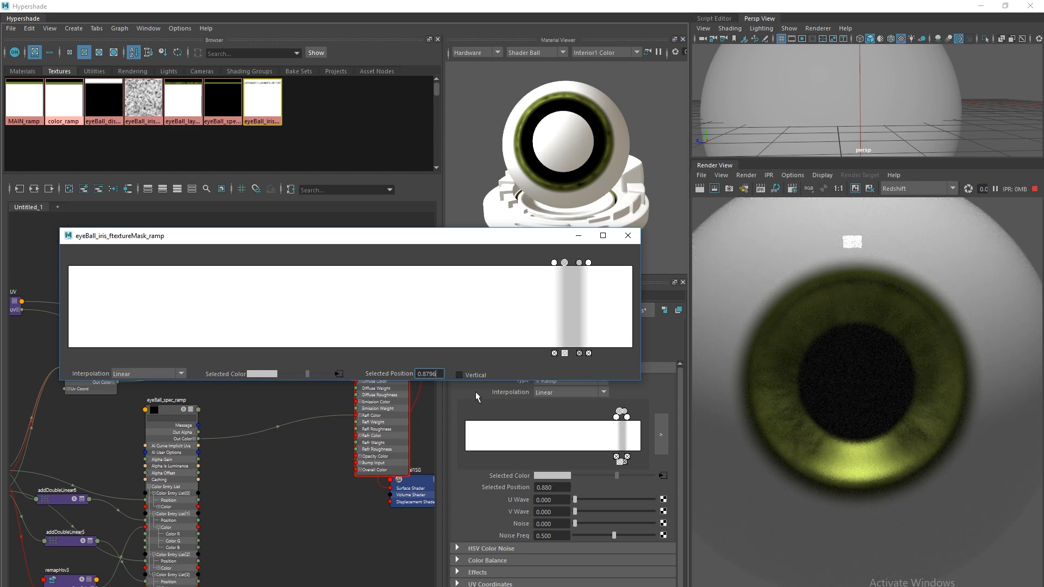
left_click(554, 263)
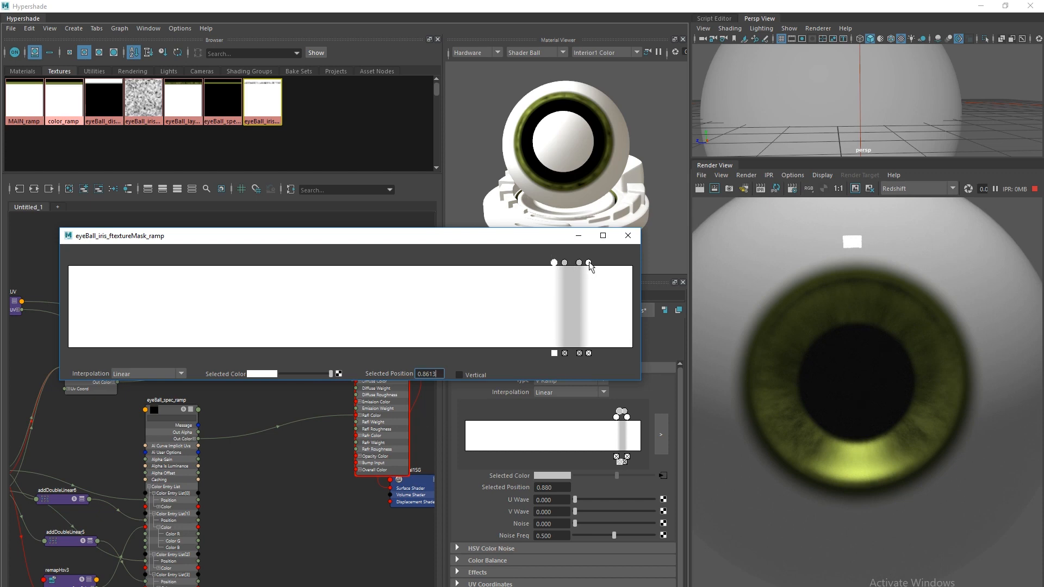
left_click_drag(590, 264, 586, 265)
left_click_drag(577, 264, 586, 263)
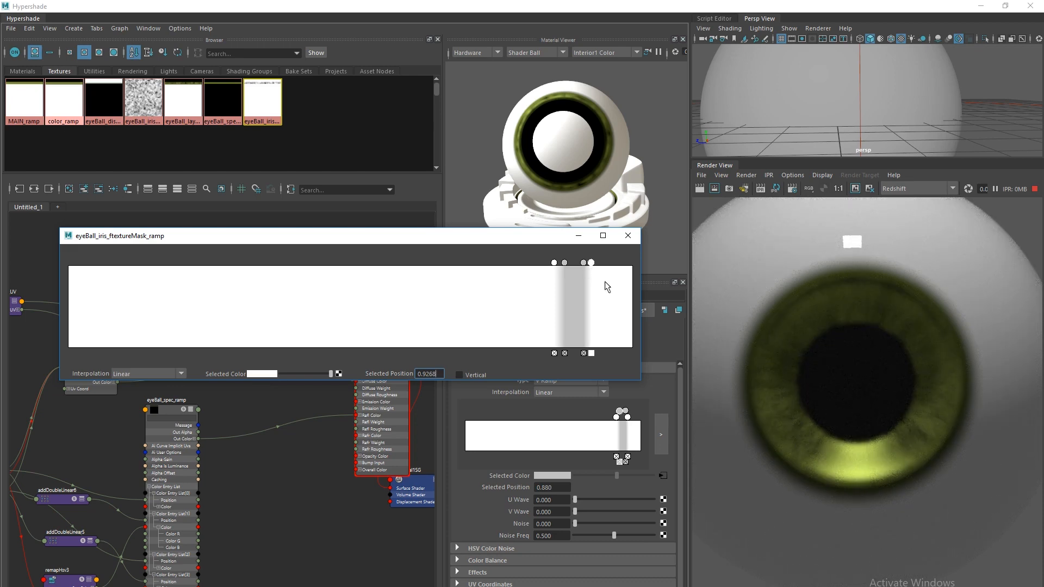
left_click(628, 236)
Move MAIN_ramp away from the other nodes and place eyeBall_iris_ftextureMask_ramp beside it in the node graph
middle_click_drag(138, 464, 283, 441, "alt")
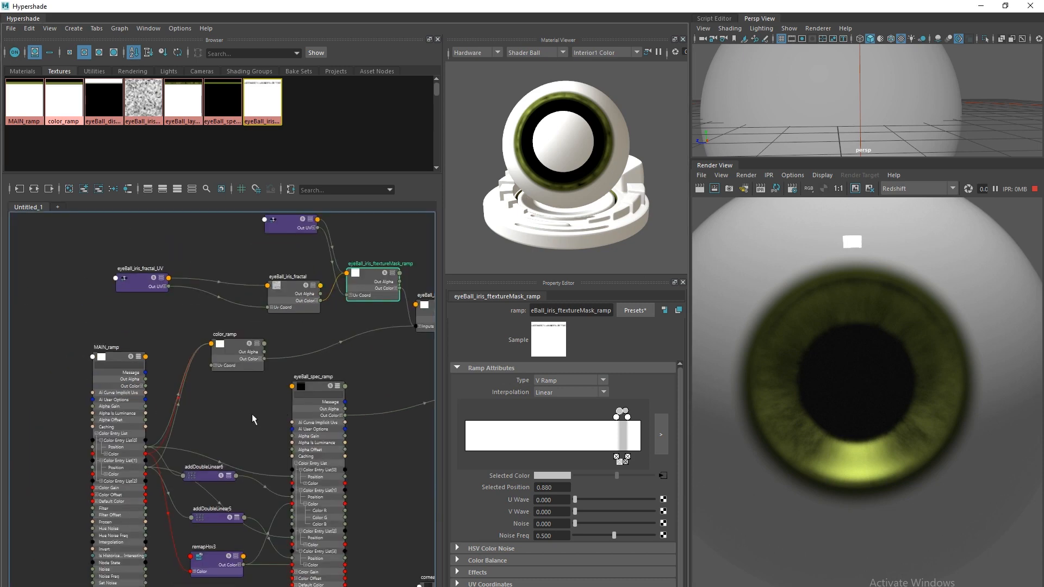
middle_click_drag(174, 424, 198, 431, "alt")
middle_click_drag(112, 449, 149, 452, "alt")
right_click_drag(155, 418, 107, 410, "alt")
middle_click_drag(107, 410, 93, 375, "alt")
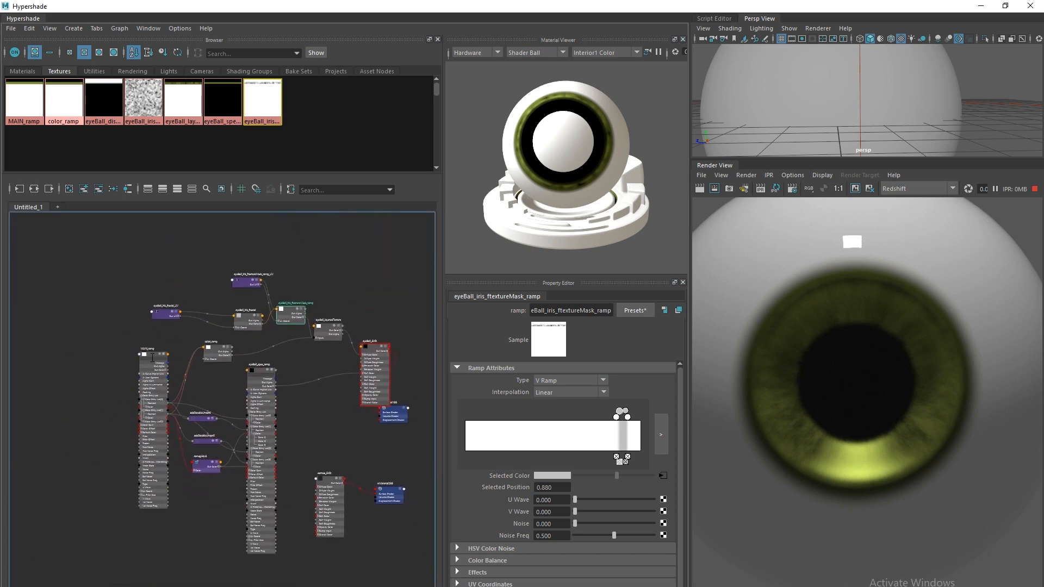
left_click_drag(150, 354, 96, 342)
left_click_drag(289, 309, 148, 355)
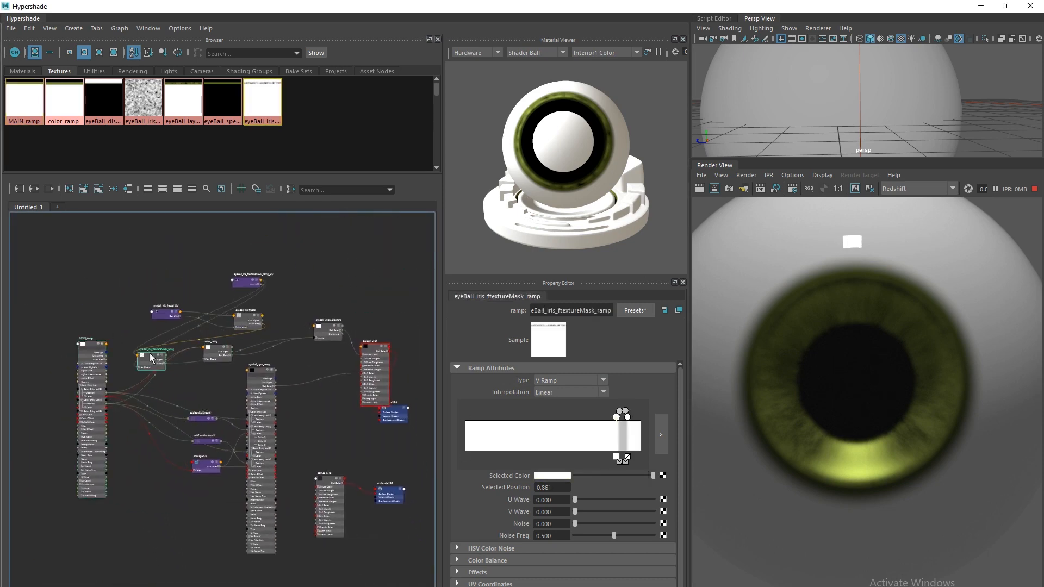
Expand the eyeBall_iris_ftextureMask_ramp node to show its full attribute list
middle_click_drag(117, 363, 294, 375, "alt")
right_click_drag(294, 375, 392, 462, "alt")
middle_click_drag(316, 473, 204, 425, "alt")
scroll(204, 429, "up", 2)
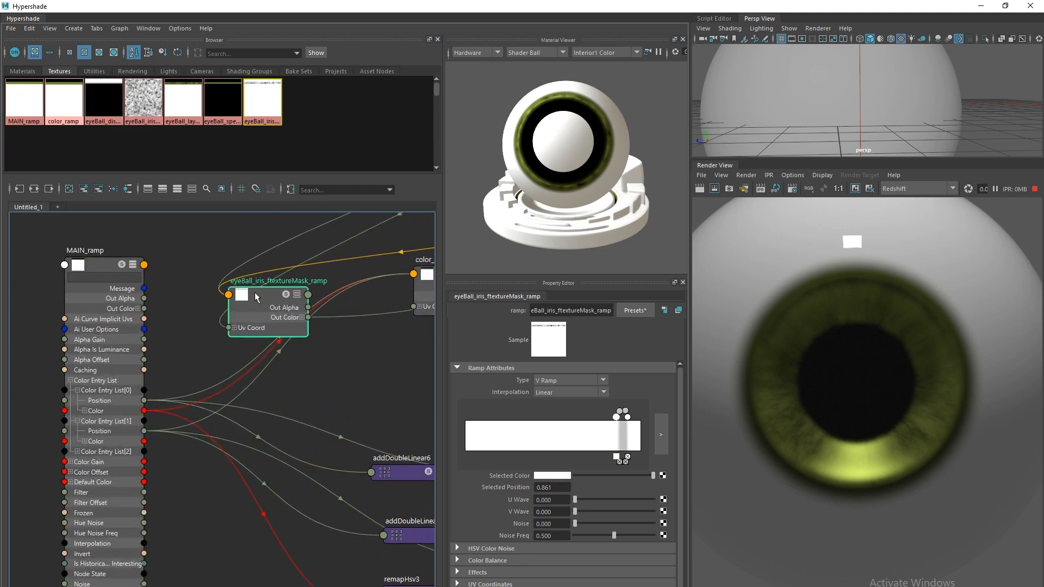
right_click_drag(261, 290, 220, 429)
middle_click_drag(197, 421, 278, 393, "alt")
right_click_drag(190, 383, 57, 375, "alt")
middle_click_drag(197, 357, 127, 363, "alt")
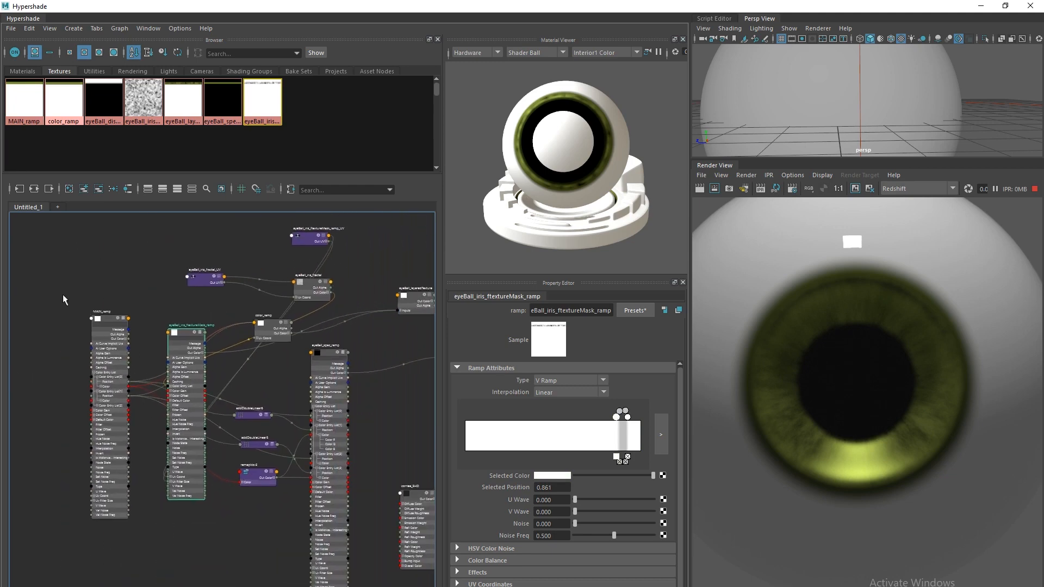
Clear the node graph and add only MAIN_ramp and eyeBall_iris_ftextureMask_ramp back to it
left_click_drag(63, 297, 114, 320)
right_click_drag(237, 373, 167, 364, "alt")
left_click(69, 188)
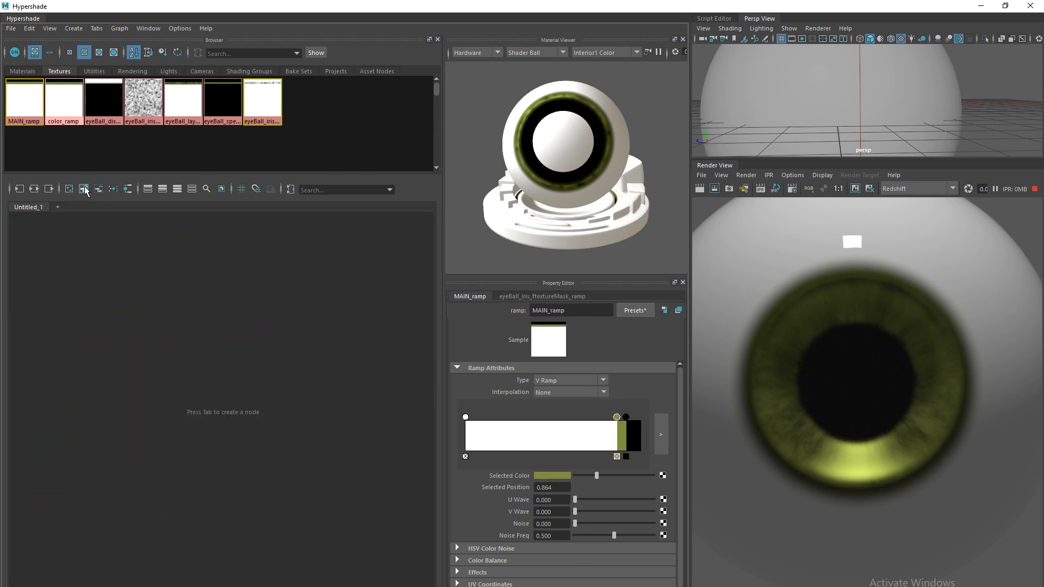
left_click(84, 189)
left_click_drag(217, 414, 193, 404)
left_click(124, 321)
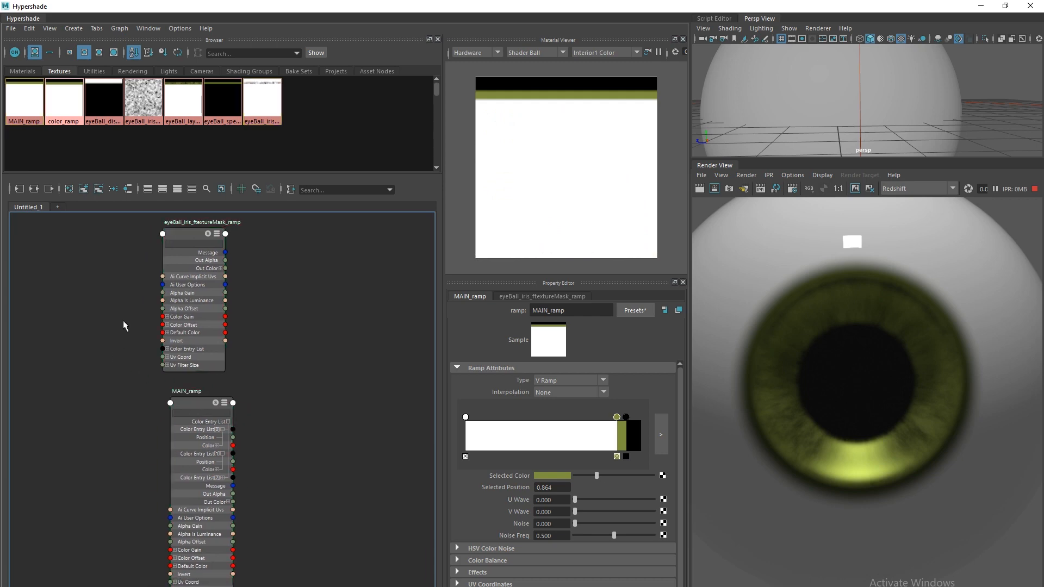
Arrange MAIN_ramp to the left of eyeBall_iris_ftextureMask_ramp and expand the mask ramp's Color Entry List
left_click_drag(186, 235, 210, 249)
left_click_drag(274, 291, 329, 361)
left_click_drag(188, 407, 136, 332)
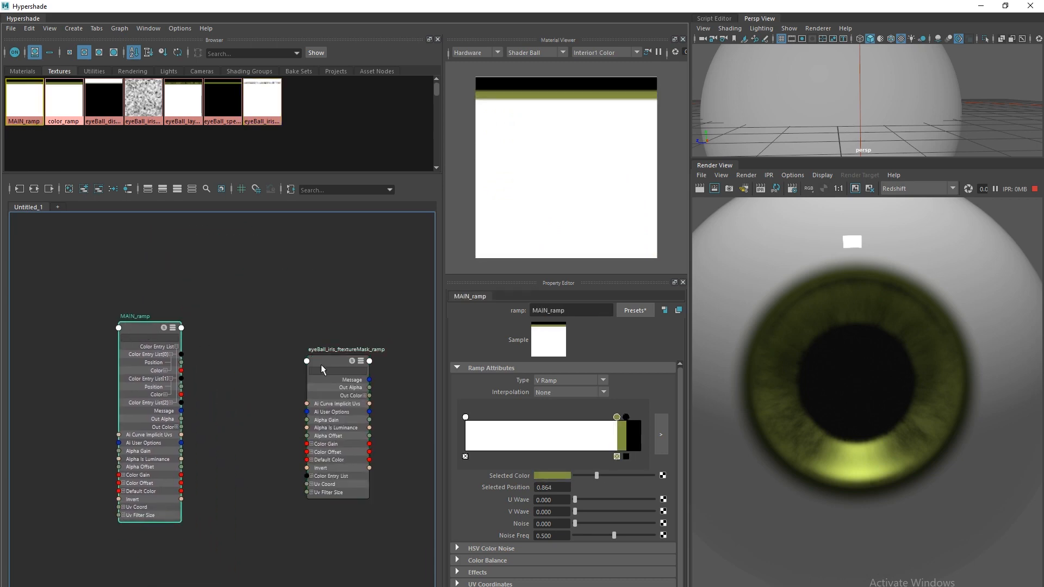
left_click(311, 477)
left_click_drag(322, 364, 295, 337)
scroll(218, 387, "up", 2)
middle_click_drag(263, 447, 231, 433, "alt")
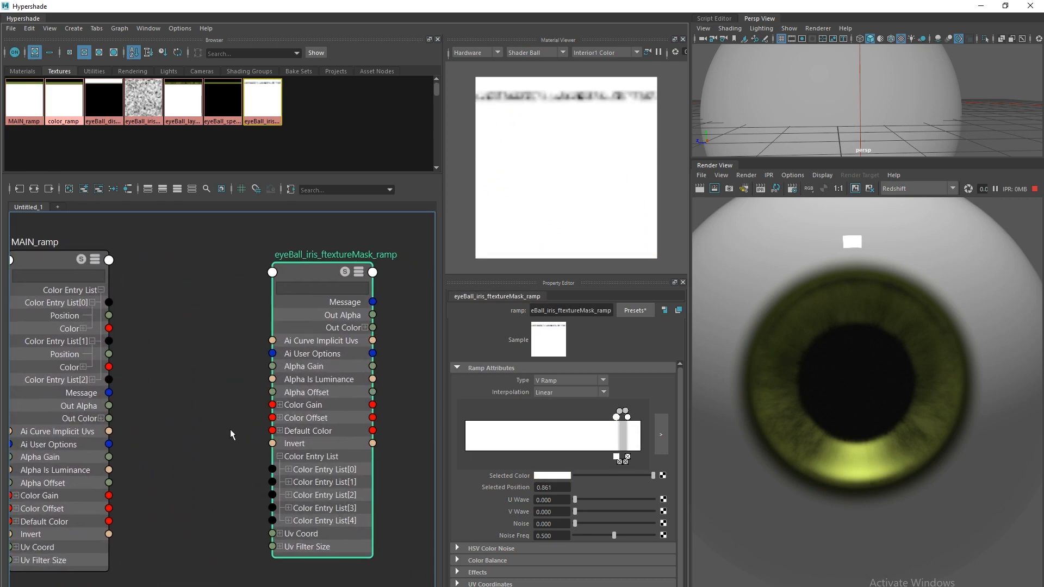
scroll(237, 381, "down", 1)
Stop the live Redshift render and show the Script Editor with its history cleared
left_click(1031, 188)
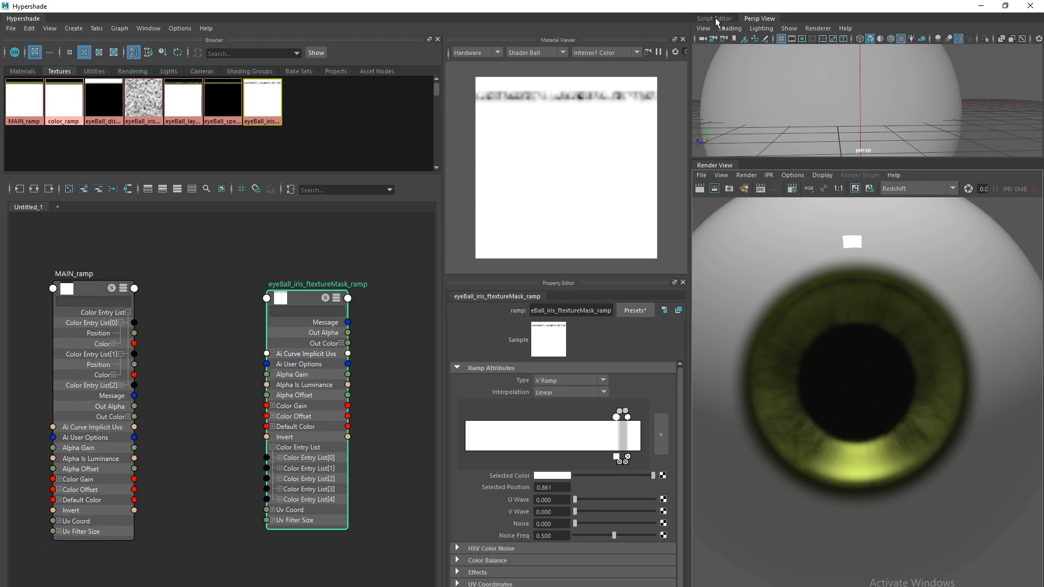
left_click(715, 18)
left_click(765, 42)
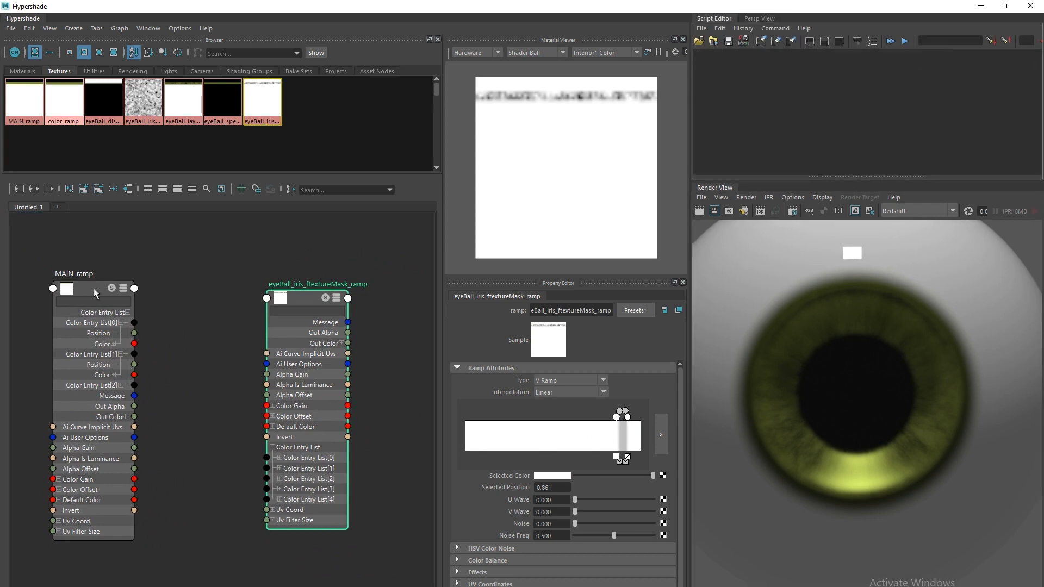
Nudge MAIN_ramp's green entry to 0.858 and the mask ramp's inner white entry to 0.860 to log their entry indices
left_click_drag(94, 294, 133, 282)
left_click_drag(302, 308, 306, 291)
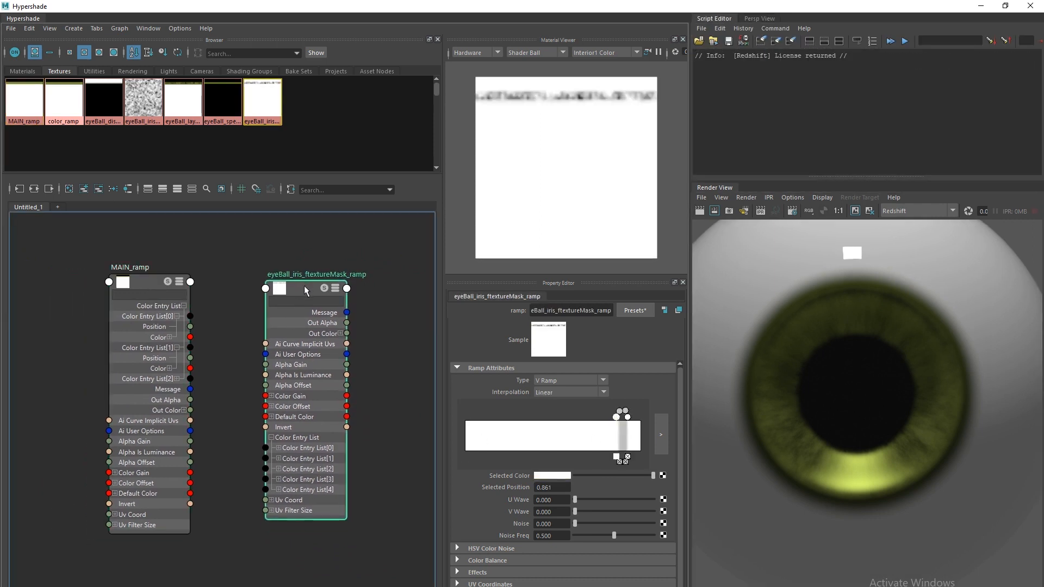
left_click(147, 285)
left_click_drag(617, 420, 616, 419)
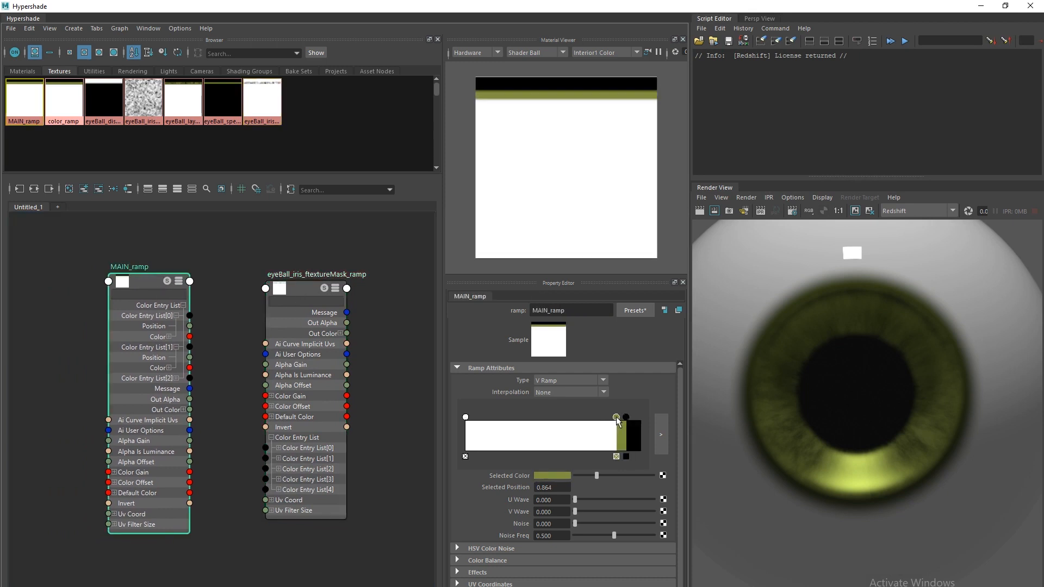
left_click(301, 280)
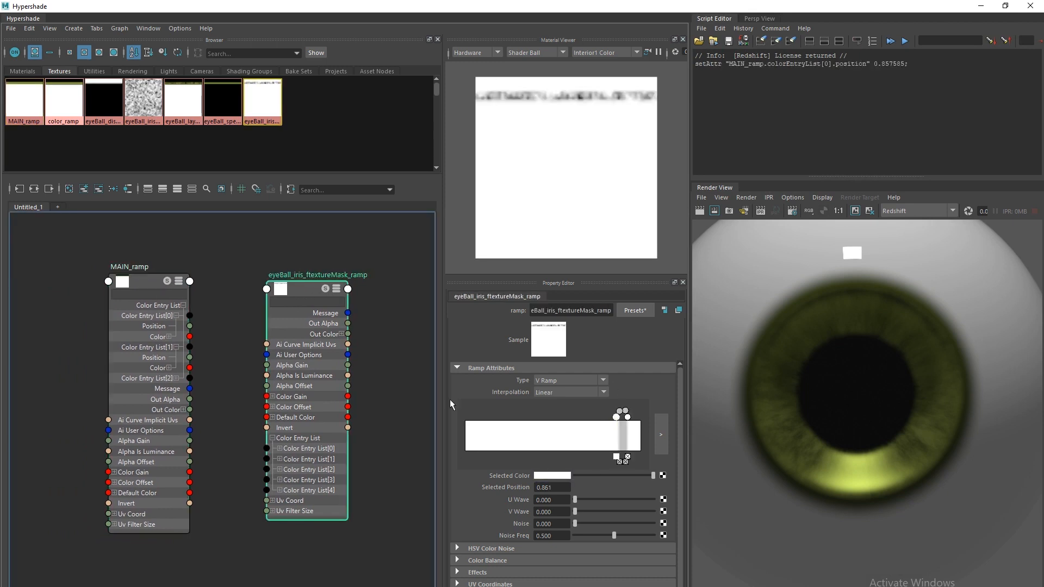
left_click(655, 430)
left_click_drag(555, 264, 554, 282)
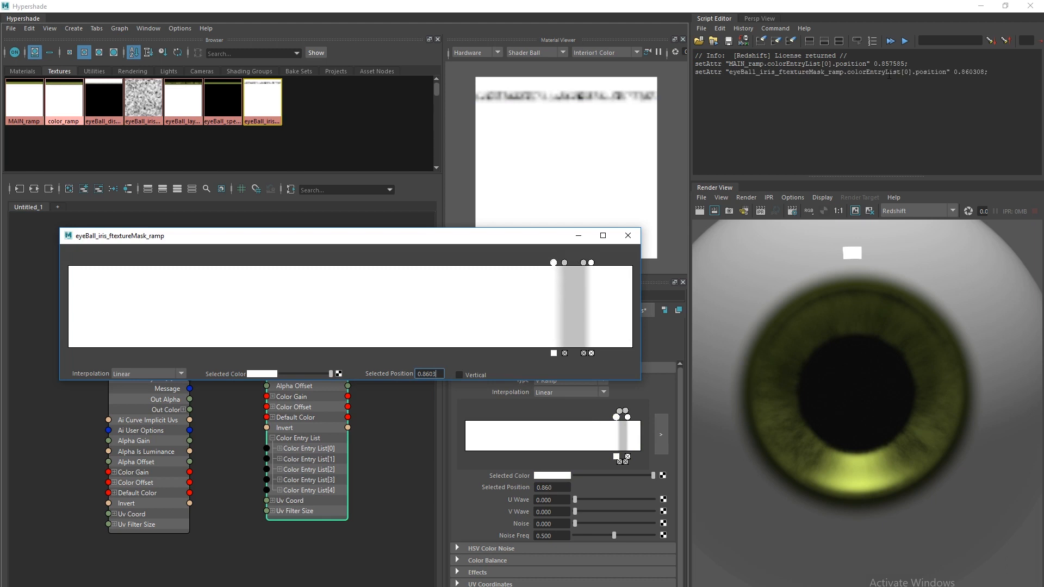
left_click(628, 236)
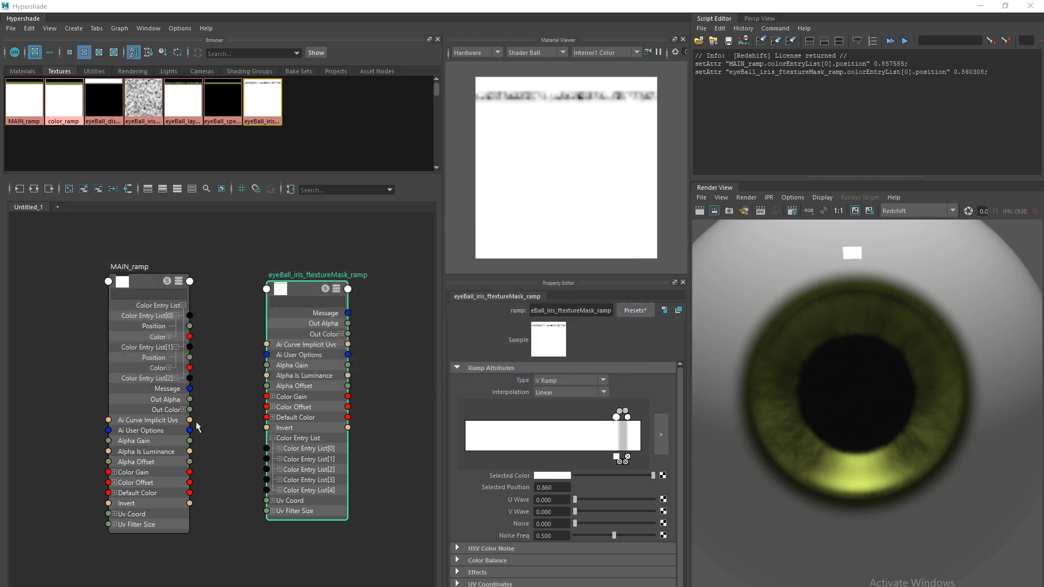
Connect MAIN_ramp's Color Entry List[0] Position to the Position of Color Entry List[0] on eyeBall_iris_ftextureMask_ramp
right_click_drag(61, 383, 87, 401, "alt")
middle_click_drag(80, 401, 34, 410, "alt")
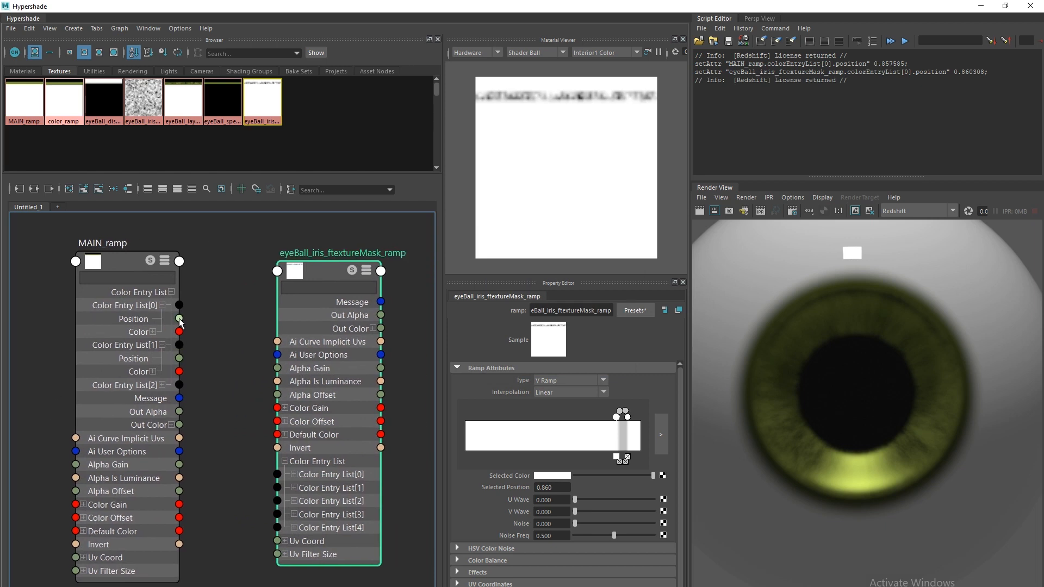
left_click(295, 475)
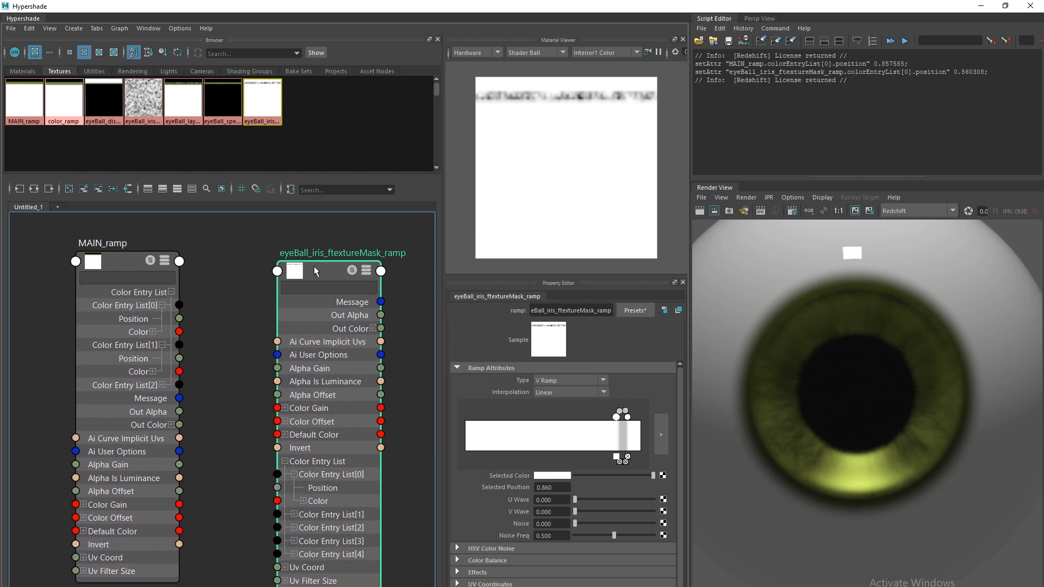
left_click_drag(316, 271, 309, 243)
left_click_drag(114, 266, 118, 304)
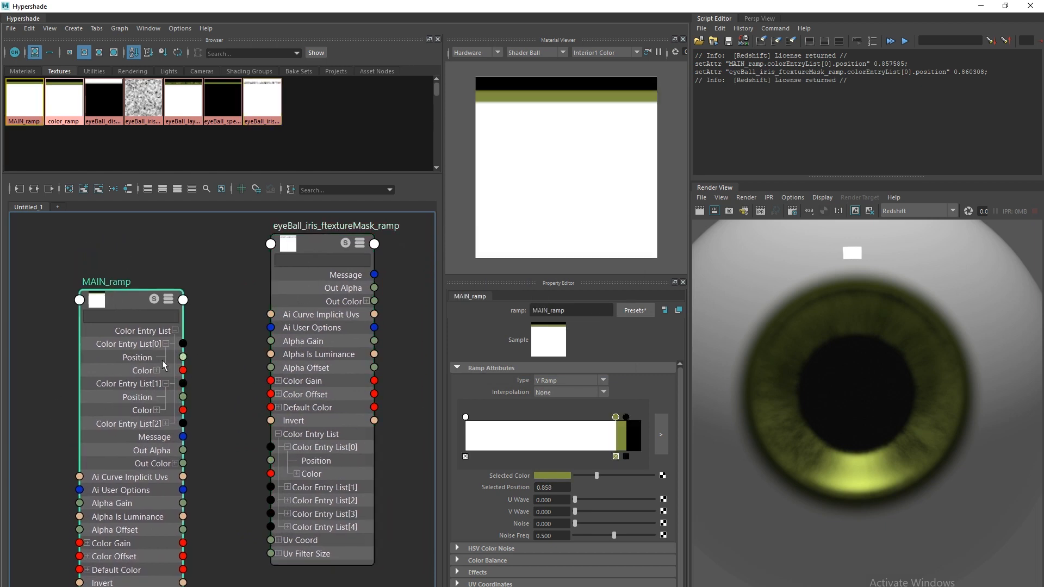
left_click_drag(183, 357, 272, 462)
middle_click_drag(244, 464, 240, 423, "alt")
Move the mask ramp's inner fractal entry to 0.8738 and select the connected inner white entry
left_click(331, 337)
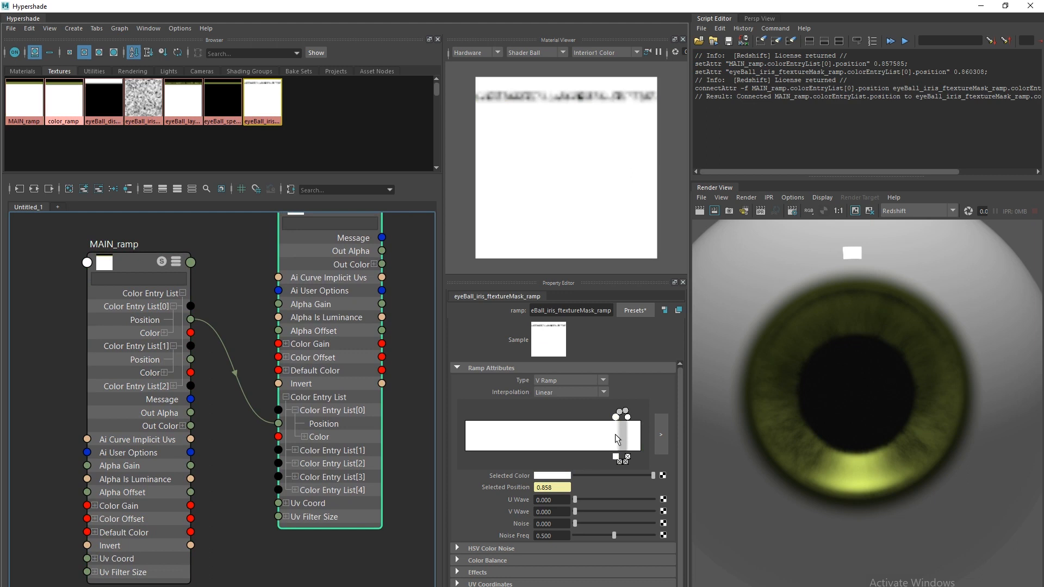
left_click(660, 434)
left_click_drag(563, 262, 561, 262)
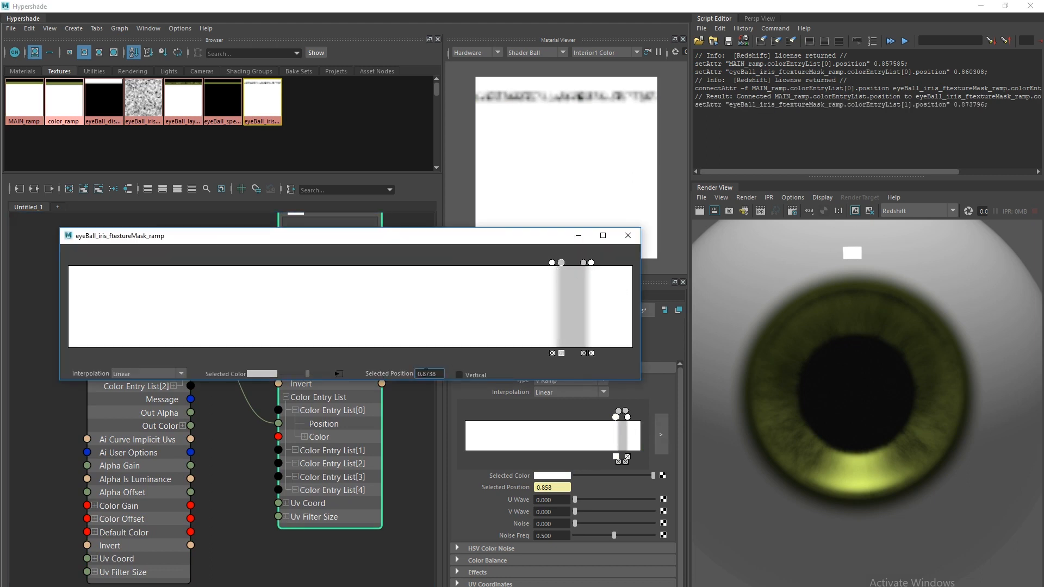
left_click(553, 262)
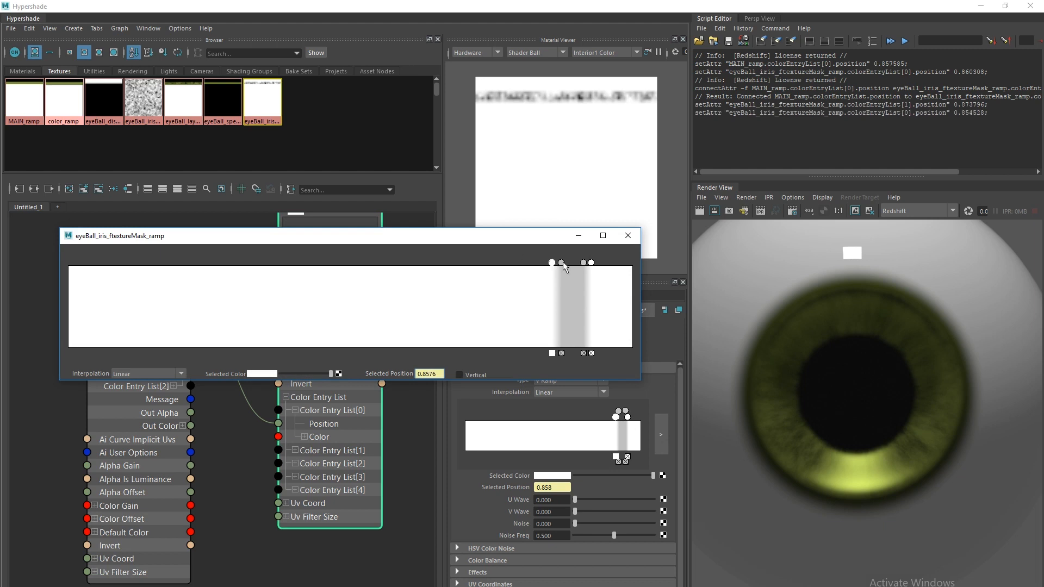
Nudge the mask ramp's inner fractal entry to 0.8776 to log its index and clear space between the two ramp nodes
left_click_drag(563, 262, 564, 262)
left_click(628, 236)
middle_click_drag(110, 370, 163, 359, "alt")
left_click_drag(164, 358, 94, 357)
Create an addDoubleLinear node and place it between MAIN_ramp and the mask ramp
left_click(210, 404)
key("Tab")
type("add")
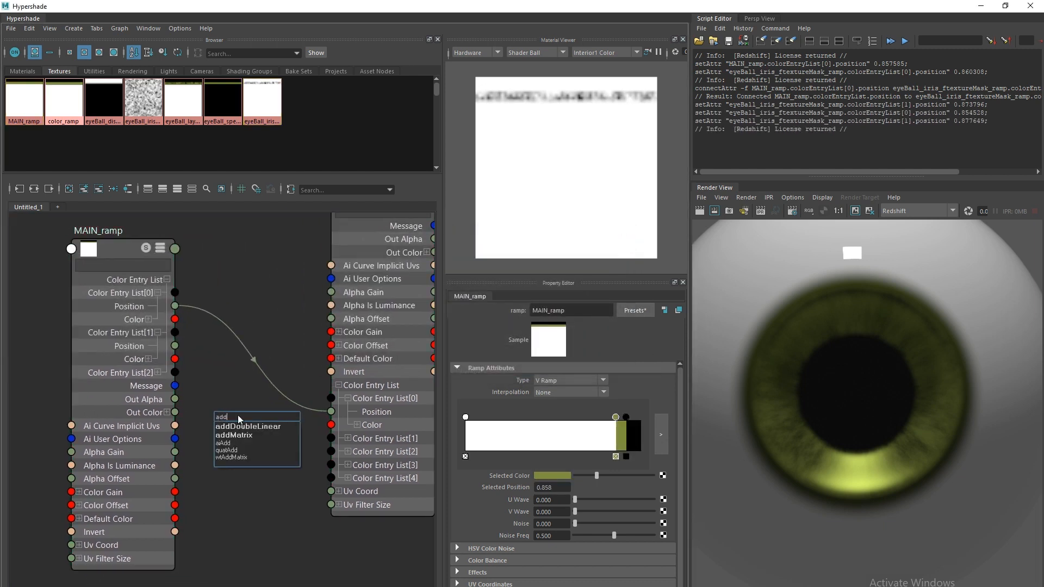
left_click(245, 438)
left_click_drag(248, 424, 237, 410)
left_click_drag(122, 346, 80, 340)
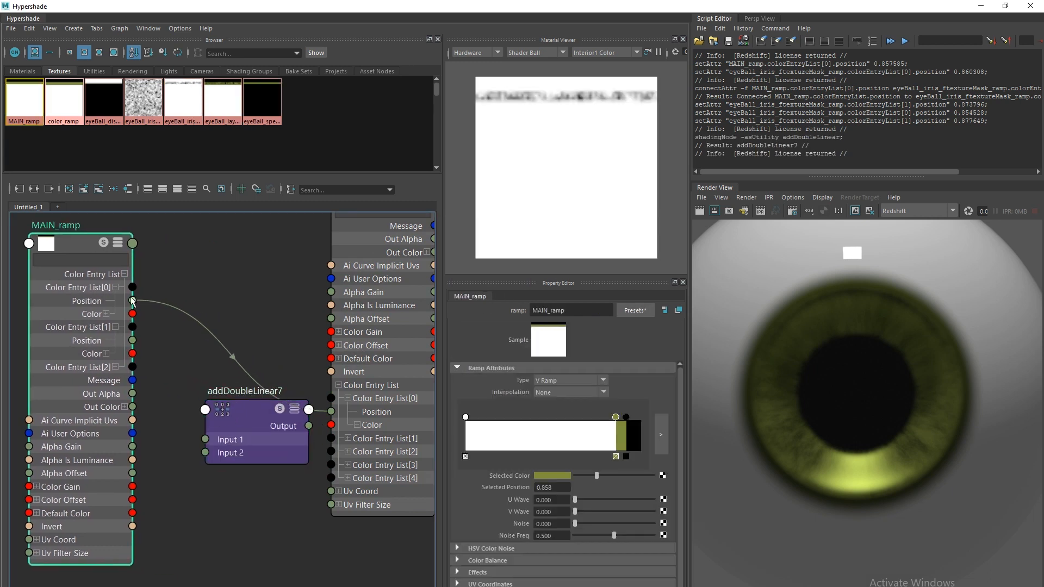
Connect MAIN_ramp's Color Entry List[0] Position to Input 1 of addDoubleLinear7 and set its Input 2 to 0.02
left_click_drag(132, 301, 205, 439)
left_click_drag(226, 440, 208, 433)
left_click_drag(556, 353, 547, 354)
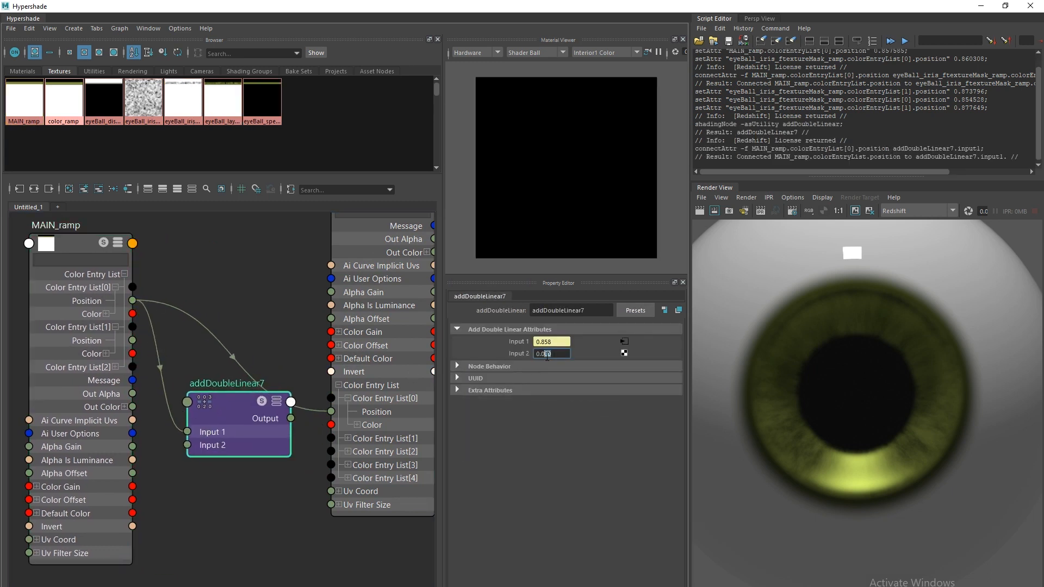
type("2")
key("Return")
Connect addDoubleLinear7's Output to the Position of Color Entry List[1] on the mask ramp
left_click_drag(232, 397, 230, 426)
middle_click_drag(267, 419, 223, 411, "alt")
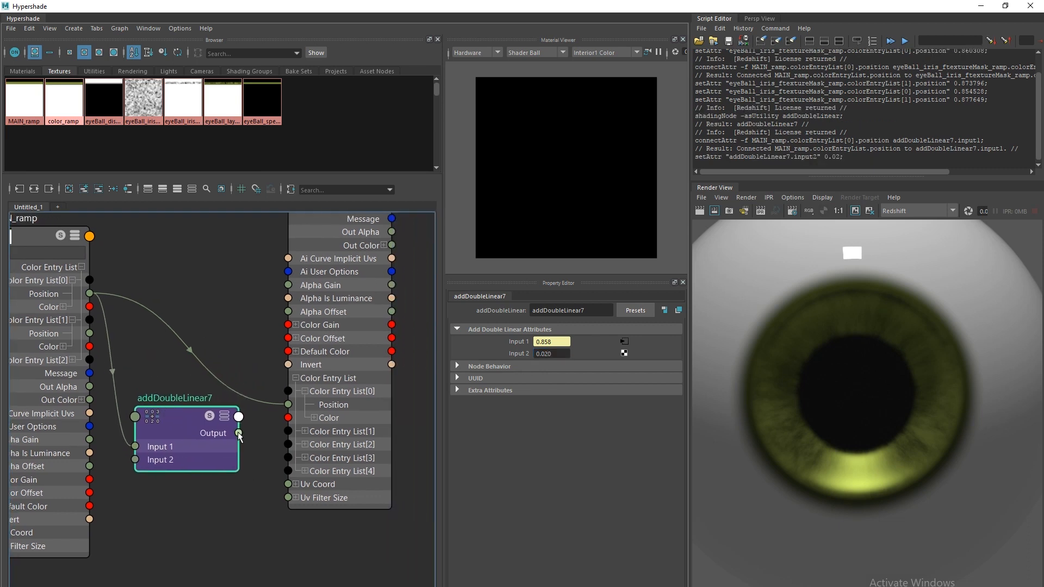
left_click(302, 430)
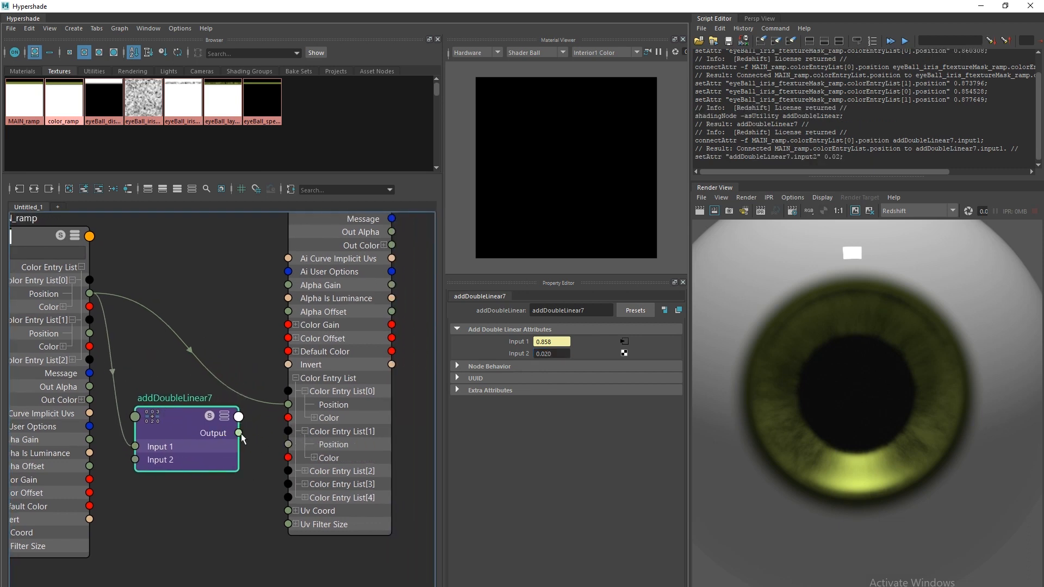
left_click_drag(241, 433, 289, 446)
Collapse addDoubleLinear7 and rearrange it neatly between the two ramp nodes
scroll(171, 468, "down", 5)
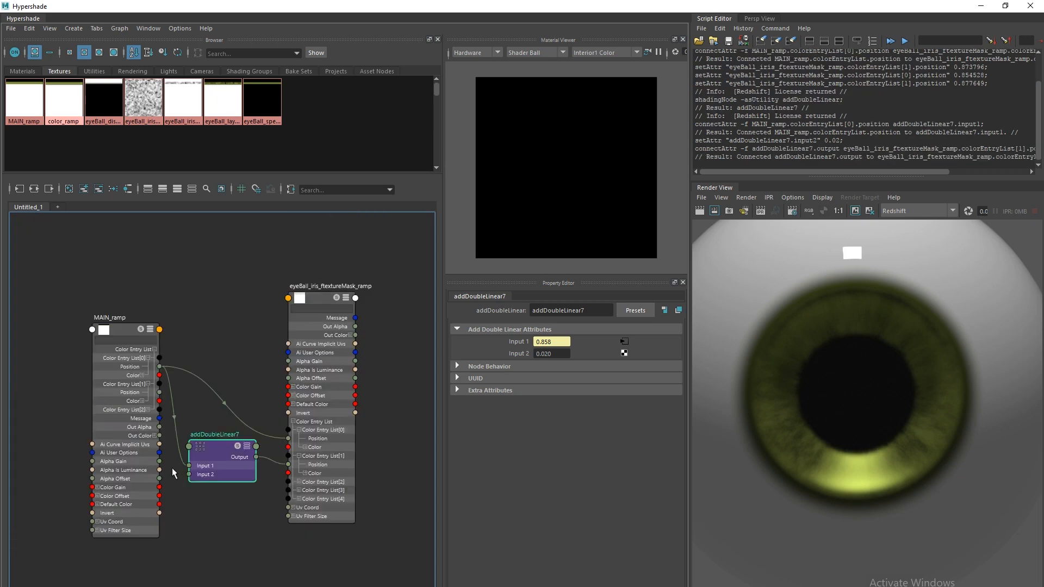
left_click_drag(143, 356, 133, 351)
left_click_drag(265, 475, 218, 439)
key("1")
left_click_drag(337, 425, 326, 394)
left_click_drag(137, 407, 139, 394)
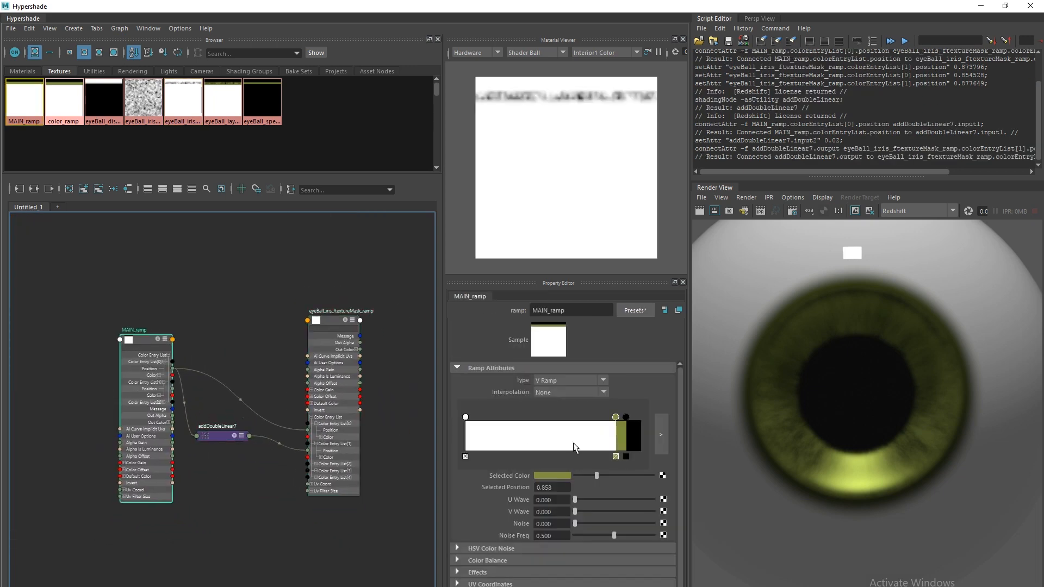
Clear the Script Editor history and nudge MAIN_ramp's black entry to 0.913 to log its entry index
left_click(762, 41)
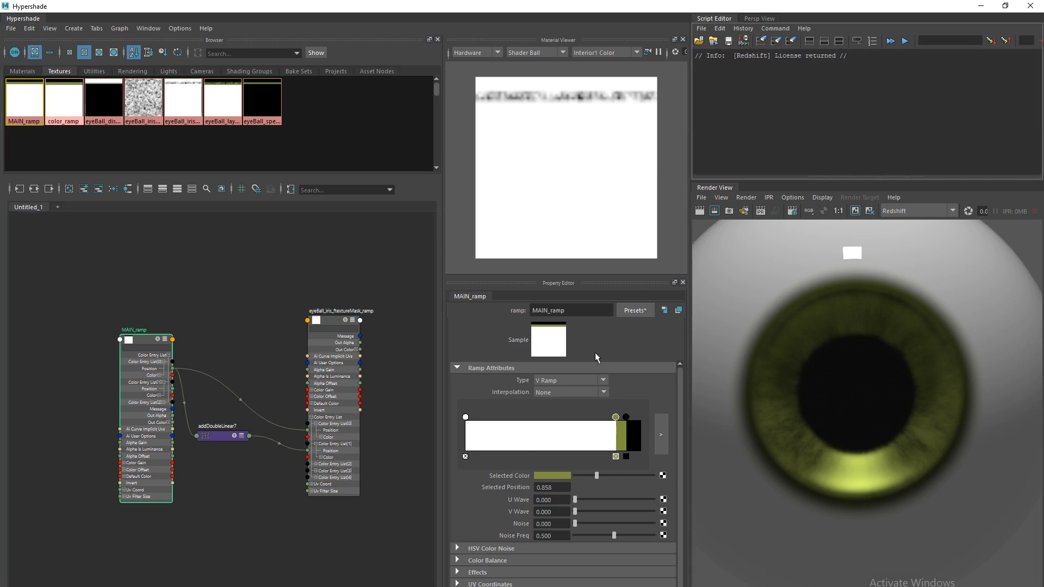
left_click(626, 418)
double_click(826, 64)
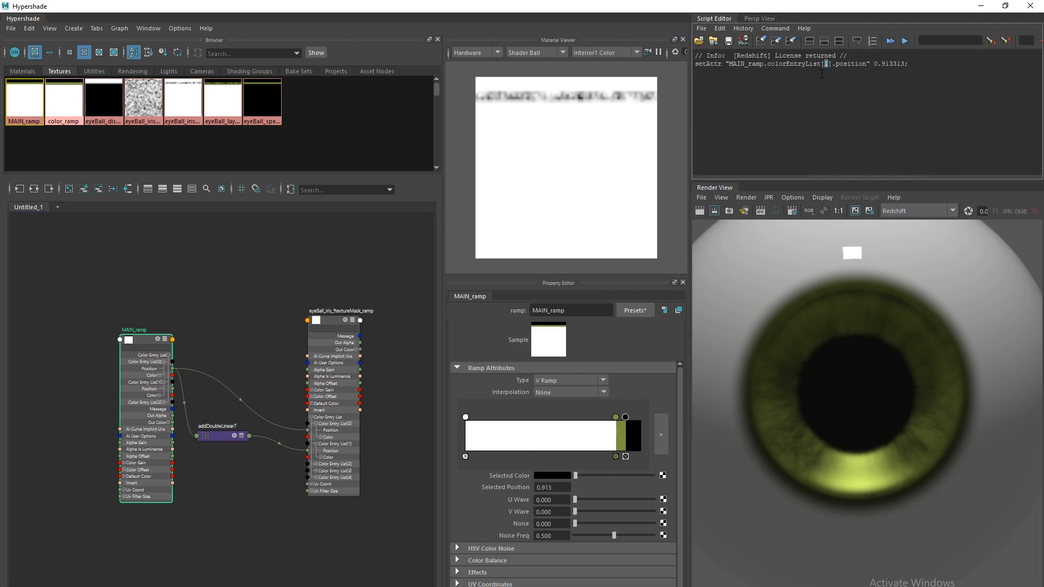
Nudge the mask ramp's outer fractal entry to 0.9143 in the enlarged ramp view to log its entry index
left_click(329, 326)
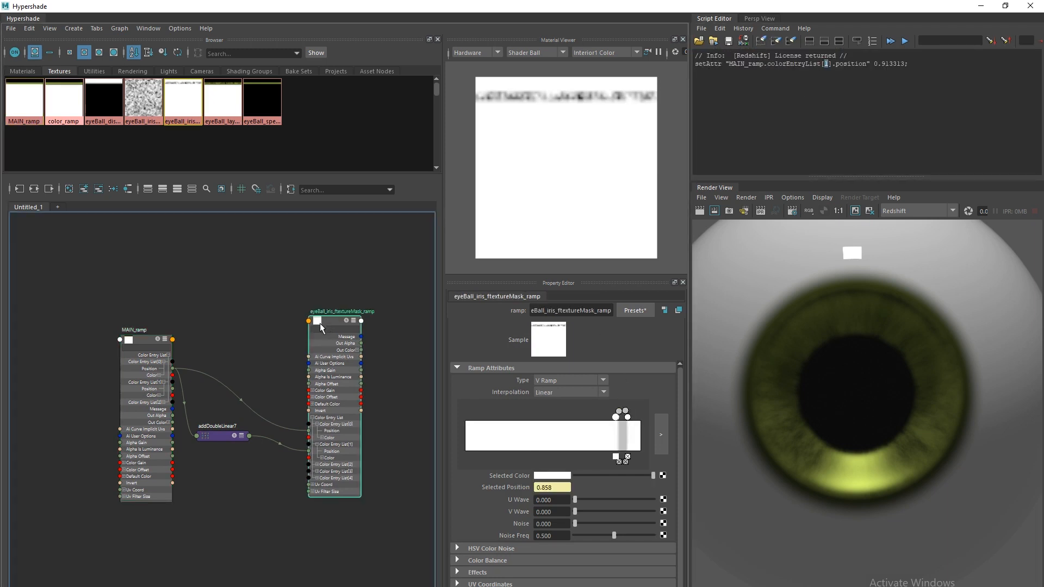
left_click(625, 413)
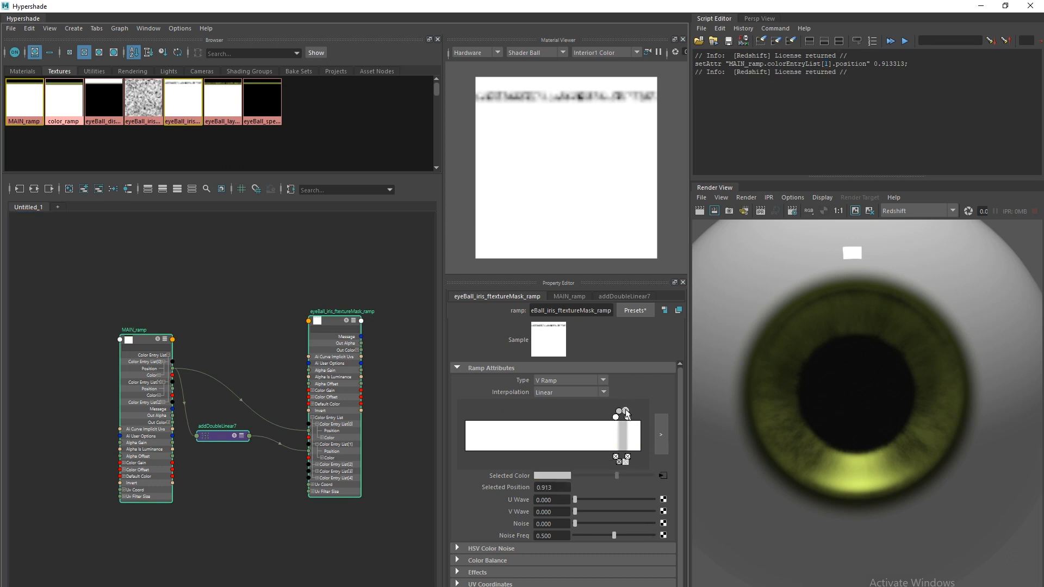
left_click(660, 433)
left_click(584, 264)
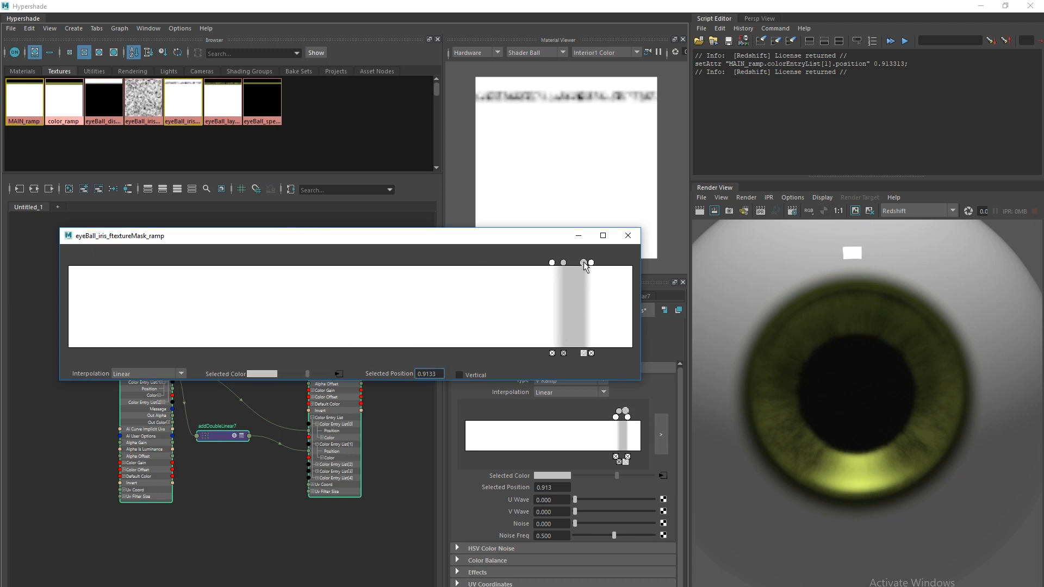
left_click_drag(584, 262, 584, 262)
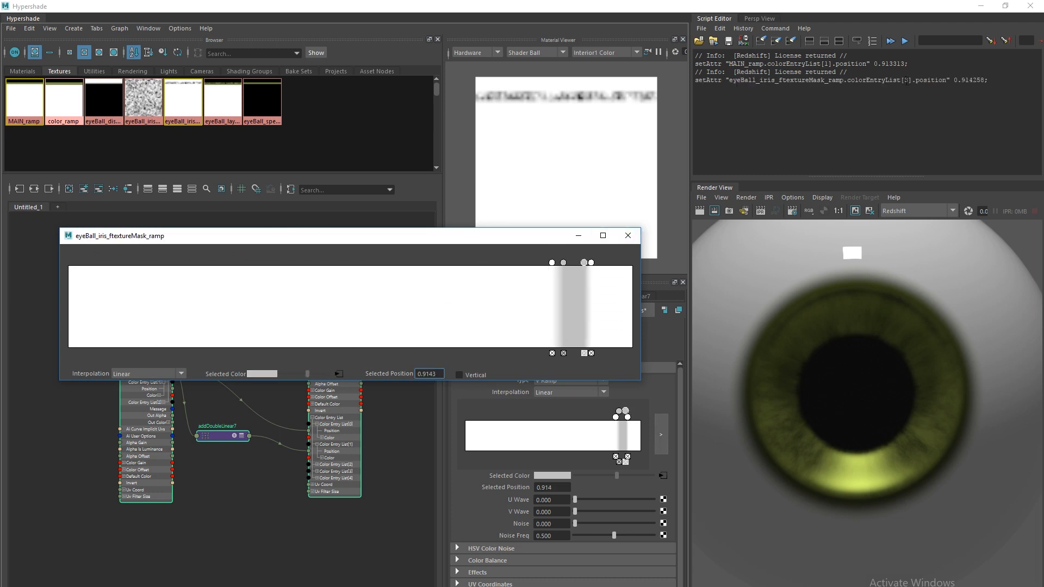
left_click(628, 236)
Connect MAIN_ramp's Color Entry List[1] Position to the Position of Color Entry List[3] on the mask ramp
middle_click_drag(169, 449, 147, 414, "alt")
right_click_drag(177, 428, 208, 423, "alt")
mouse_move(208, 424)
middle_mouse_down("alt")
mouse_move(157, 406)
mouse_move(202, 414)
middle_mouse_up("alt")
left_click(340, 429)
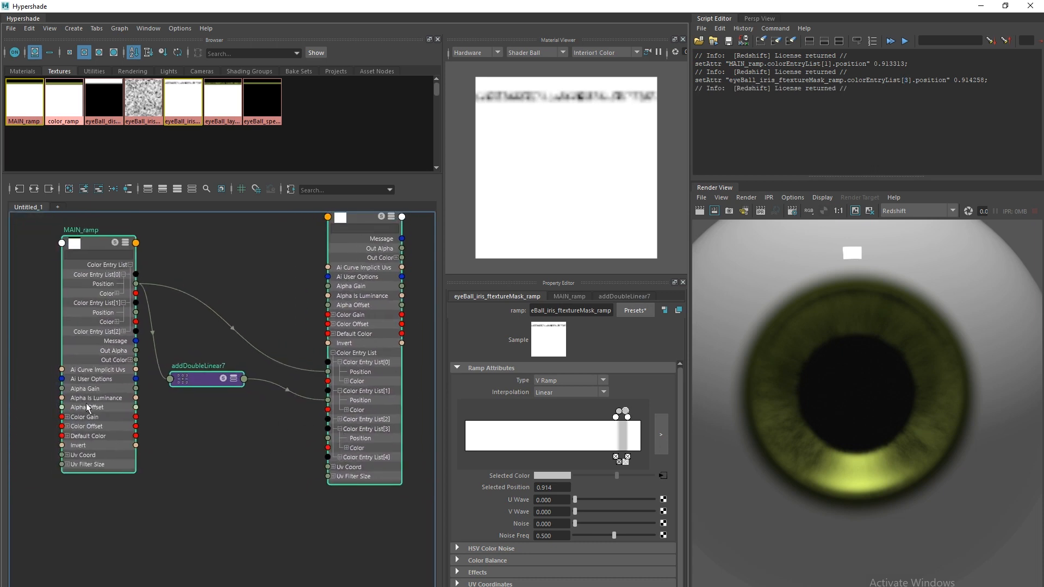
left_click_drag(136, 314, 328, 439)
Create a second addDoubleLinear node and place it below addDoubleLinear7
middle_click_drag(232, 441, 273, 423, "alt")
key("Tab")
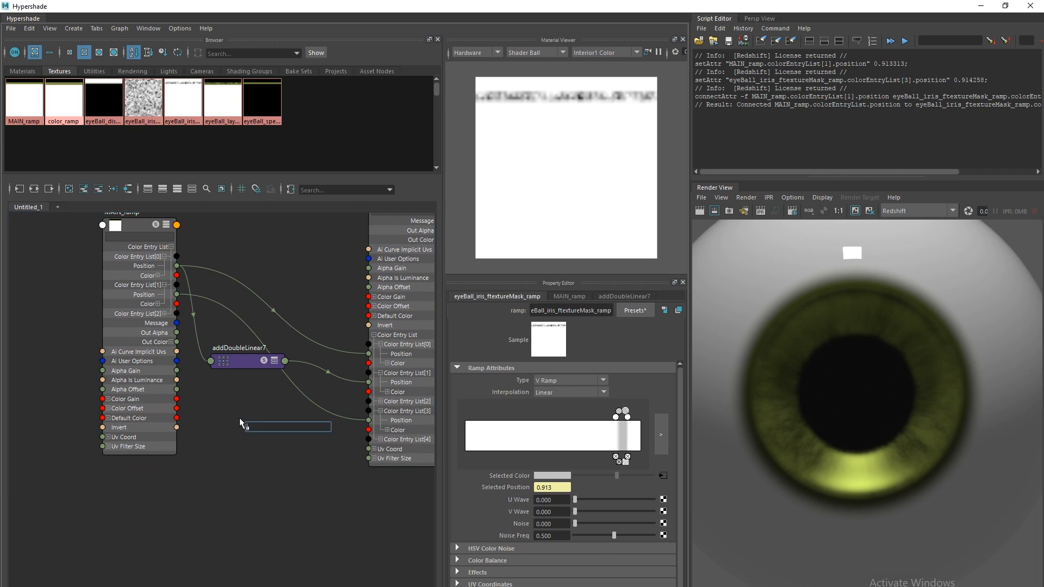
type("add")
left_click(272, 437)
left_click_drag(273, 427, 258, 405)
Select the mask ramp's outer white entry in the enlarged ramp view to log its index and highlight that index
left_click_drag(415, 407, 403, 417)
left_click(659, 431)
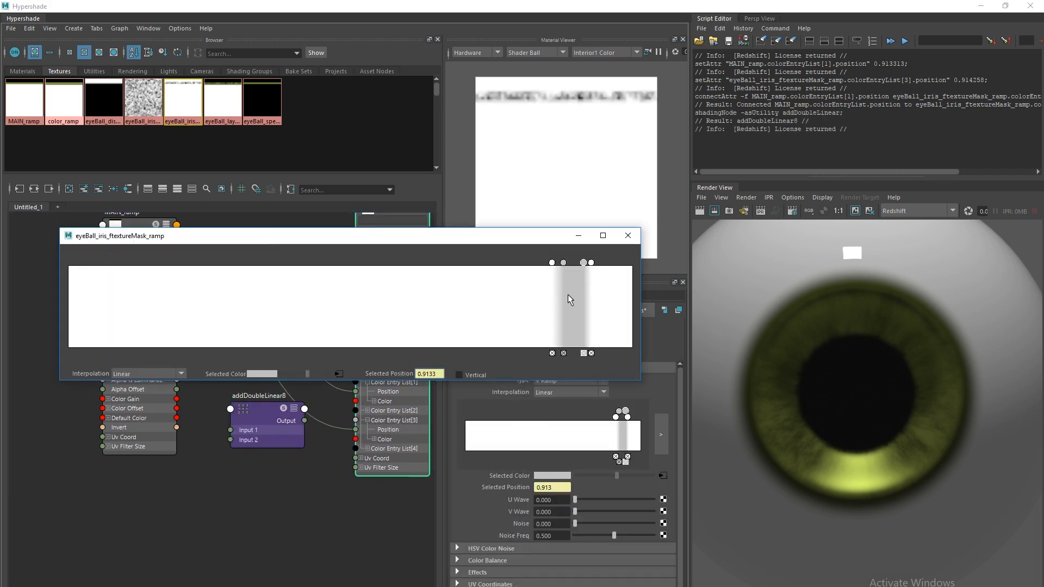
left_click(592, 263)
double_click(908, 136)
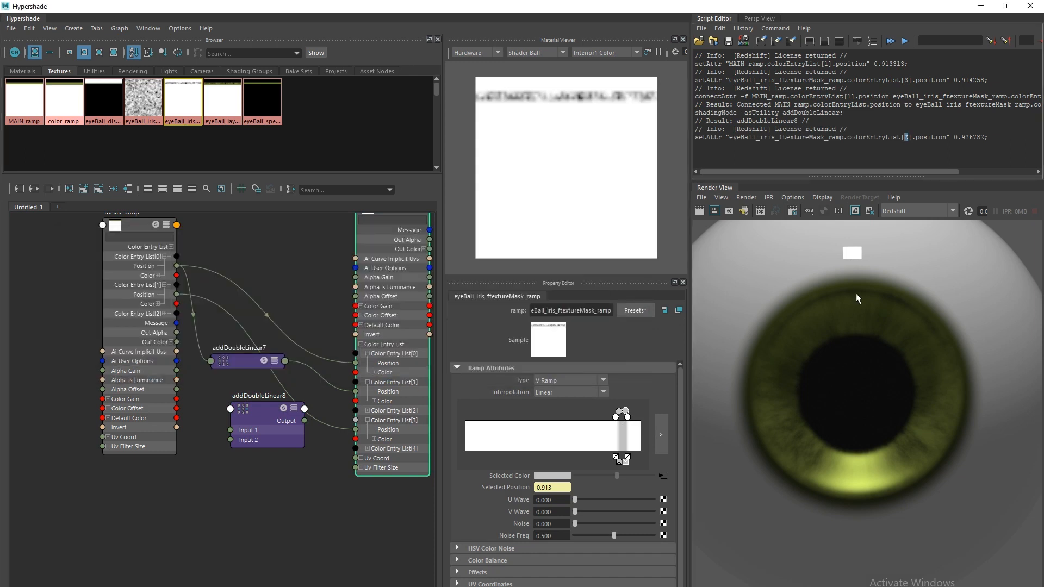
Nudge MAIN_ramp's black entry to 0.916 to recheck which entry index it uses
mouse_move(231, 457)
middle_mouse_down("alt")
mouse_move(211, 443)
mouse_move(218, 463)
middle_mouse_up("alt")
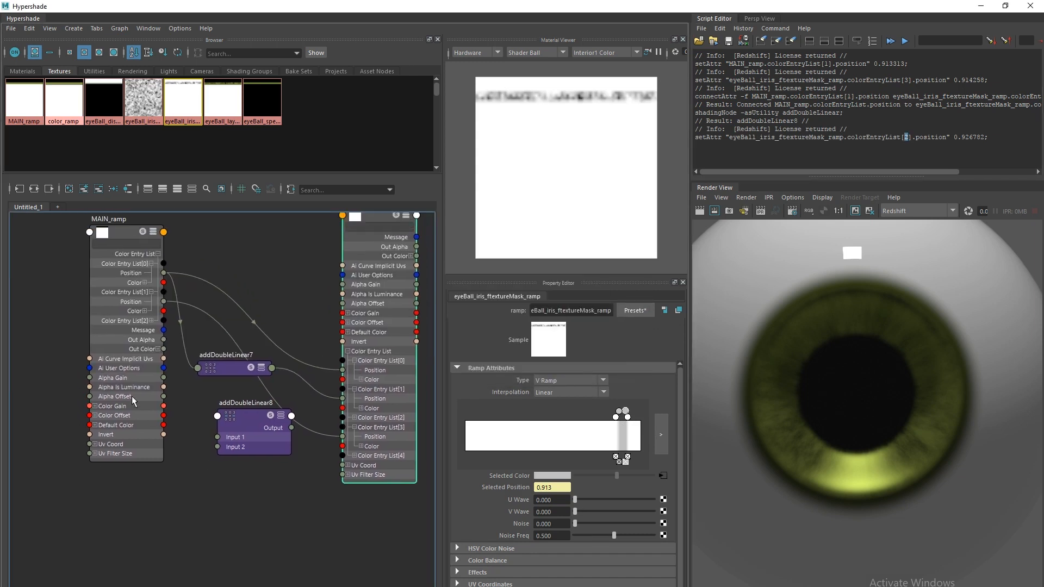
left_click(131, 324)
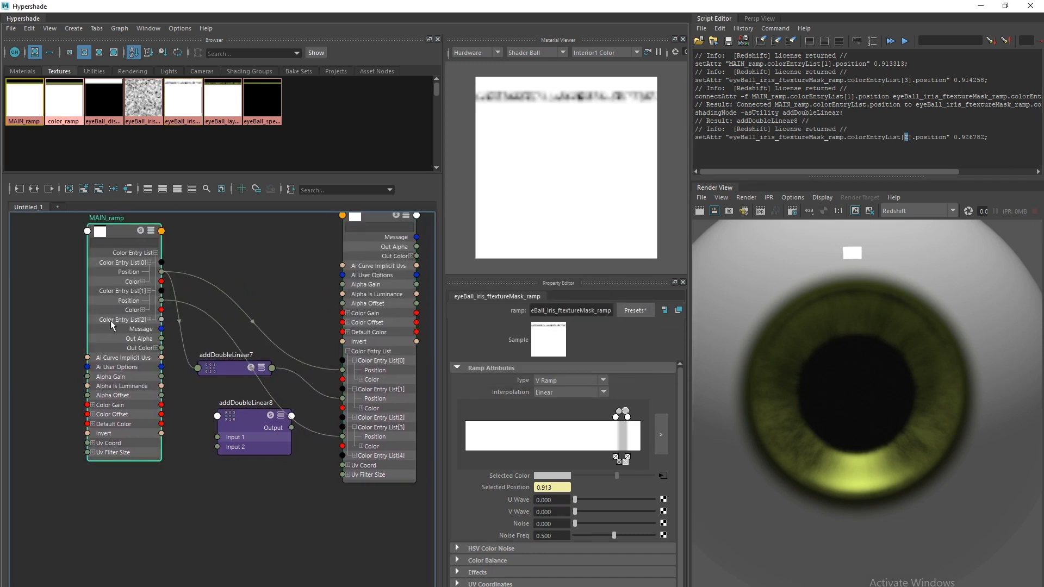
left_click(626, 419)
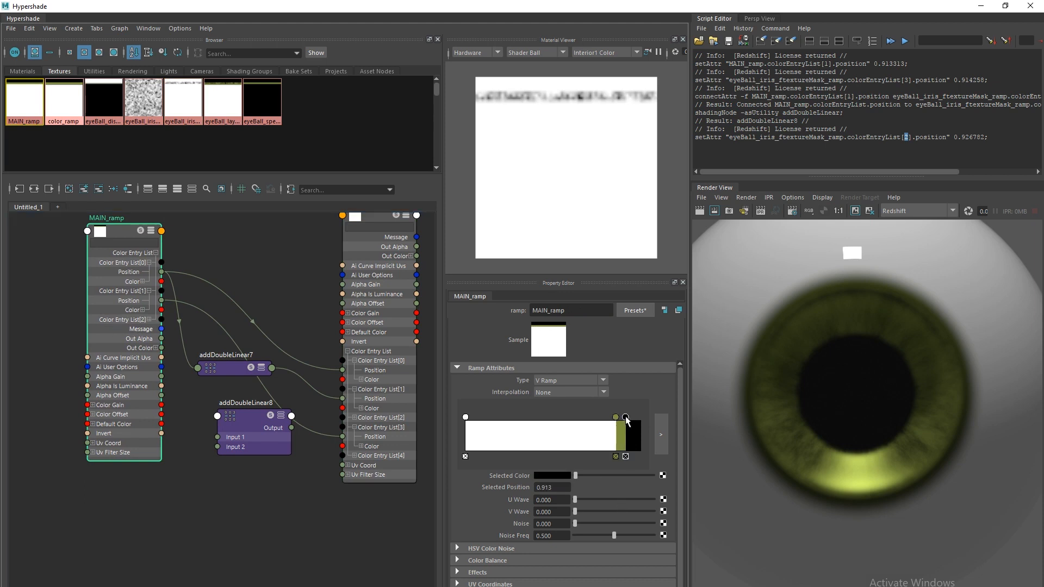
left_click_drag(626, 419, 627, 419)
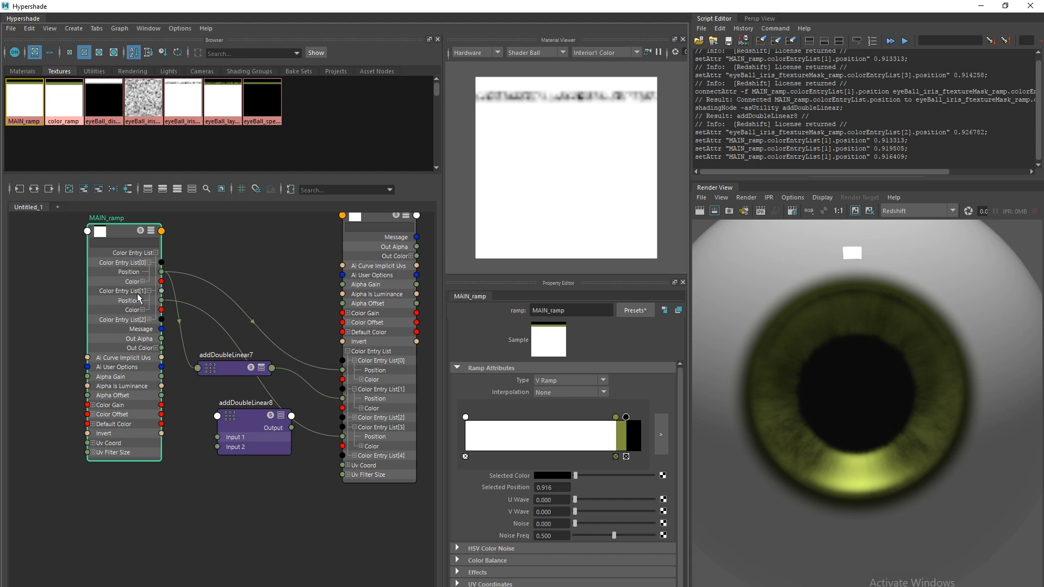
Route MAIN_ramp's Color Entry List[1] Position through addDoubleLinear8's Input 1 and Output into the mask ramp's Color Entry List[2] Position
left_click_drag(162, 300, 217, 437)
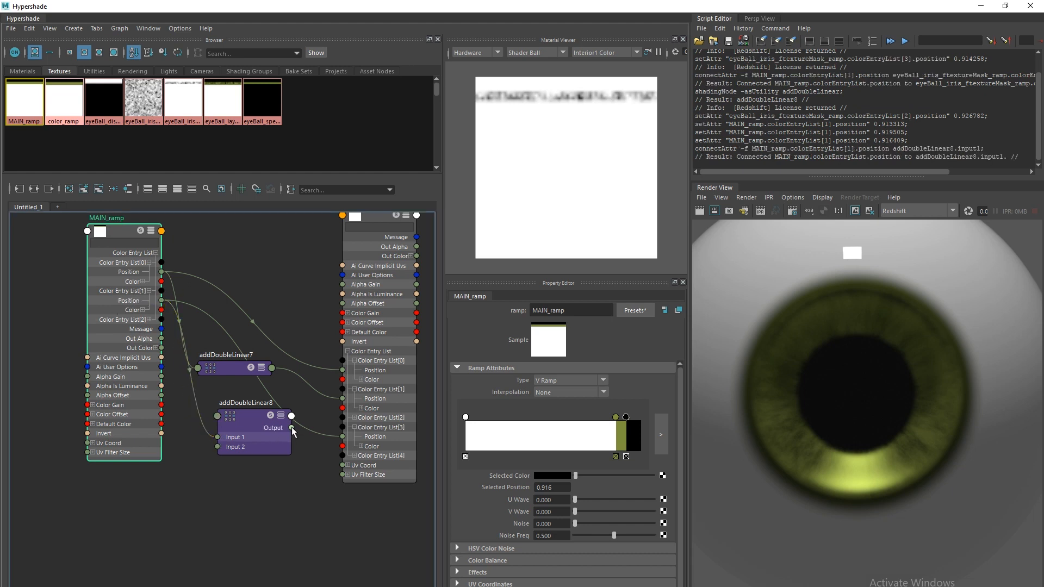
left_click_drag(301, 459, 343, 428)
left_click(354, 418)
Set Input 2 of addDoubleLinear8 to 0.02
left_click_drag(255, 450, 250, 448)
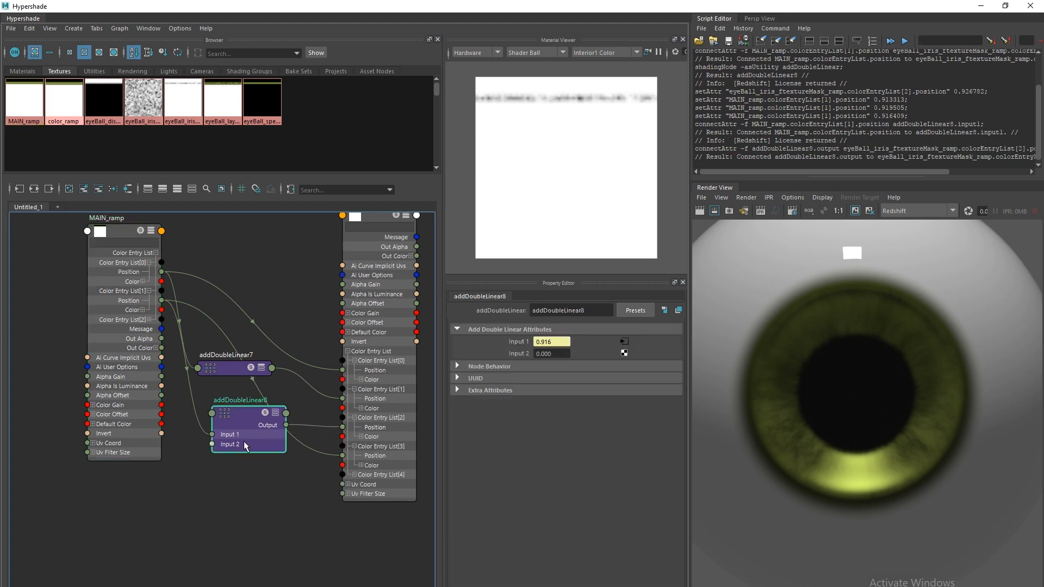
left_click_drag(556, 354, 545, 355)
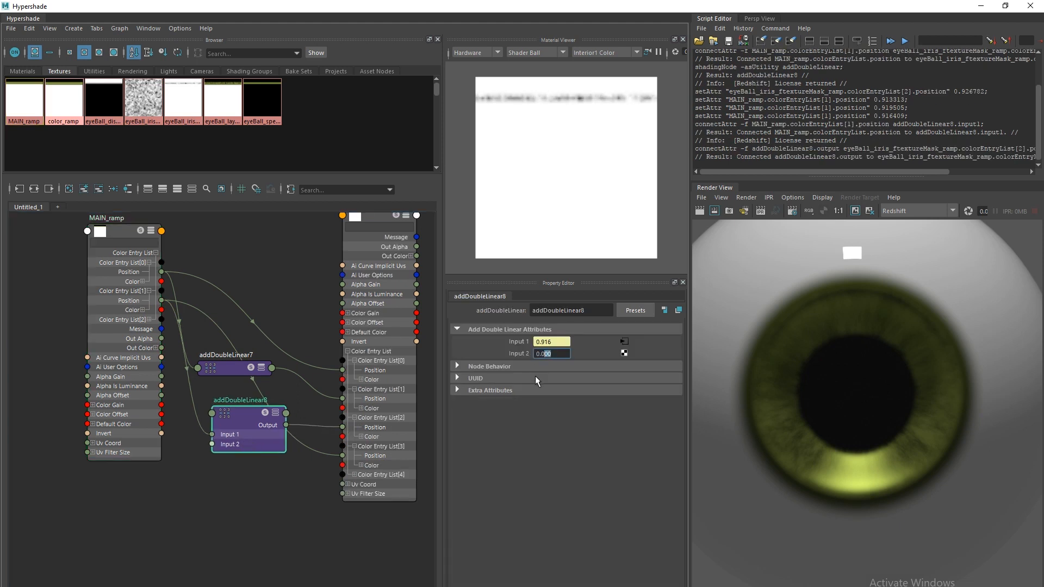
type("2")
key("Return")
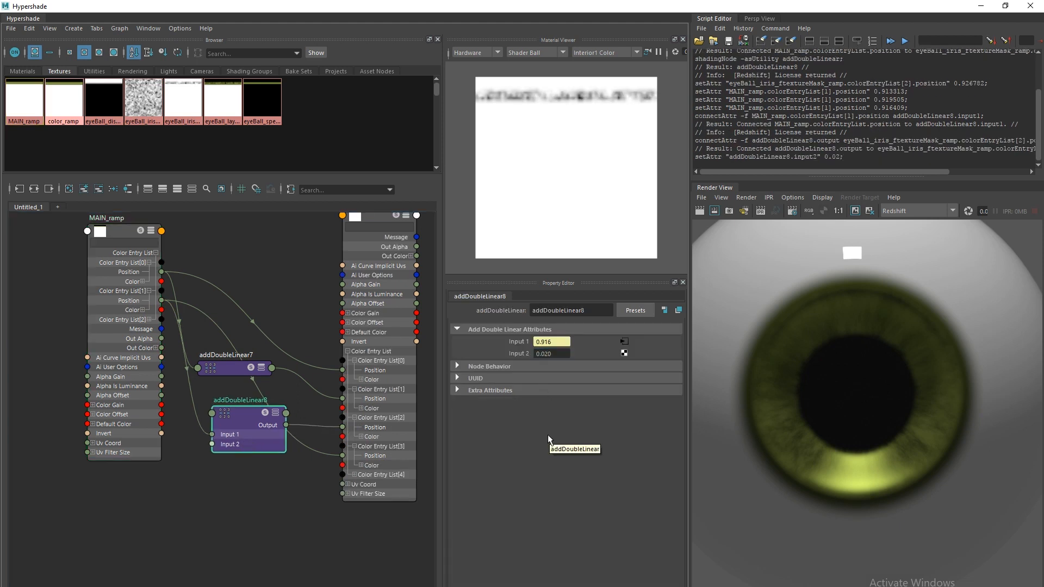
key("a")
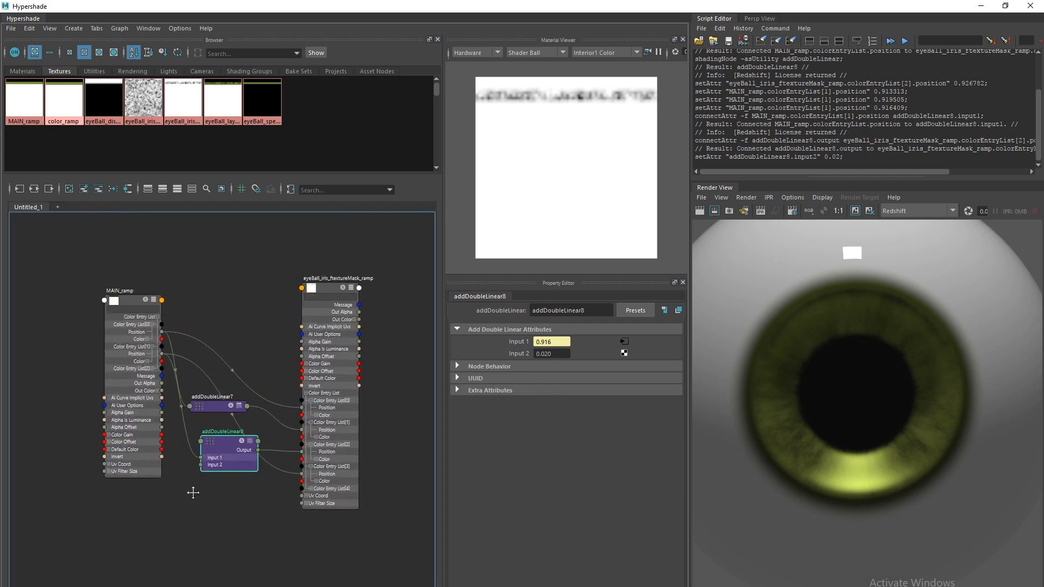
Start the live Redshift render and test MAIN_ramp's green and black entry positions, leaving the black entry at 0.929
left_click(761, 209)
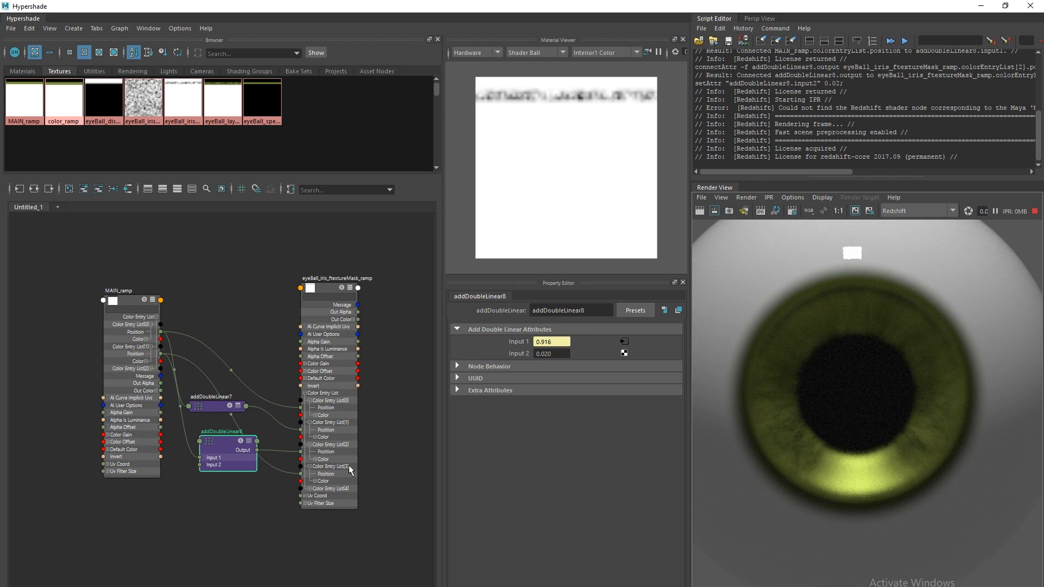
middle_click_drag(169, 400, 207, 422, "alt")
scroll(208, 422, "down", 2)
left_click(183, 355)
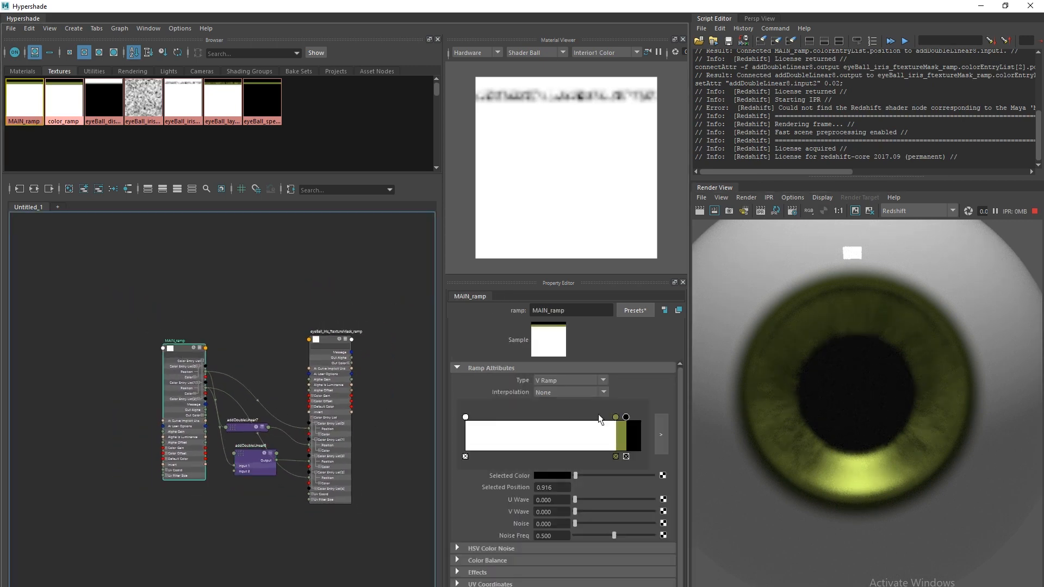
left_click_drag(606, 418, 606, 420)
right_click_drag(848, 444, 743, 428, "alt")
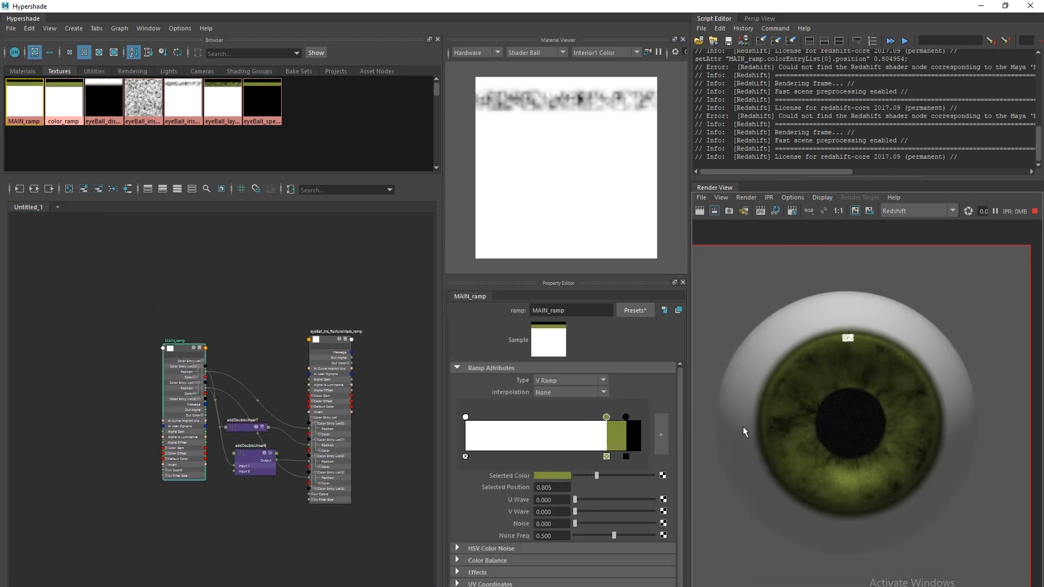
left_click_drag(608, 421, 629, 420)
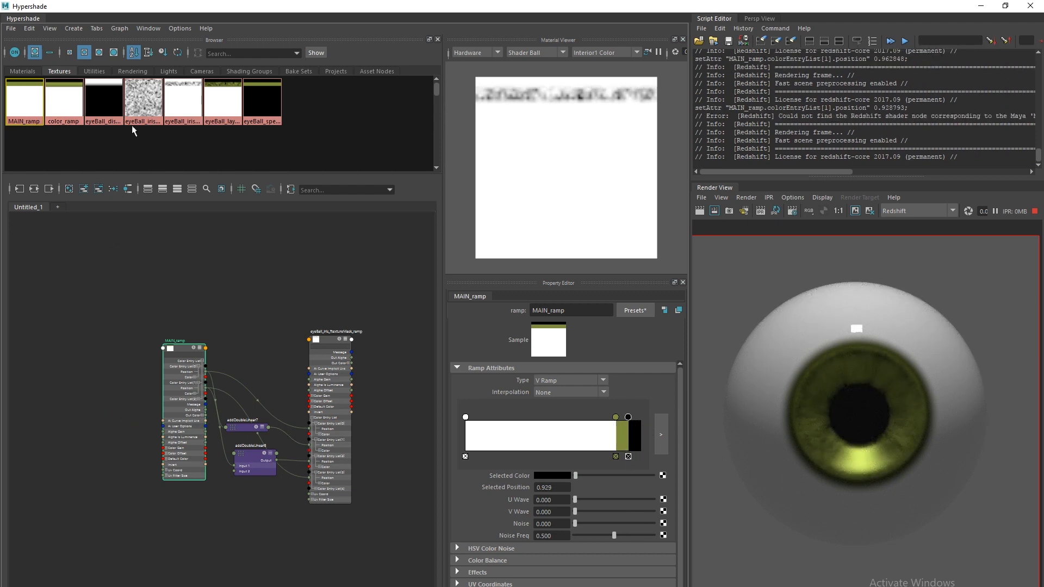
Set the U value of Repeat UV to 3 on eyeBall_iris_fractal_UV, the placement node of the iris fractal
left_click(139, 102)
middle_click_drag(211, 440, 276, 399, "alt")
right_click_drag(244, 405, 335, 462, "alt")
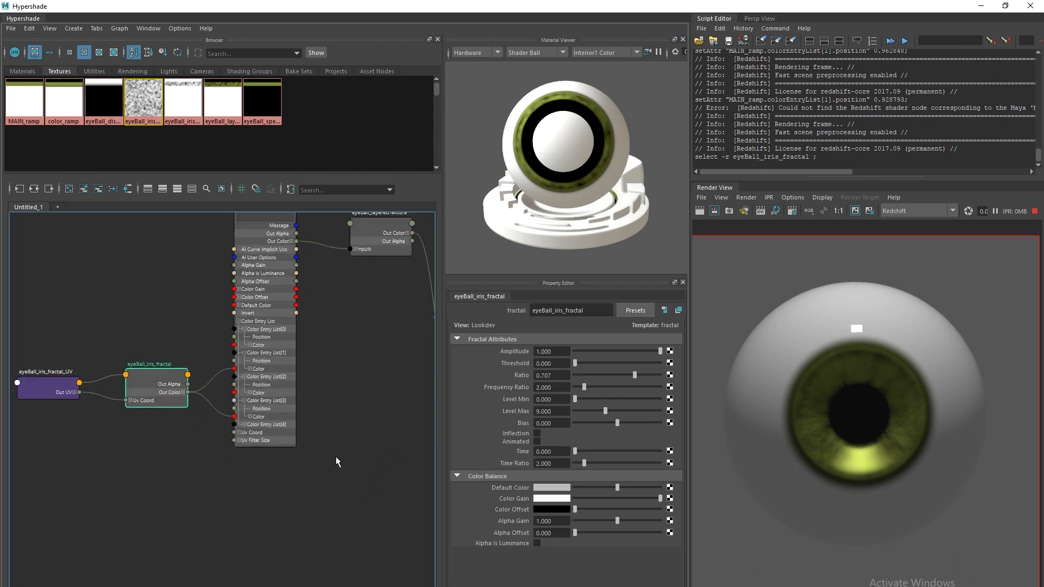
middle_click_drag(210, 423, 277, 432, "alt")
left_click(116, 391)
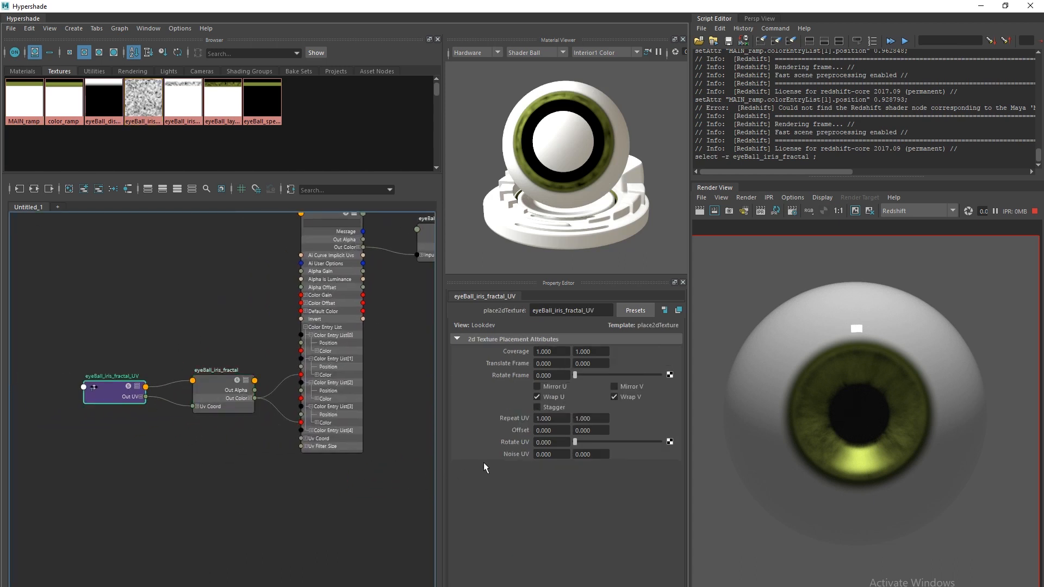
left_click(537, 421)
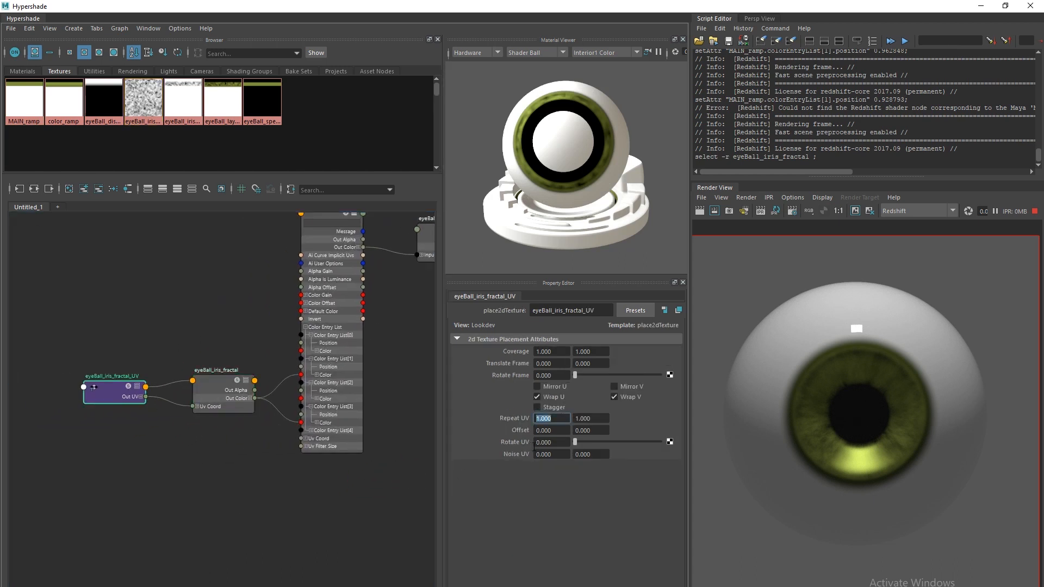
type("3")
key("Return")
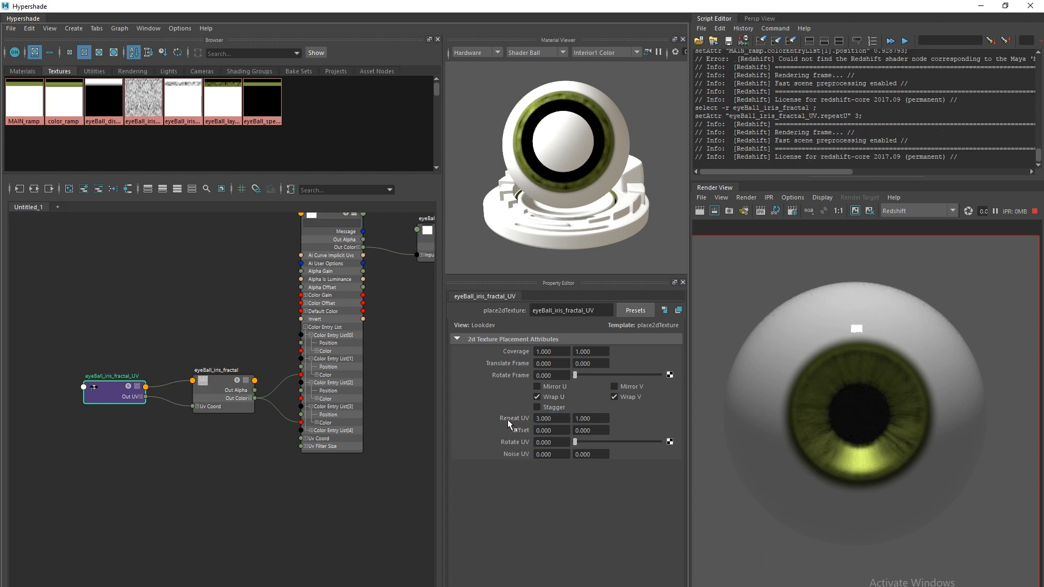
Test a Frequency Ratio of about 9 on eyeBall_iris_fractal, then lower it to 2.742
left_click_drag(212, 392, 204, 389)
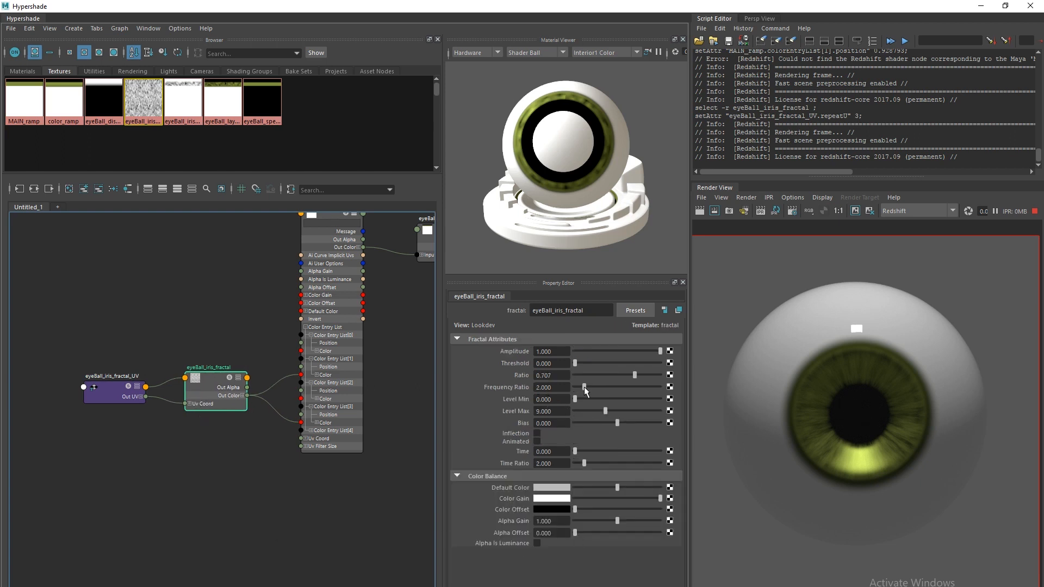
left_click_drag(584, 387, 648, 388)
scroll(908, 508, "up", 2)
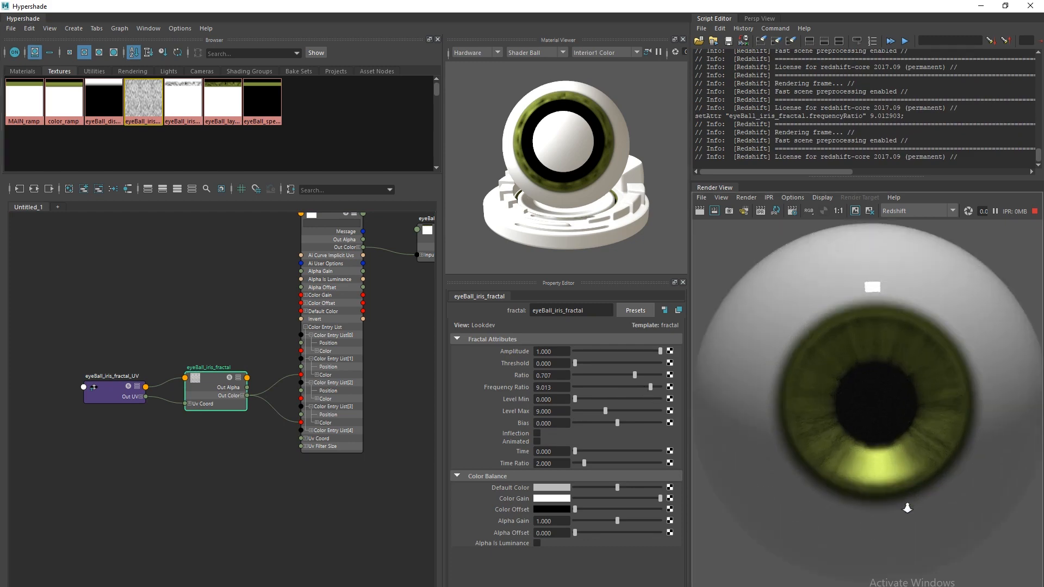
scroll(907, 508, "up", 2)
mouse_move(593, 385)
left_mouse_down()
mouse_move(576, 387)
mouse_move(627, 407)
mouse_move(575, 399)
mouse_move(602, 383)
mouse_move(589, 386)
left_mouse_up()
scroll(771, 440, "up", 2)
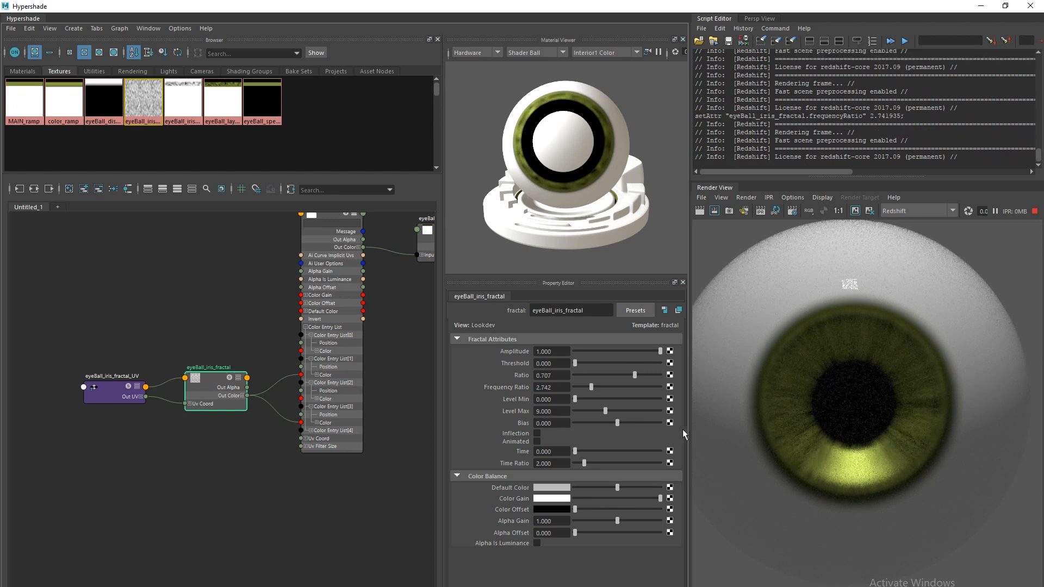
Examine the fractal detail of the iris in the render from several zoom distances
scroll(739, 452, "down", 3)
middle_click_drag(739, 452, 734, 452, "alt")
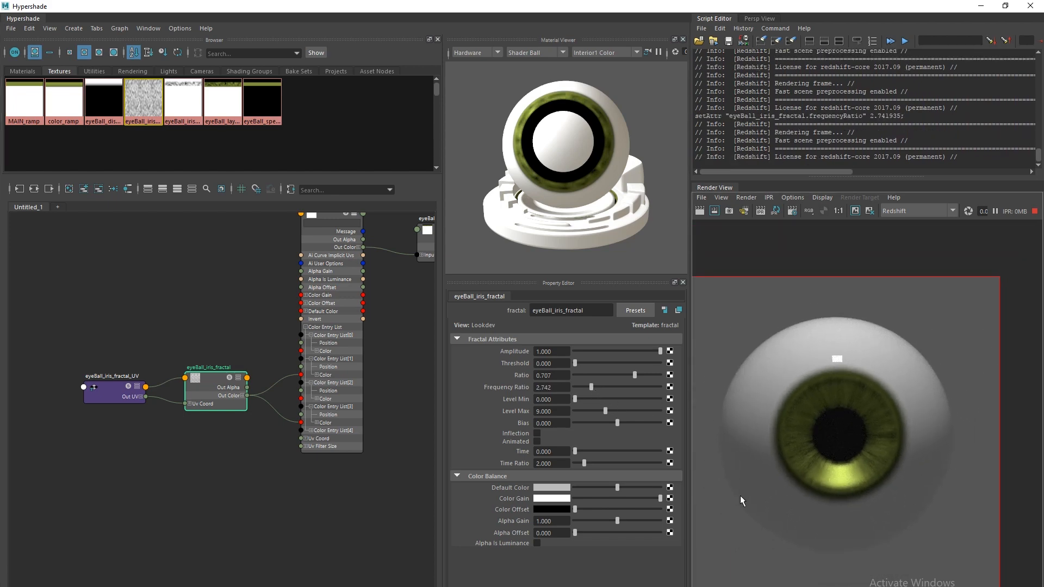
right_click_drag(804, 504, 709, 461, "alt")
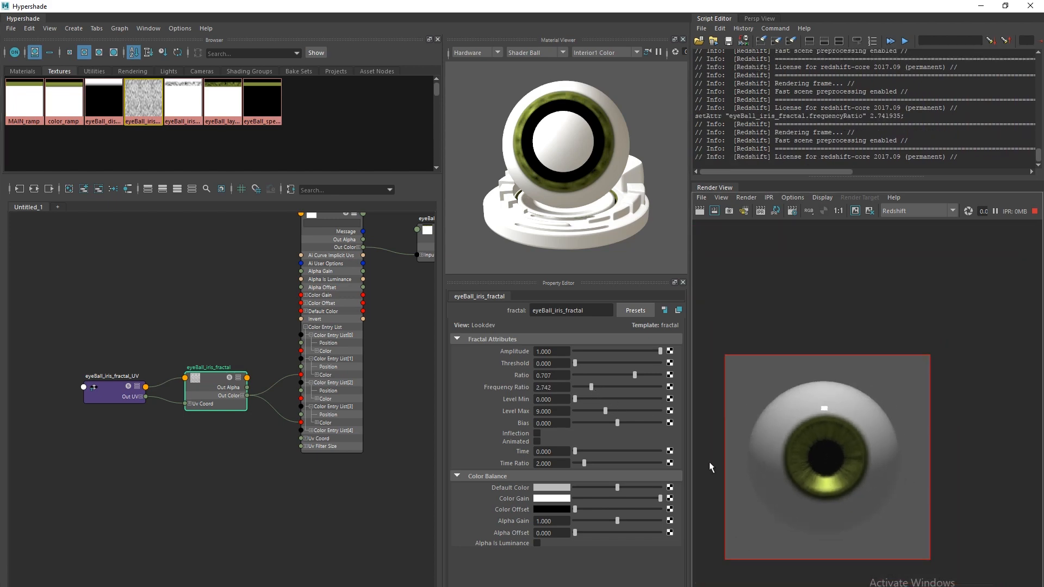
middle_click_drag(728, 469, 725, 461, "alt")
right_click_drag(724, 460, 750, 498, "alt")
middle_click_drag(740, 493, 732, 473, "alt")
right_click_drag(733, 473, 869, 582, "alt")
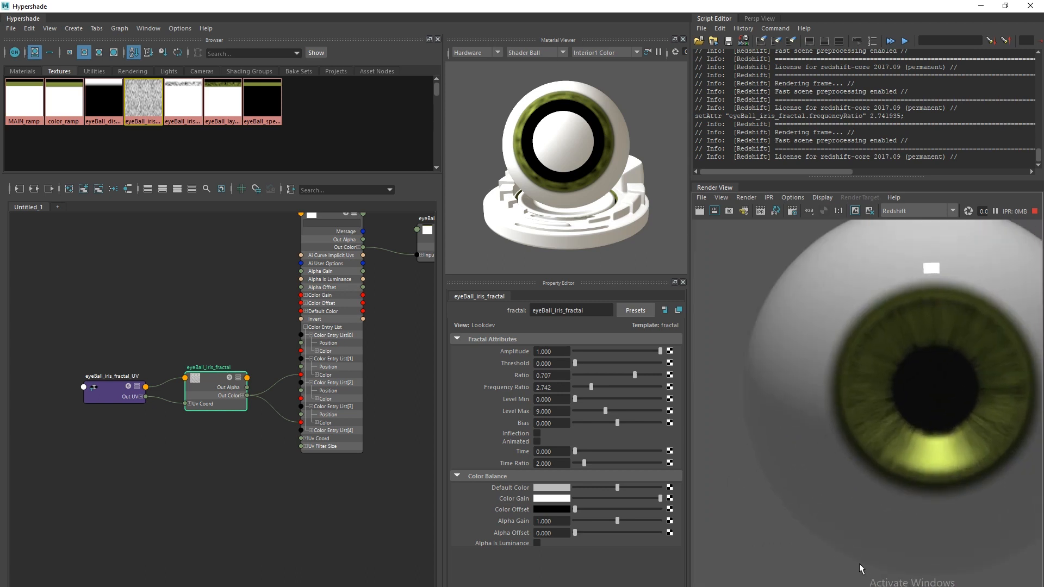
middle_click_drag(816, 489, 765, 492, "alt")
right_click_drag(765, 491, 752, 481, "alt")
middle_click_drag(753, 490, 749, 502, "alt")
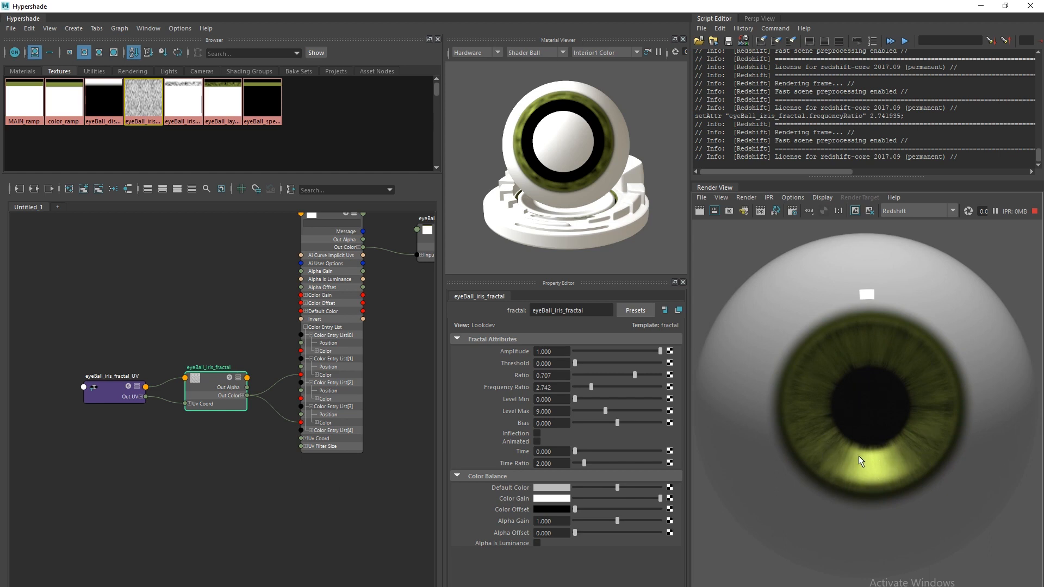
Graph the input and output connections of eyeBall_SHD and shift its node slightly within the network
key("a")
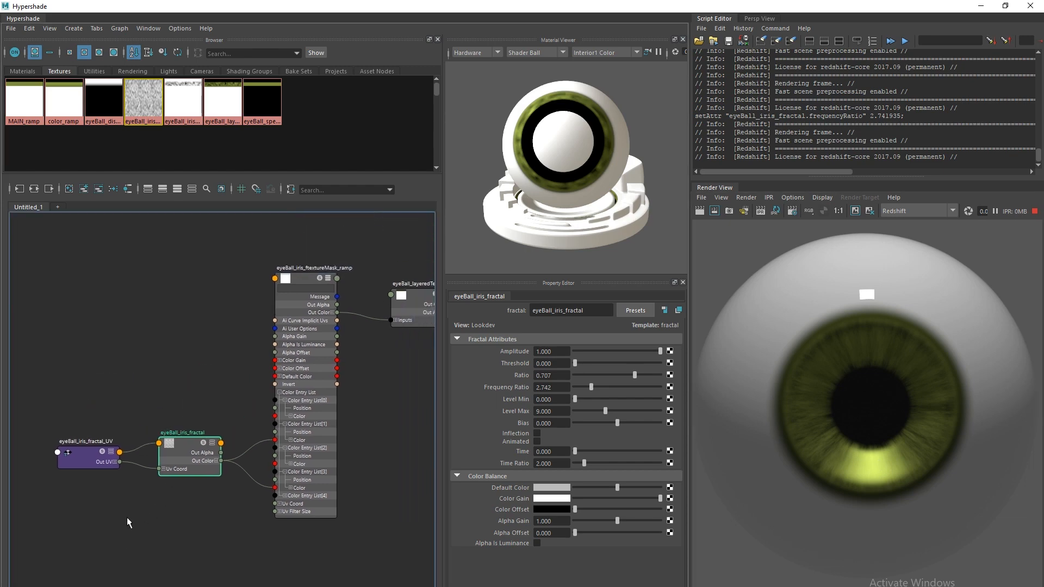
left_click(323, 438)
left_click(34, 188)
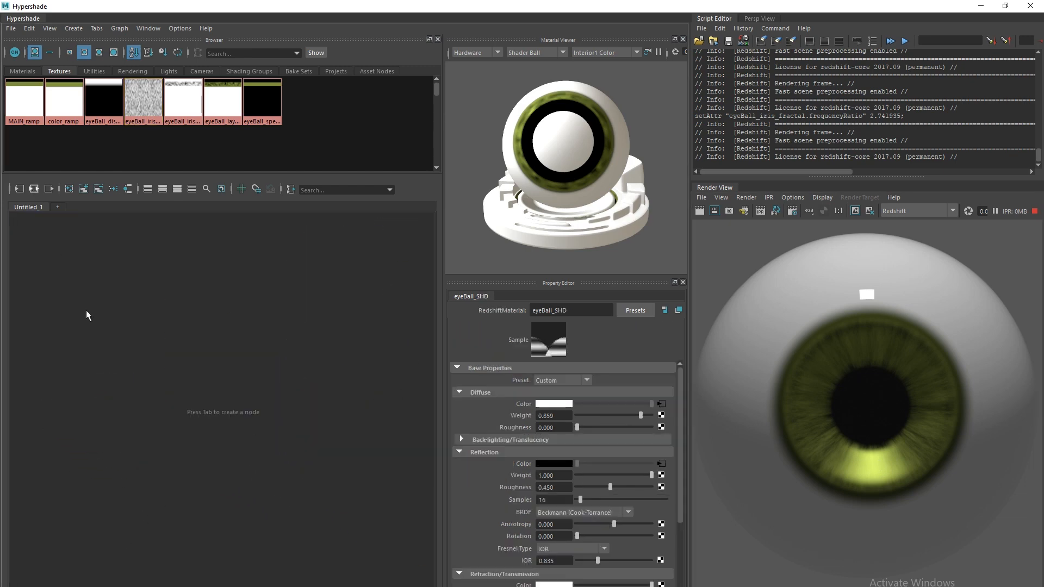
scroll(222, 465, "up", 5)
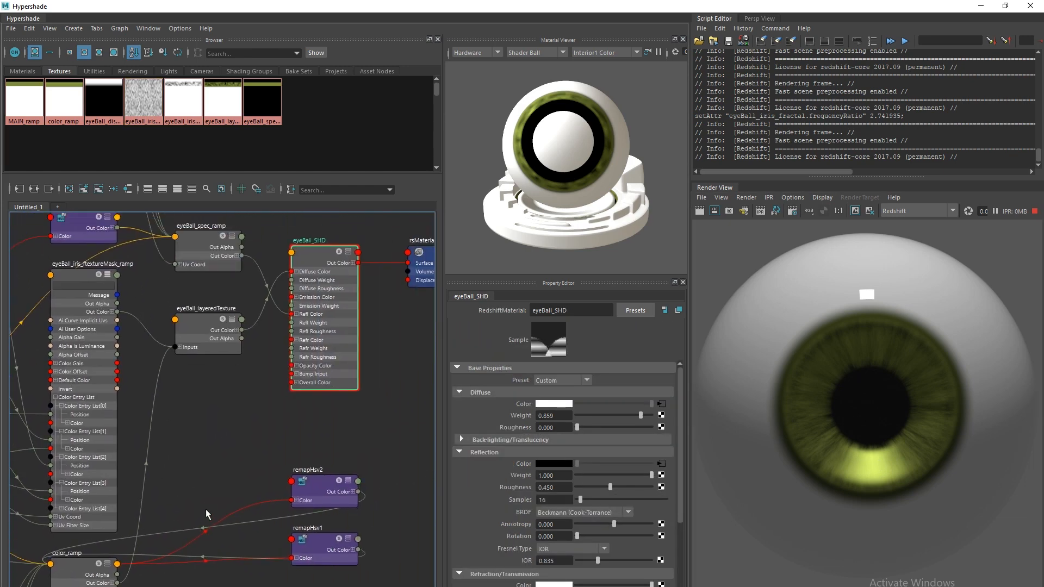
middle_click_drag(175, 492, 143, 416, "alt")
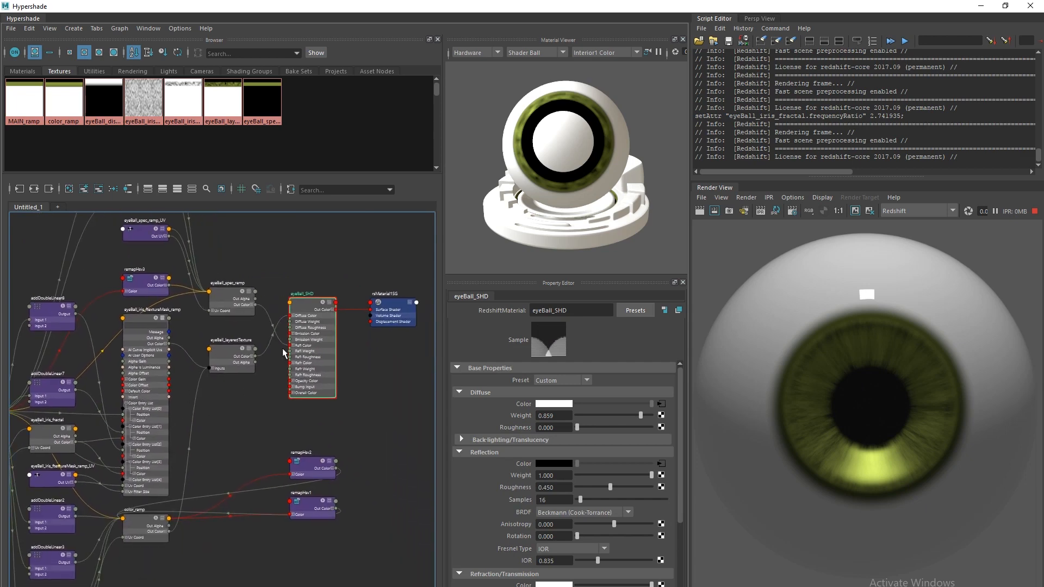
left_click_drag(301, 363, 306, 373)
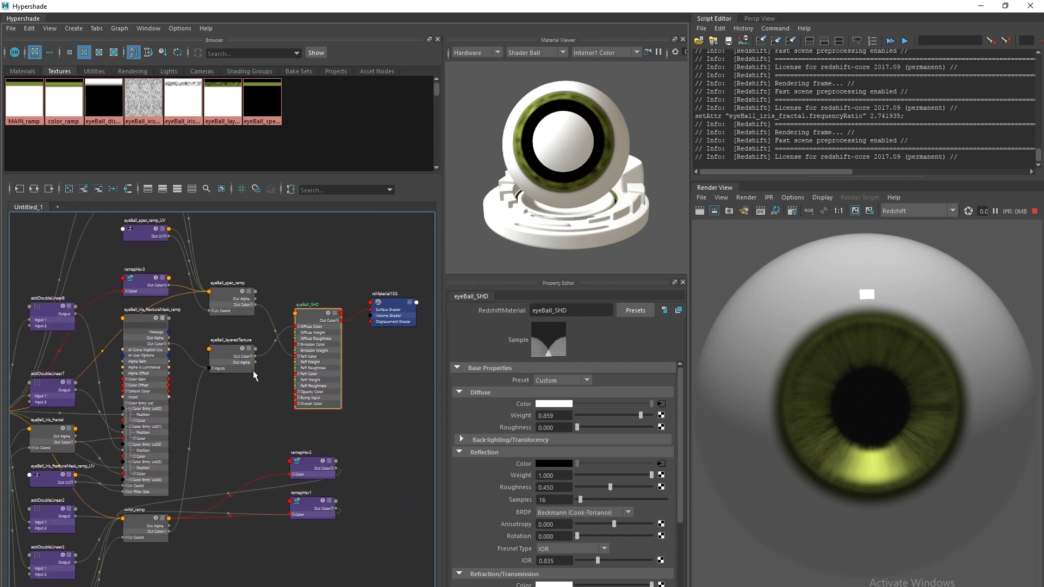
Check the eyeBall_spec_ramp settings, move eyeBall_layeredTexture lower below it, and save the scene
scroll(256, 375, "up", 3)
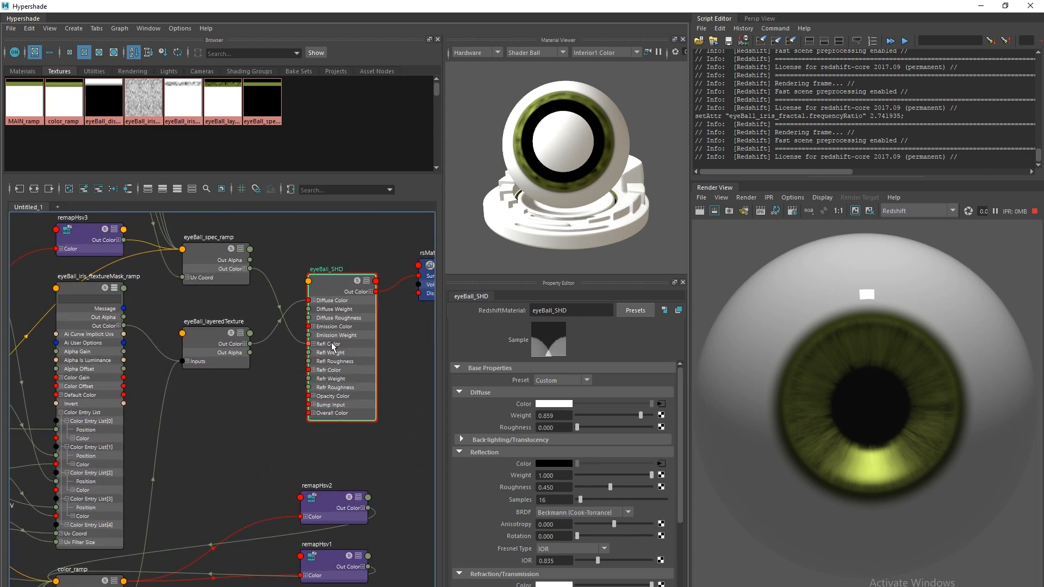
middle_click_drag(217, 290, 212, 412, "alt")
left_click(308, 416)
right_click_drag(215, 414, 133, 414, "alt")
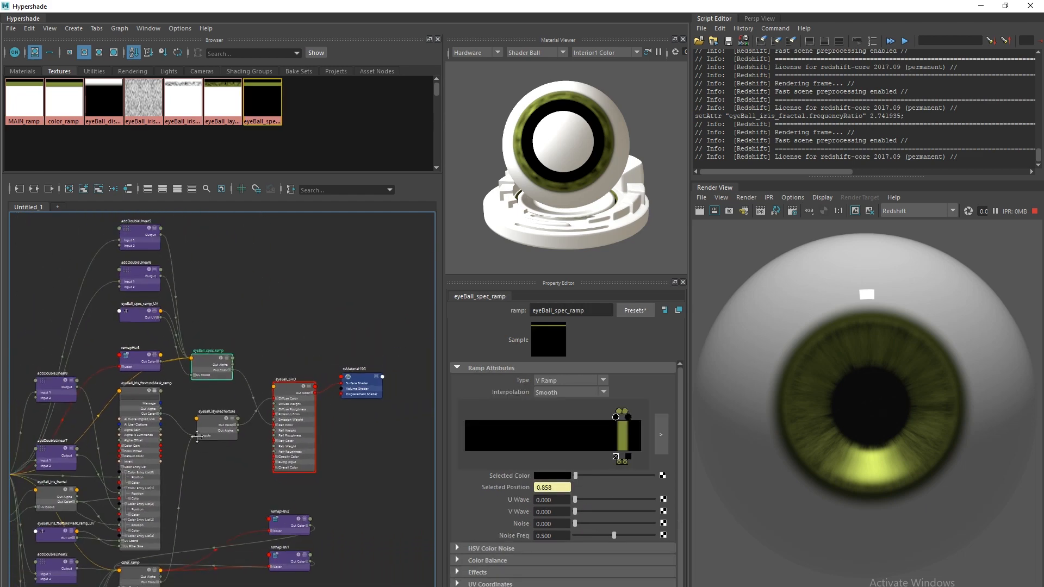
middle_click_drag(196, 437, 190, 399, "alt")
left_click_drag(207, 390, 206, 427)
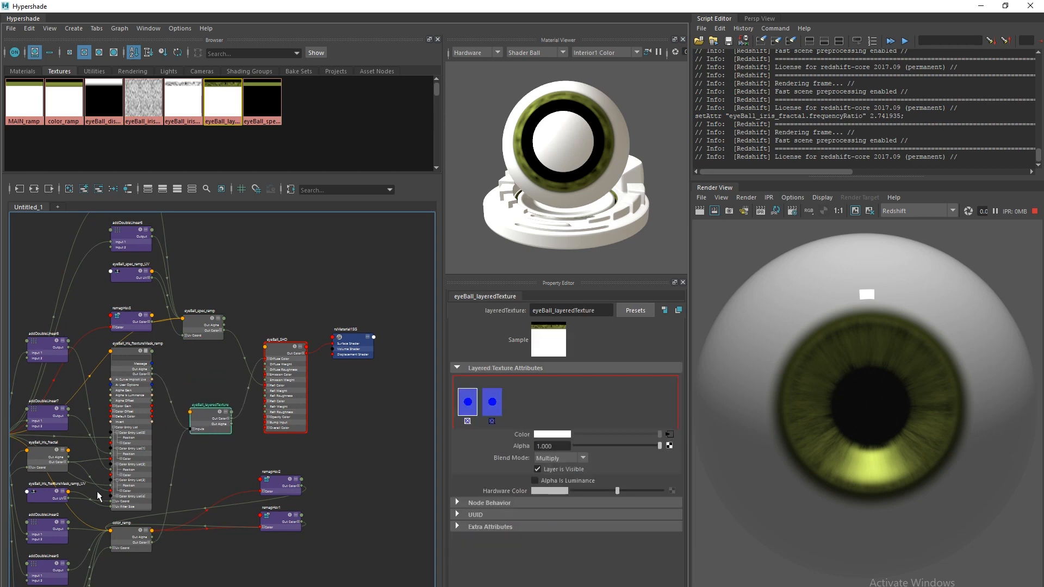
mouse_move(201, 452)
middle_mouse_down("alt")
mouse_move(239, 423)
mouse_move(203, 437)
middle_mouse_up("alt")
scroll(241, 435, "up", 2)
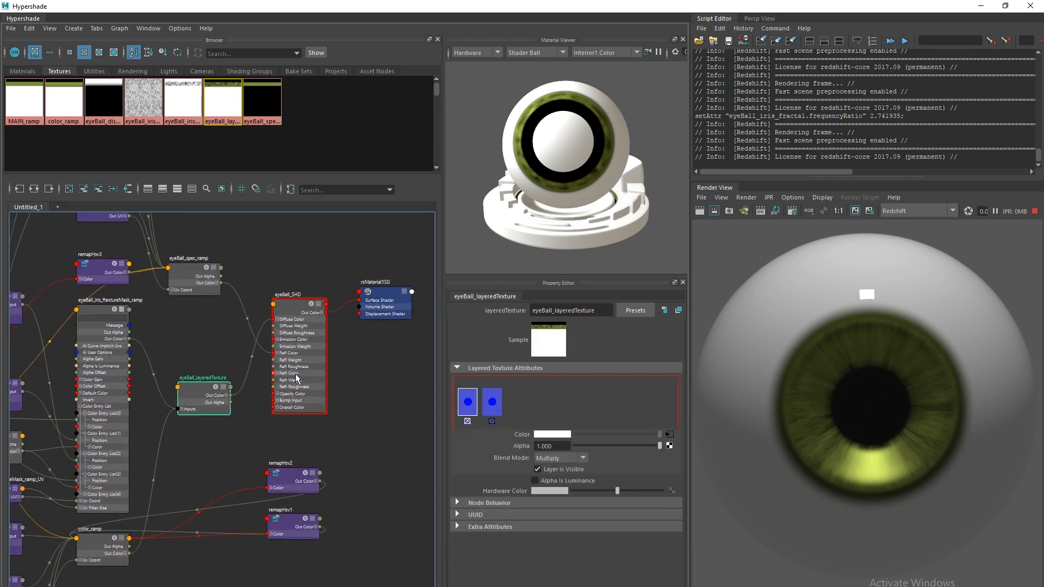
left_click_drag(295, 375, 295, 372)
right_click_drag(213, 399, 193, 399)
key("ctrl+s")
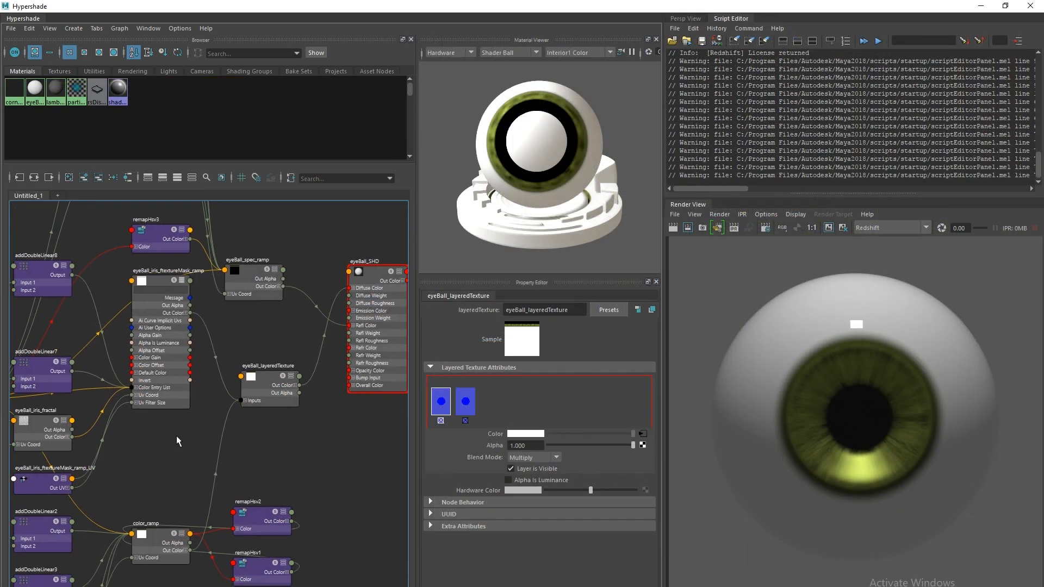
Examine how the iris texture mask ramp and color_ramp feed eyeBall_layeredTexture
scroll(180, 439, "up", 3)
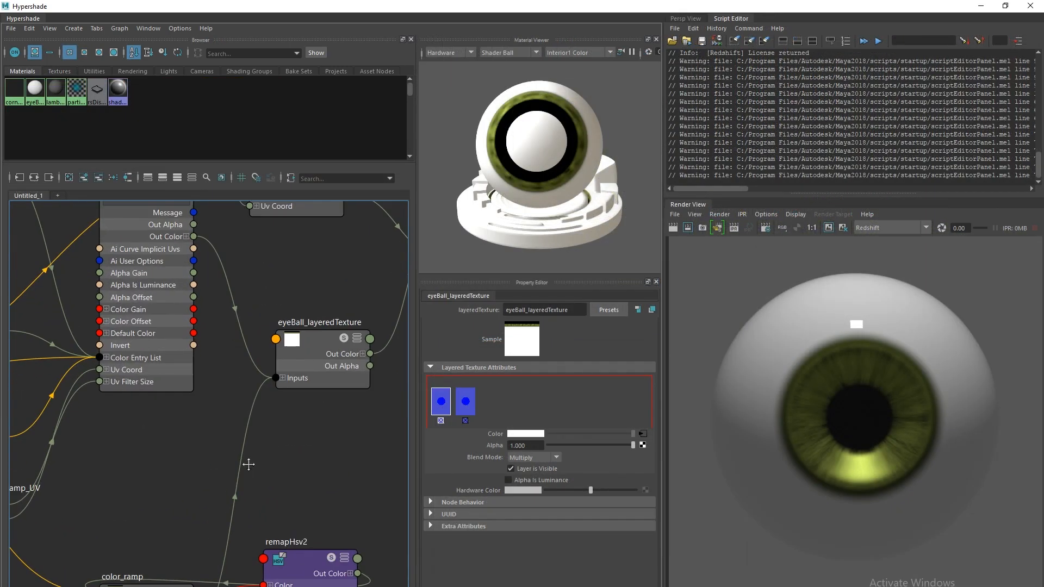
middle_click_drag(249, 465, 199, 467, "alt")
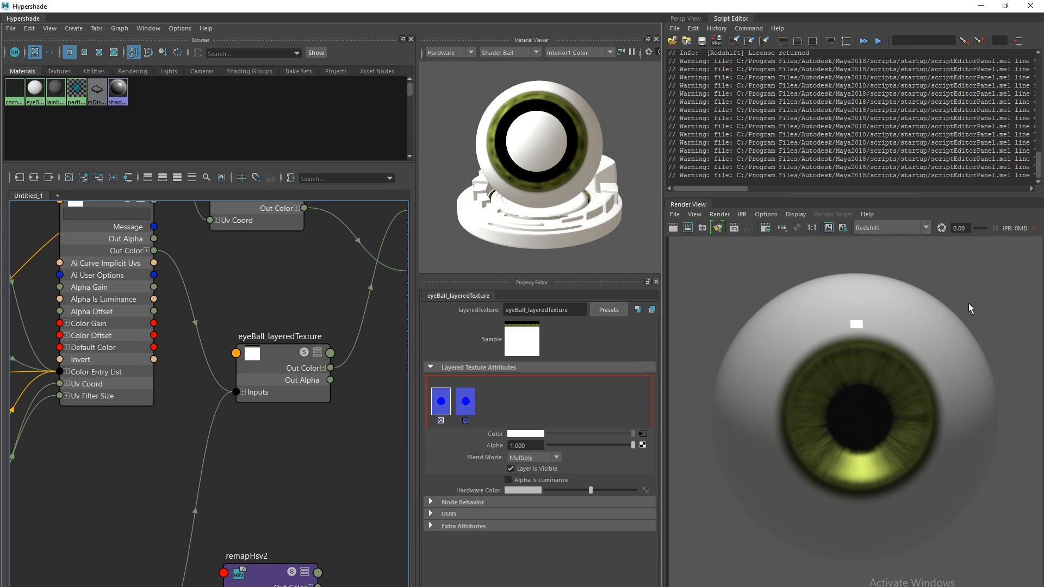
scroll(321, 436, "down", 4)
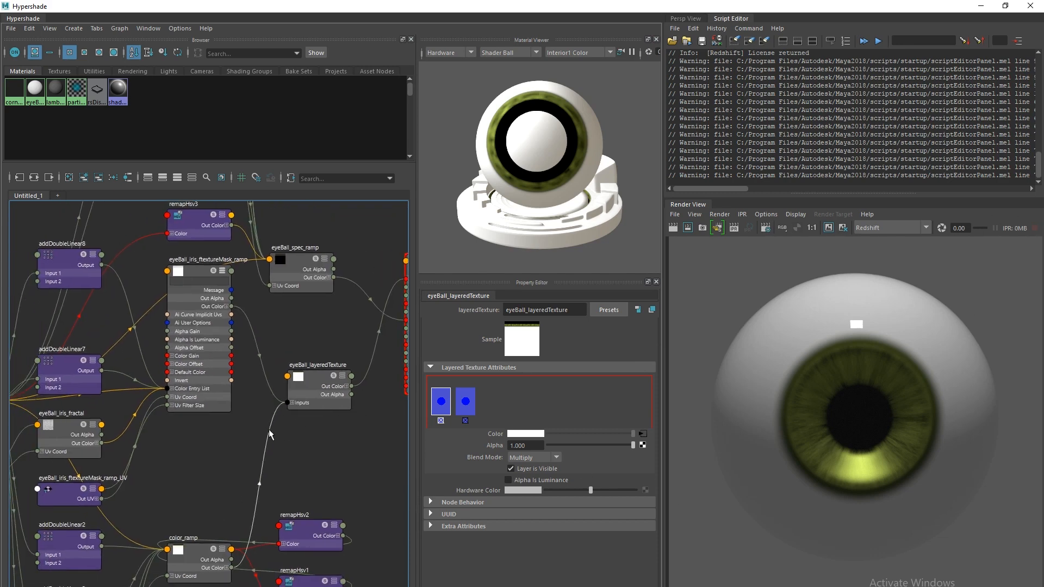
middle_click_drag(279, 402, 175, 409, "alt")
right_click_drag(174, 404, 198, 434, "alt")
middle_click_drag(198, 434, 196, 400, "alt")
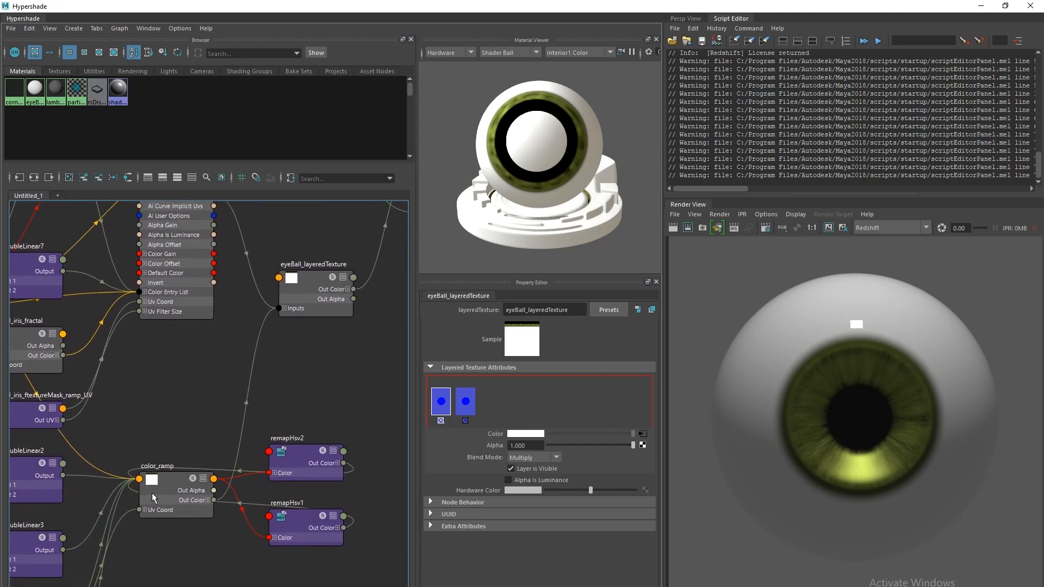
middle_click_drag(222, 345, 194, 471, "alt")
scroll(194, 471, "down", 1)
middle_click_drag(246, 494, 213, 451, "alt")
Rename the layered texture feeding the shader's Diffuse Color as eyeBall_diff_layeredTexture
left_click_drag(226, 382, 221, 371)
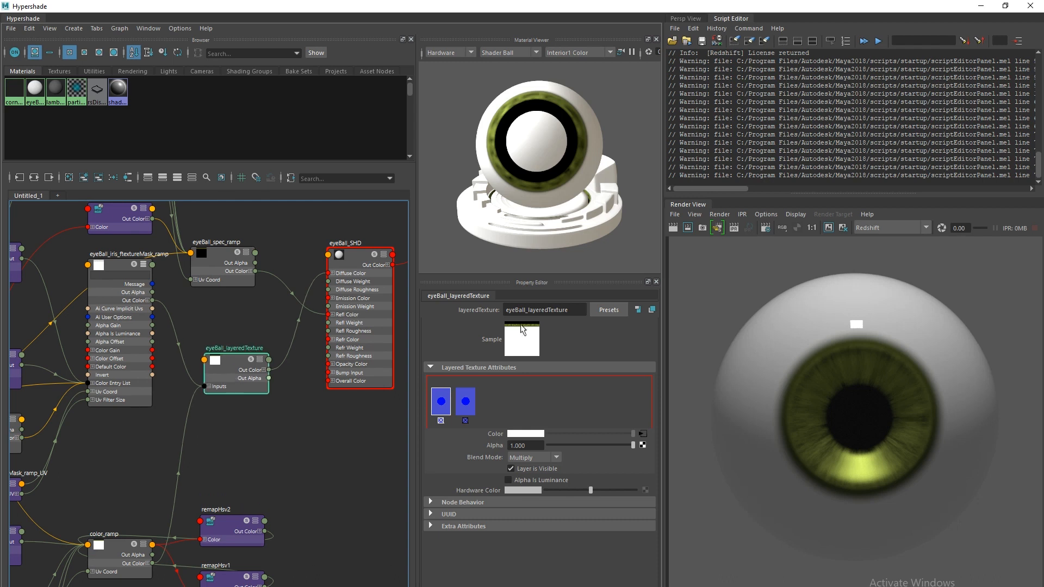
left_click(529, 310)
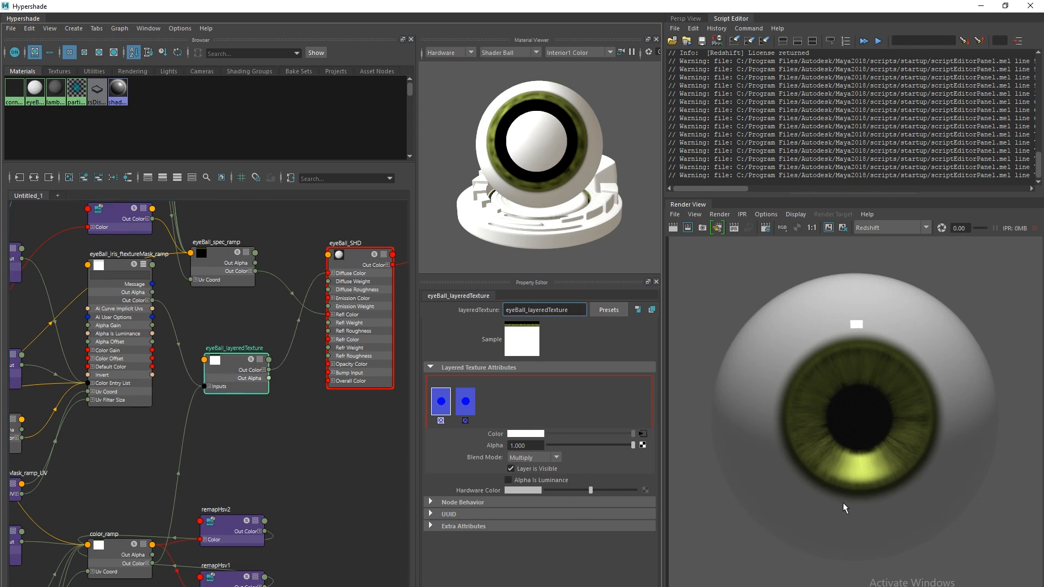
type("diff_")
key("Return")
Create a second Layered Texture node and name it eyeBall_spec_layeredTexture
scroll(235, 450, "down", 3)
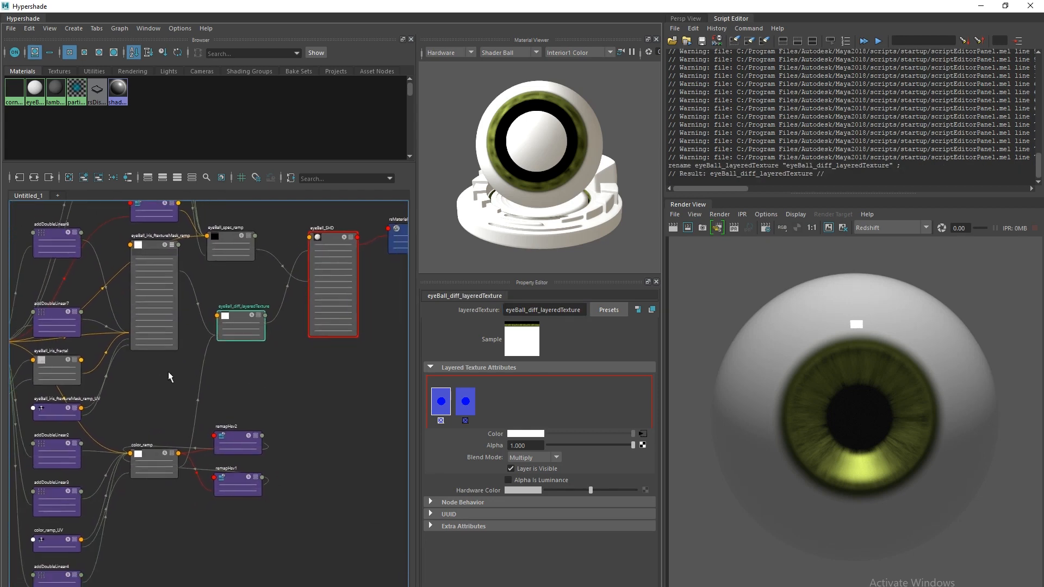
key("Tab")
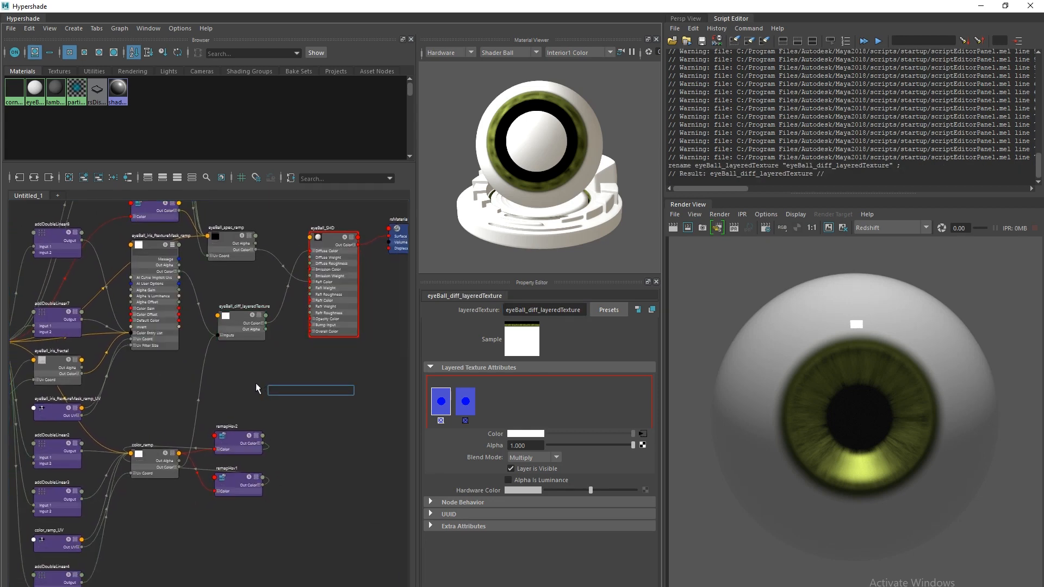
type("layer")
left_click(294, 409)
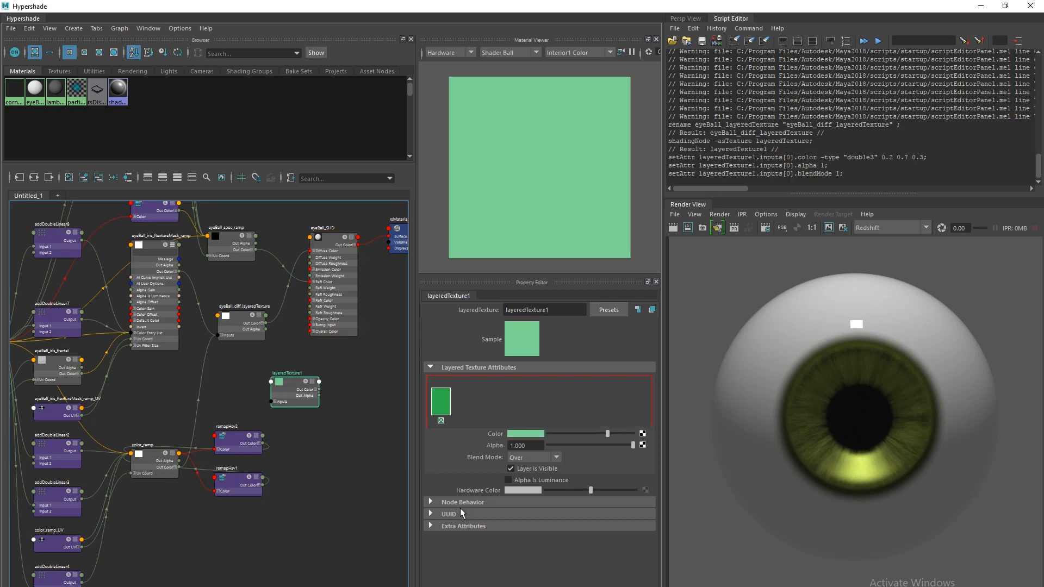
left_click(242, 318)
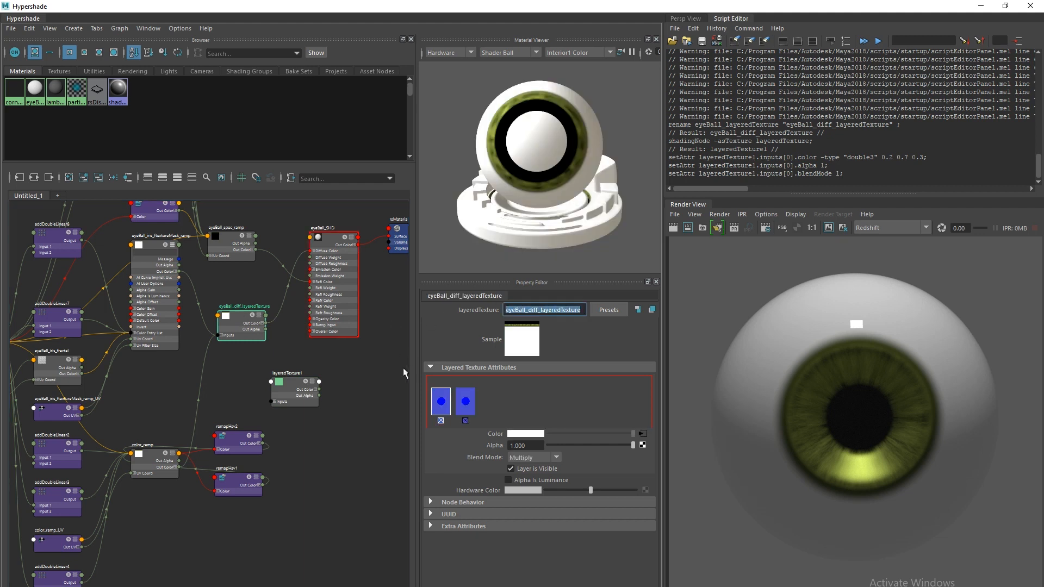
left_click(293, 382)
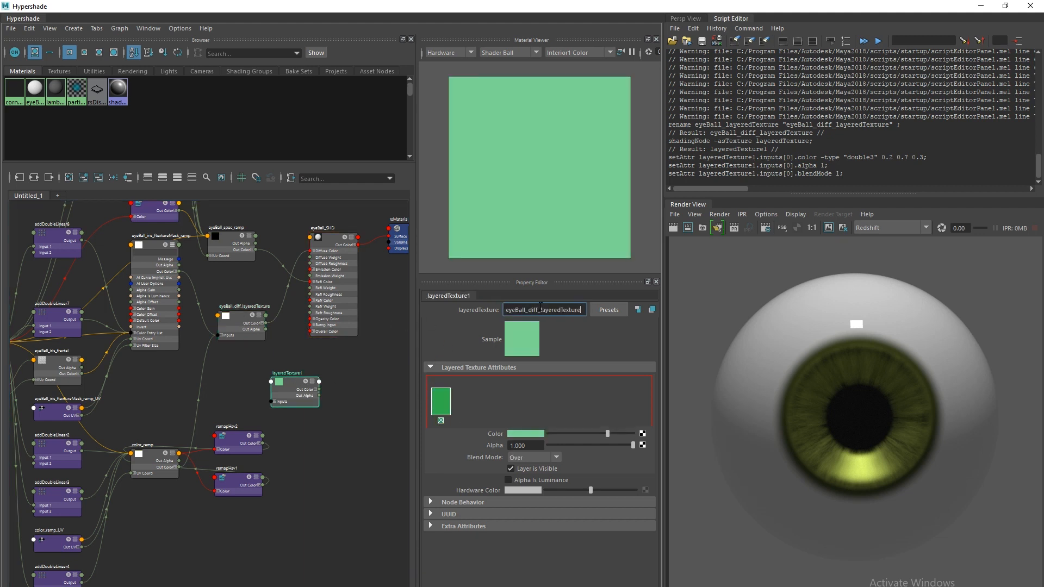
type("spec")
key("Return")
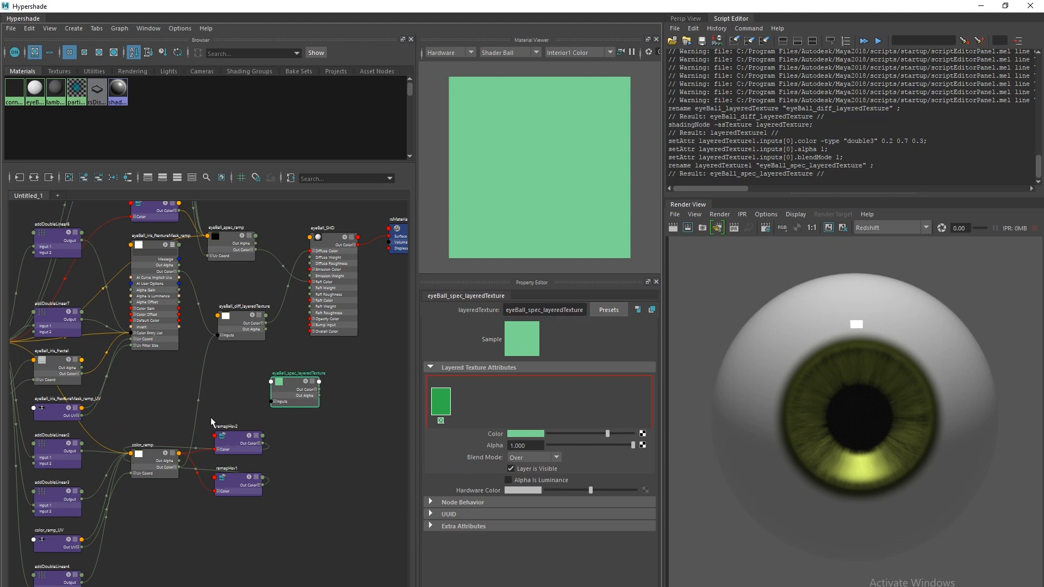
Place eyeBall_spec_layeredTexture below the diffuse layered texture and connect its Out Color to Refl Color of eyeBall_SHD
left_click_drag(287, 393, 308, 290)
scroll(340, 386, "up", 1)
left_click(336, 304)
middle_click_drag(305, 414, 332, 484, "alt")
middle_click_drag(267, 407, 163, 433, "alt")
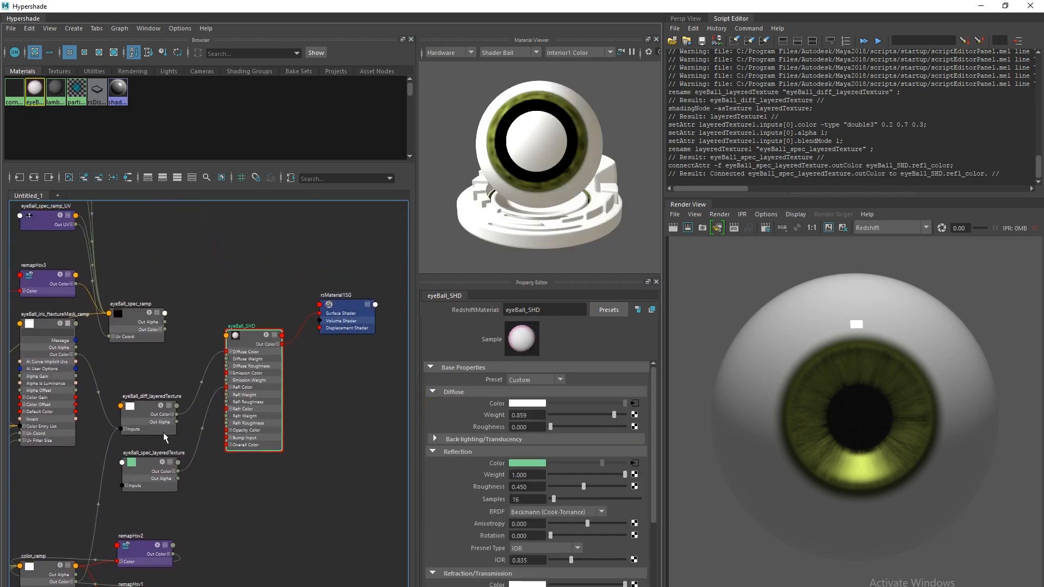
Move the eyeBall_SHD and rsMaterial1SG nodes farther from the layered textures to make room in the graph
scroll(164, 437, "down", 1)
left_click_drag(214, 352, 306, 444)
left_click_drag(233, 424, 338, 443)
scroll(261, 472, "up", 3)
middle_click_drag(261, 473, 205, 483, "alt")
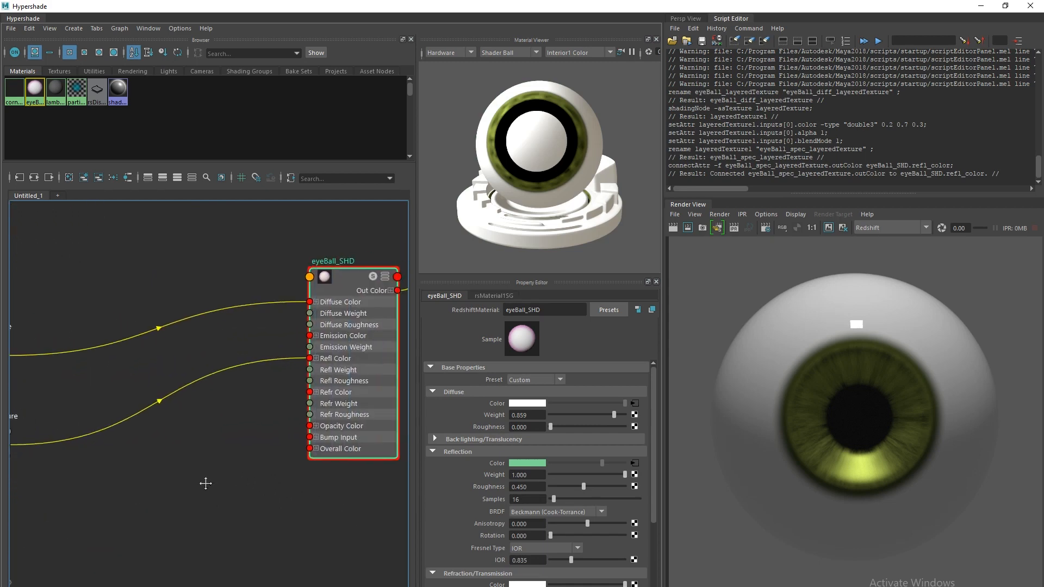
scroll(206, 484, "down", 3)
scroll(203, 464, "up", 1)
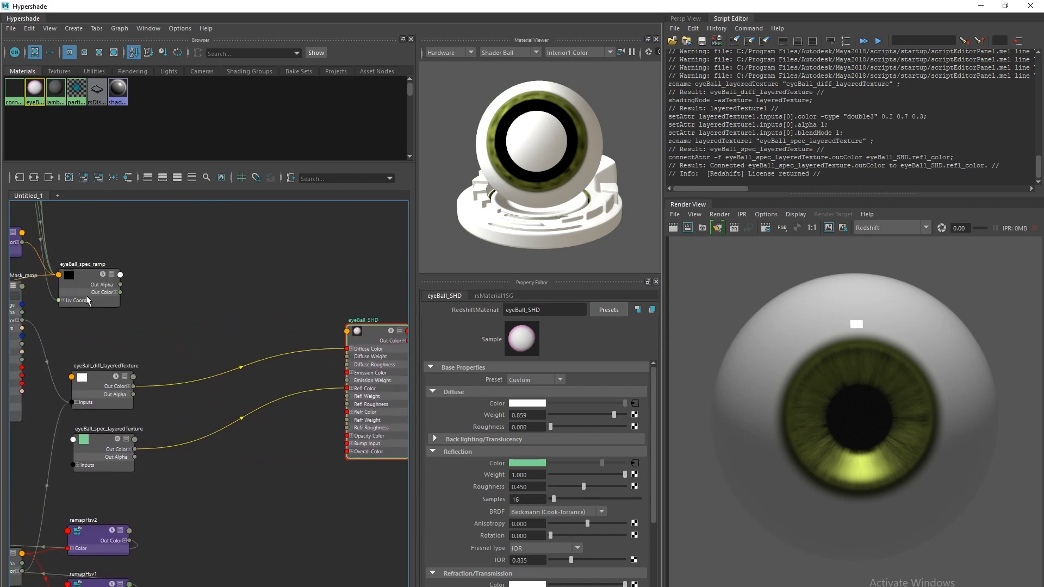
Move eyeBall_spec_ramp away from the mask ramp, then select eyeBall_iris_ftextureMask_ramp and nudge its node
left_click_drag(87, 300, 124, 306)
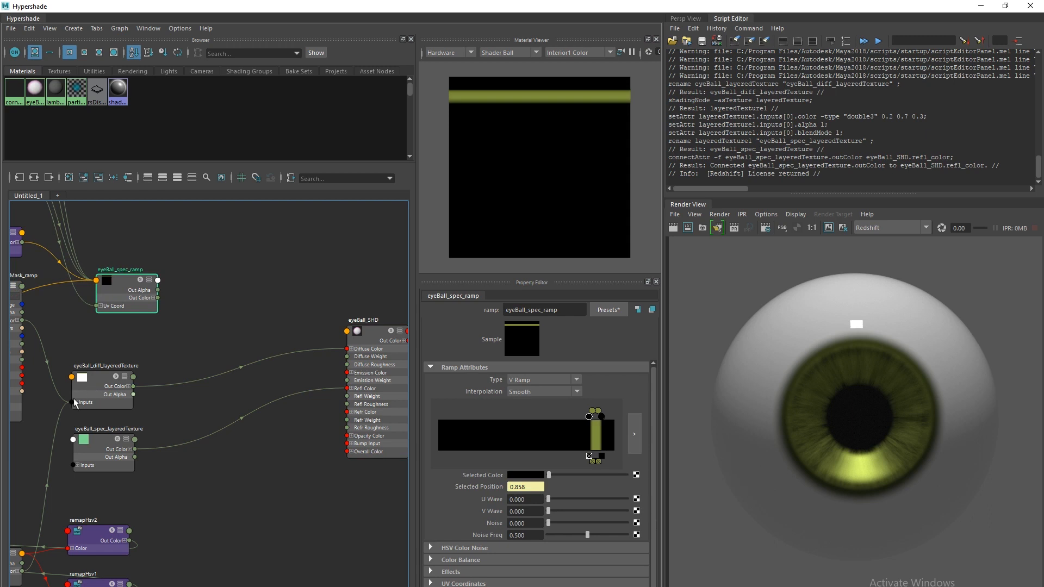
middle_click_drag(82, 438, 263, 455, "alt")
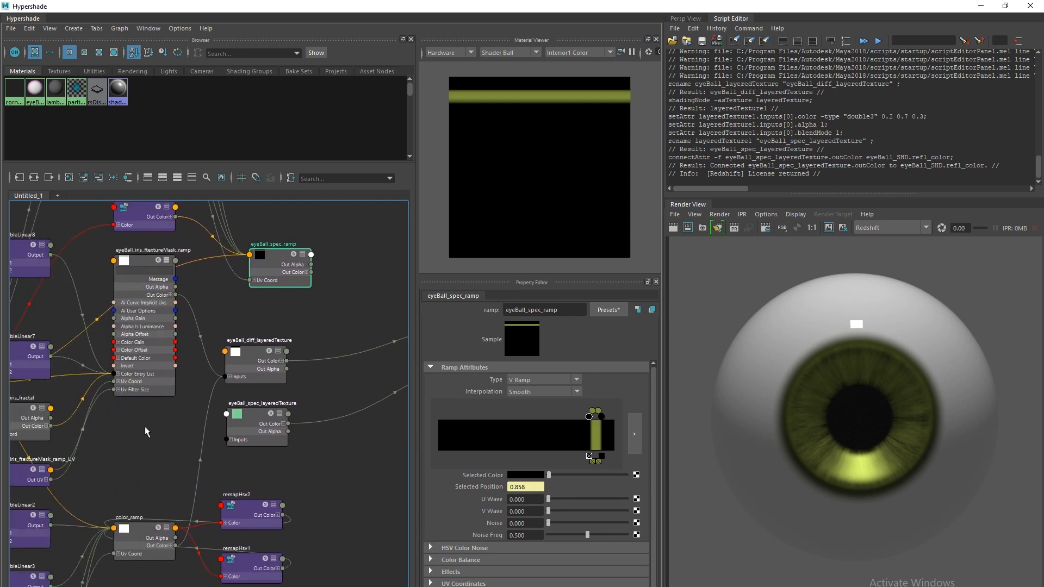
middle_click_drag(225, 425, 121, 433, "alt")
scroll(108, 438, "down", 2)
left_click_drag(53, 314, 57, 319)
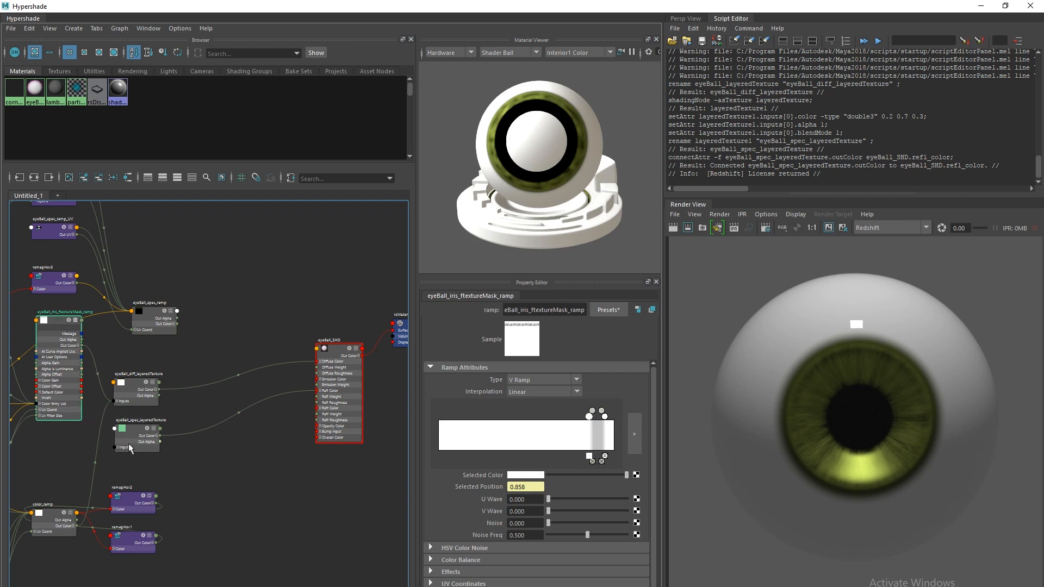
Move eyeBall_spec_layeredTexture between eyeBall_spec_ramp and eyeBall_SHD, and replace its default green layer with eyeBall_spec_ramp
left_click_drag(131, 448, 240, 339)
left_click(153, 331)
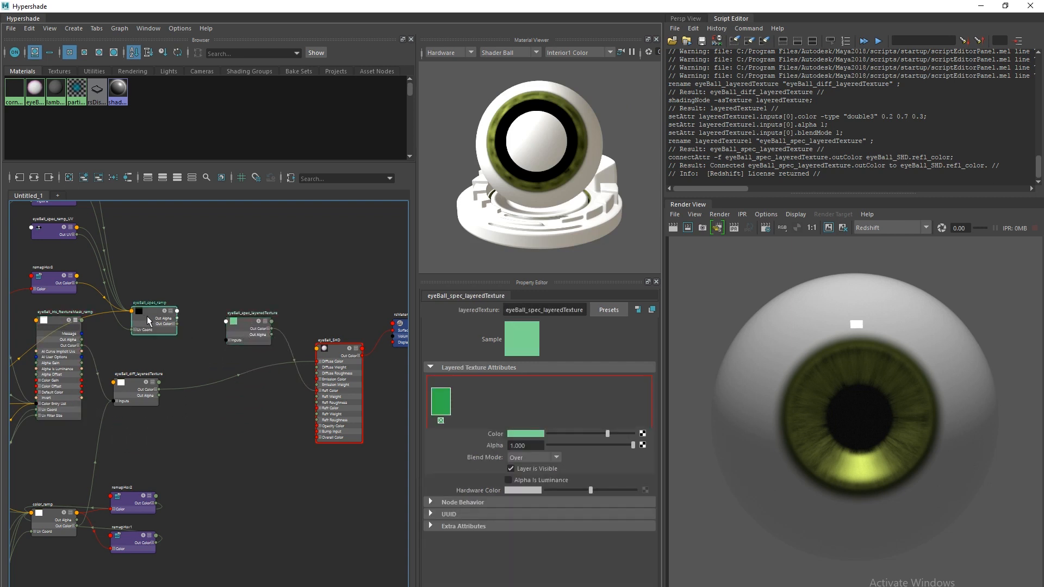
left_click(252, 334)
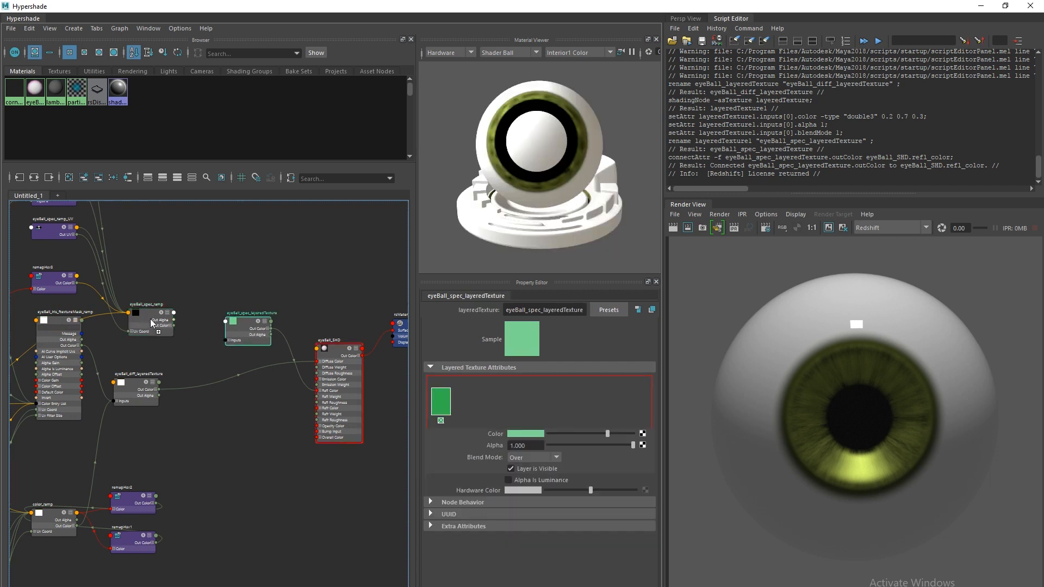
middle_click_drag(153, 326, 466, 401)
left_click(441, 420)
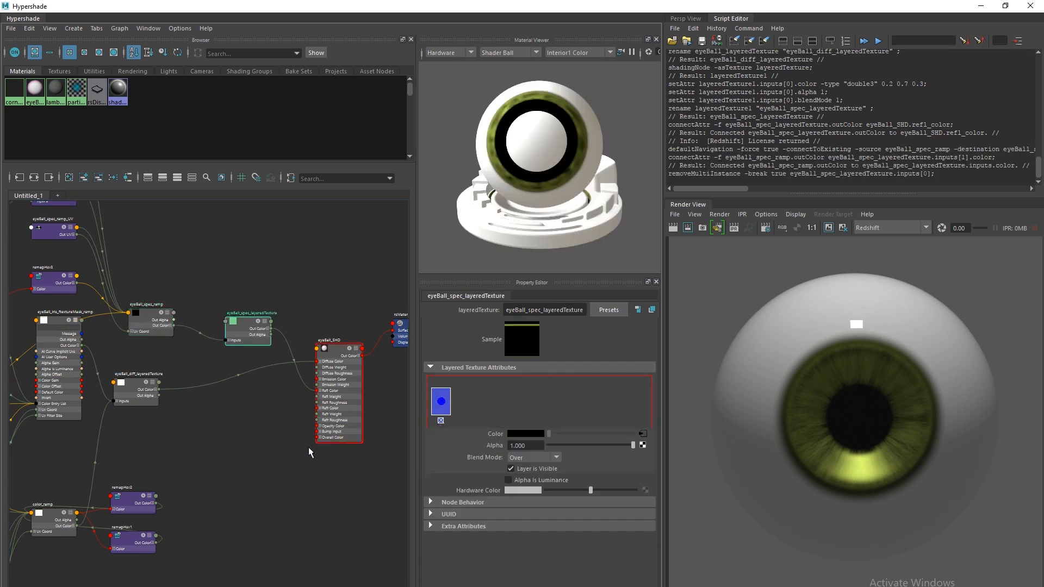
Add eyeBall_iris_ftextureMask_ramp as the front layer of eyeBall_spec_layeredTexture and set its blend mode to Multiply
left_click(58, 326)
left_click(243, 331)
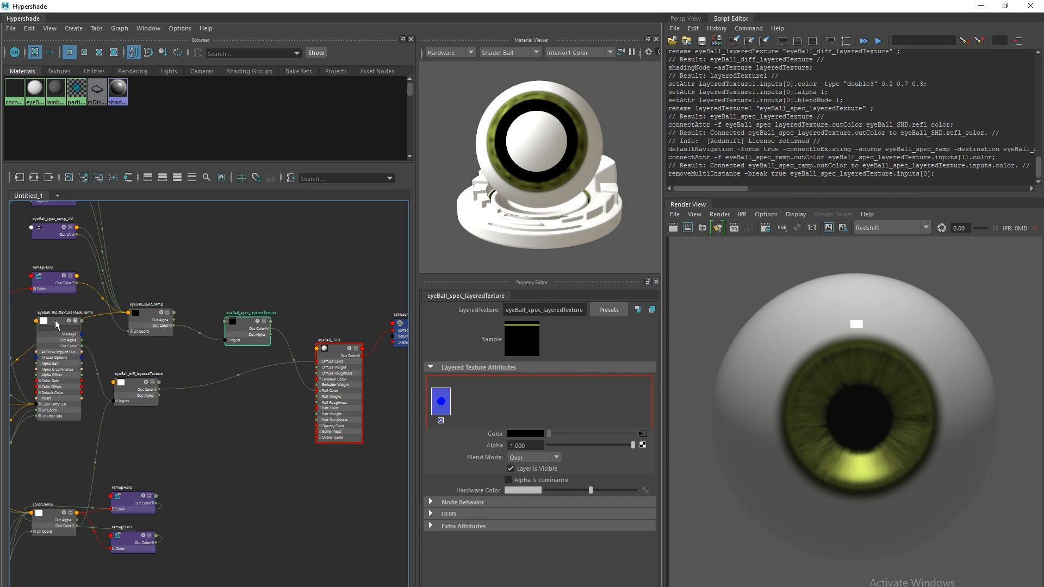
middle_click_drag(58, 326, 427, 406)
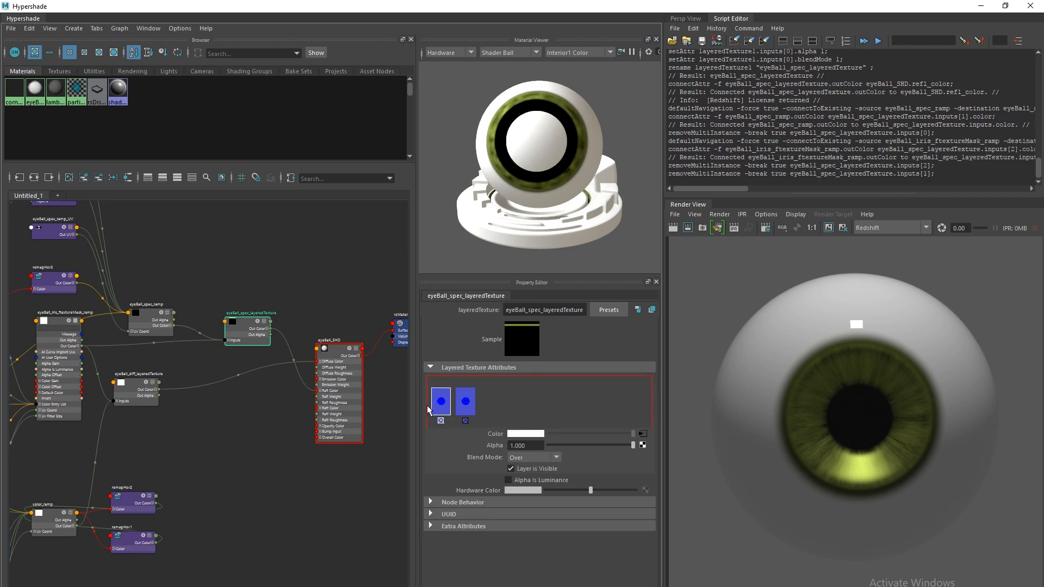
left_click(522, 458)
left_click(518, 535)
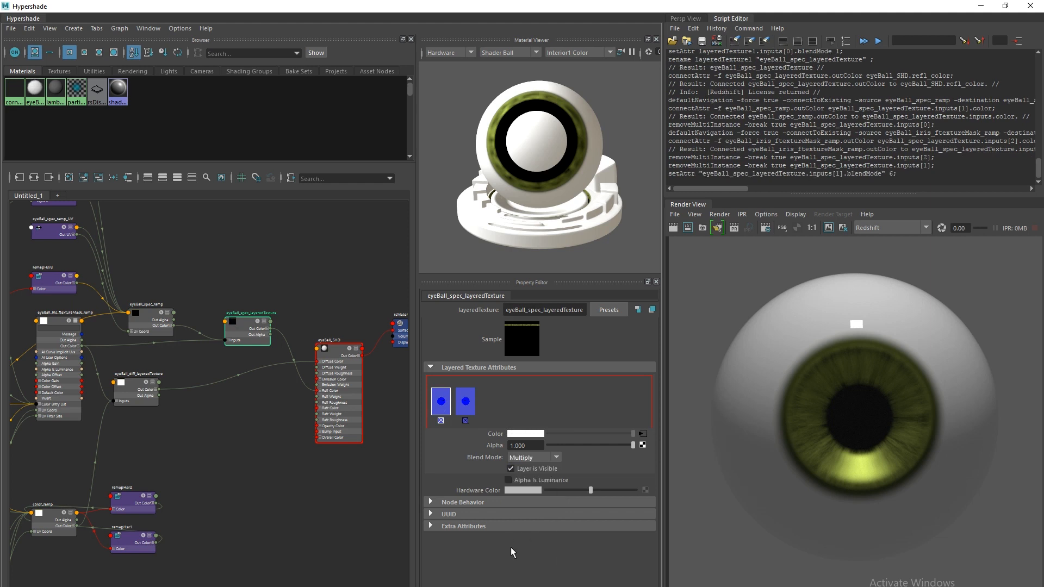
Start the Redshift IPR render and lower the mask layer's alpha in eyeBall_spec_layeredTexture to about 0.444
left_click_drag(232, 336, 229, 338)
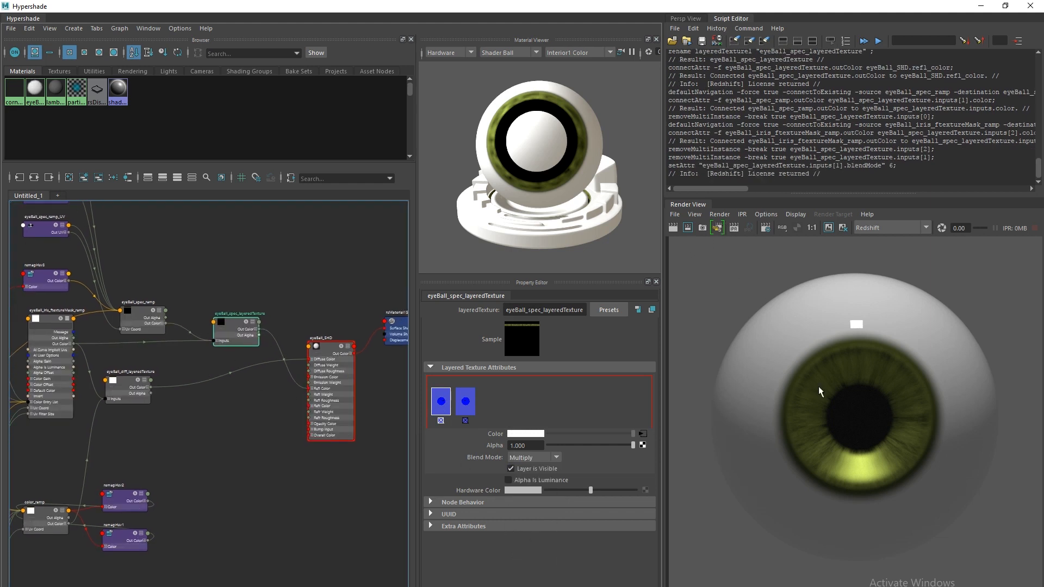
left_click(735, 228)
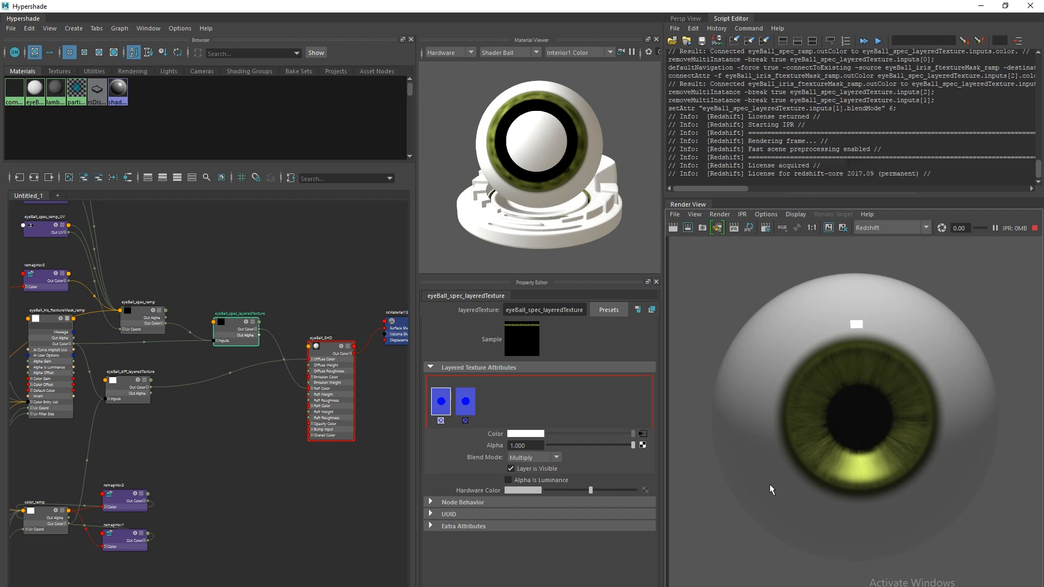
scroll(837, 489, "up", 5)
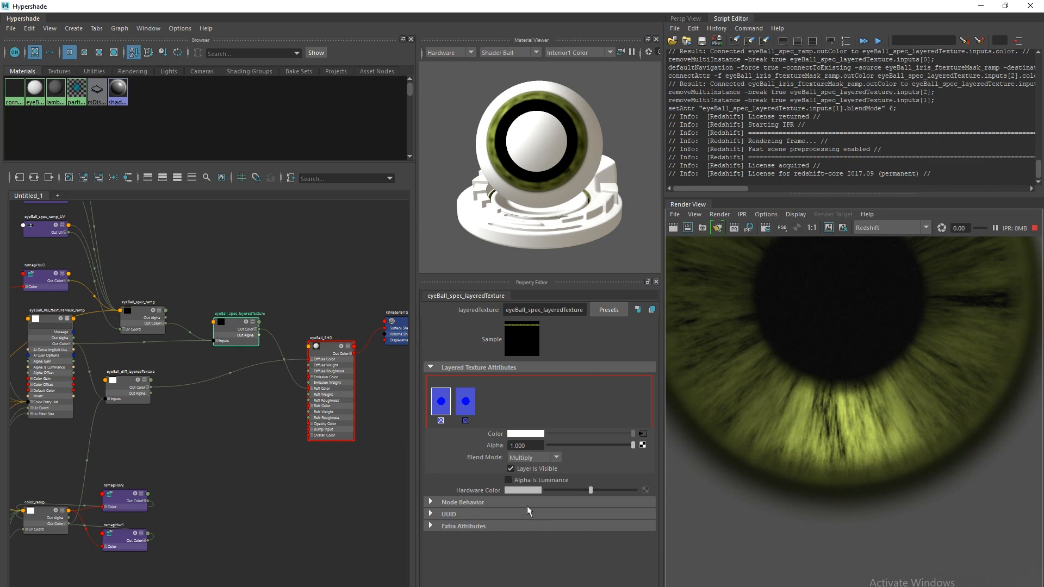
left_click_drag(633, 446, 586, 445)
scroll(758, 439, "down", 5)
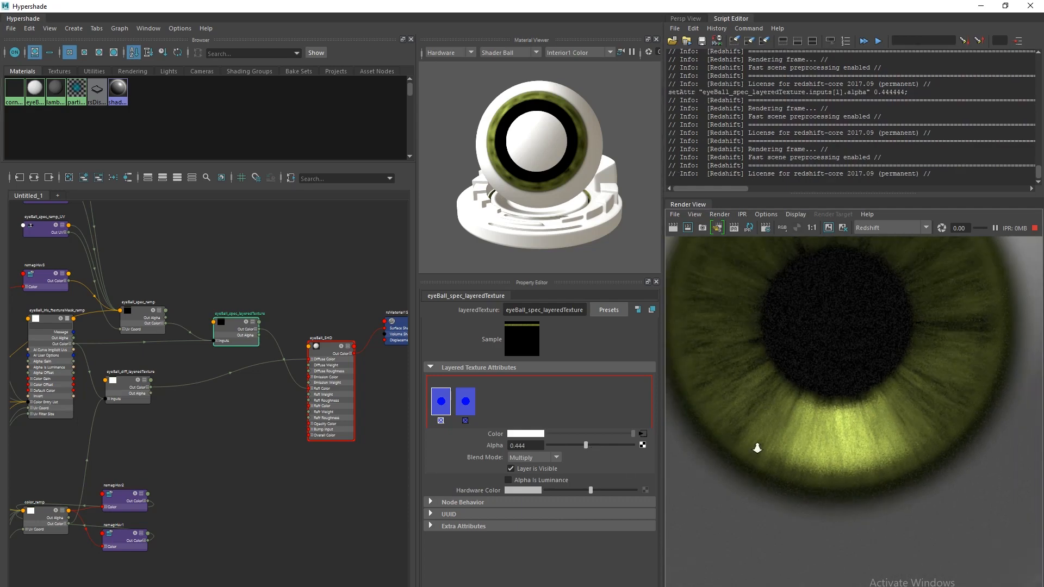
scroll(708, 446, "down", 3)
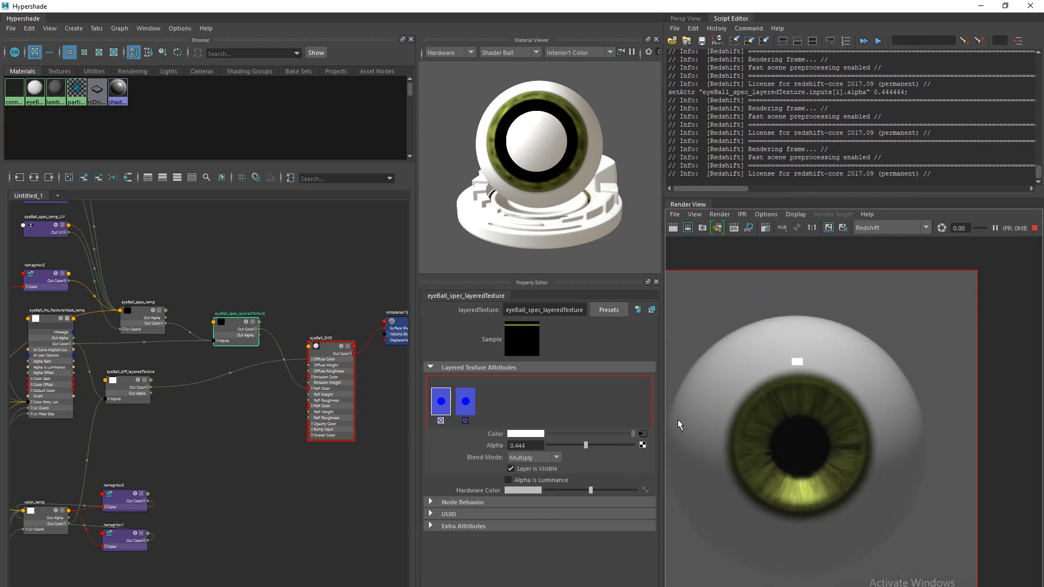
Move eyeBall_diff_layeredTexture closer to eyeBall_SHD and set its Multiply mask layer's alpha to about 0.954
right_click_drag(248, 466, 329, 501, "alt")
right_click_drag(329, 501, 188, 467, "alt")
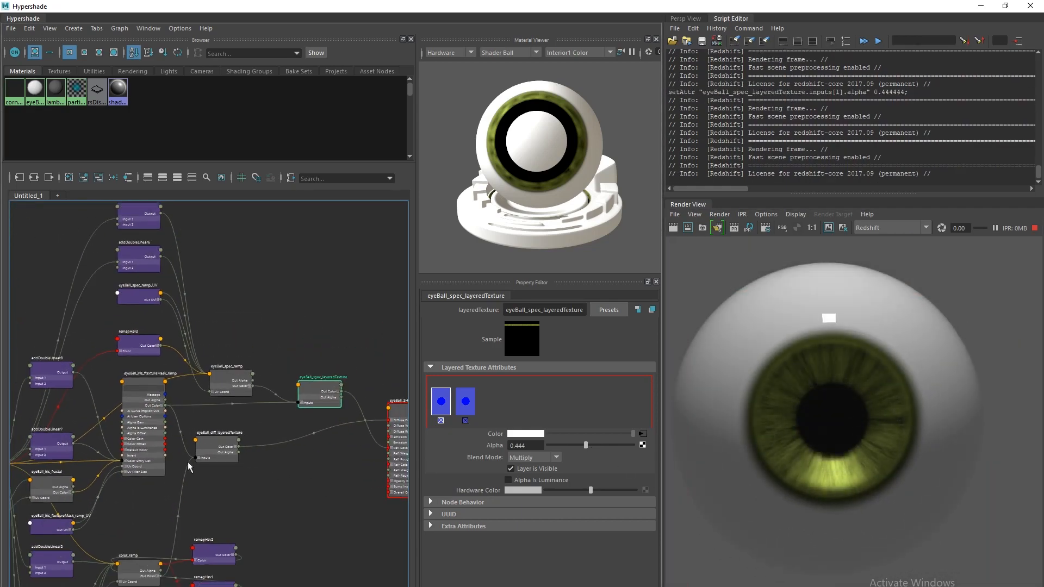
middle_click_drag(189, 467, 189, 416, "alt")
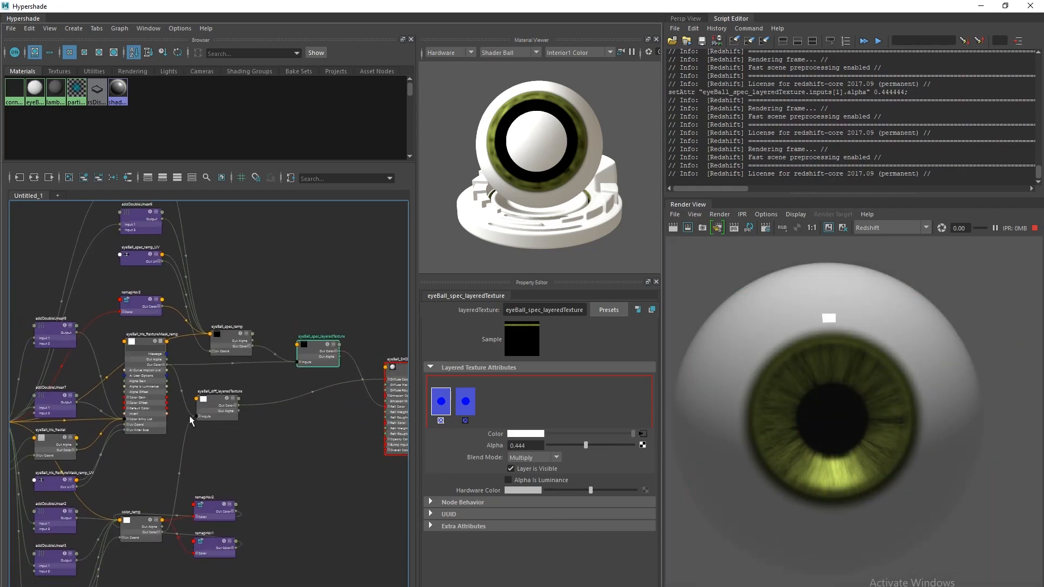
left_click_drag(213, 414, 296, 427)
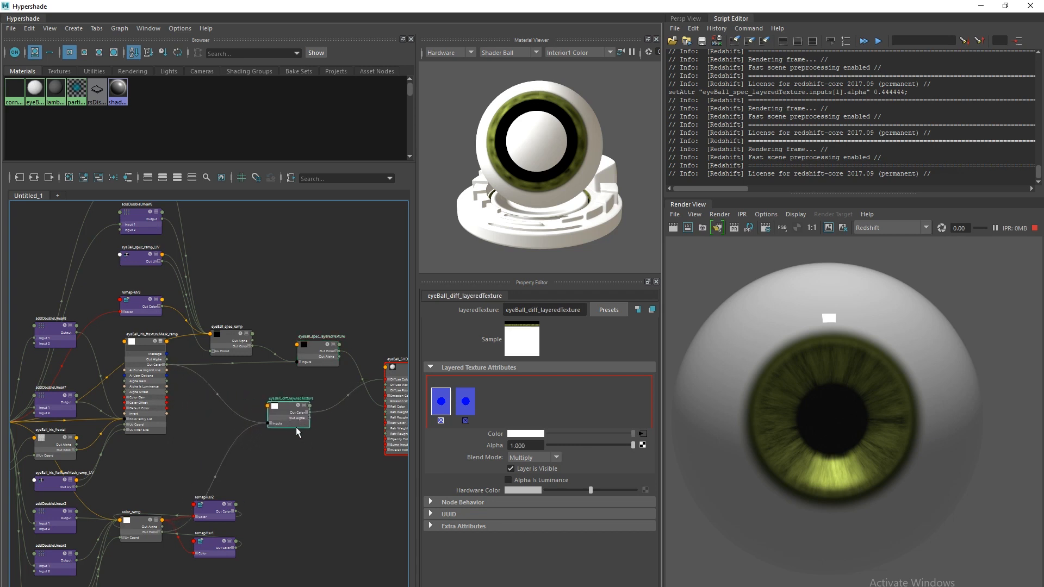
middle_click_drag(296, 426, 207, 401, "alt")
left_click_drag(633, 445, 607, 444)
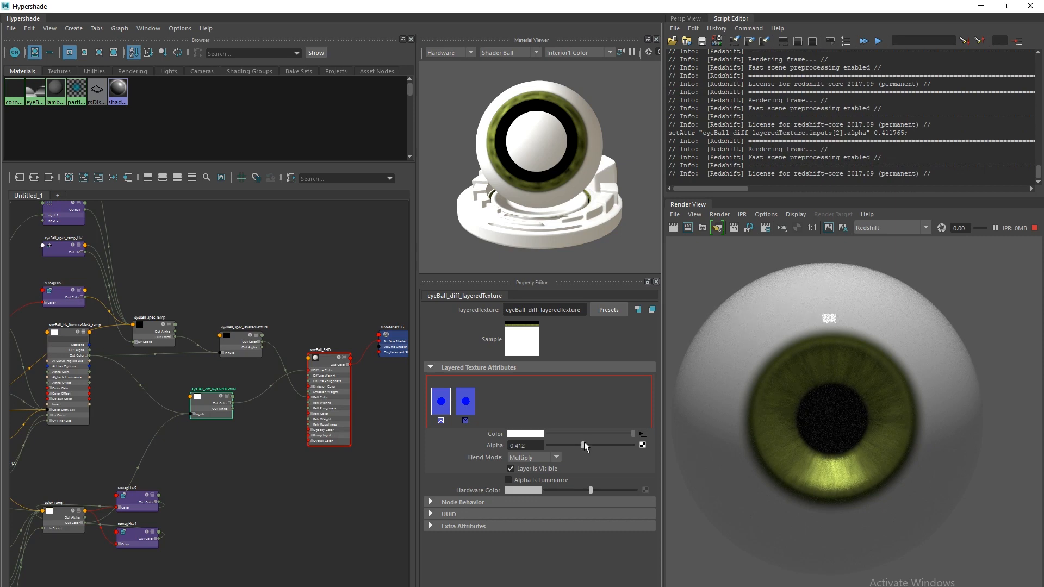
left_click_drag(607, 445, 626, 446)
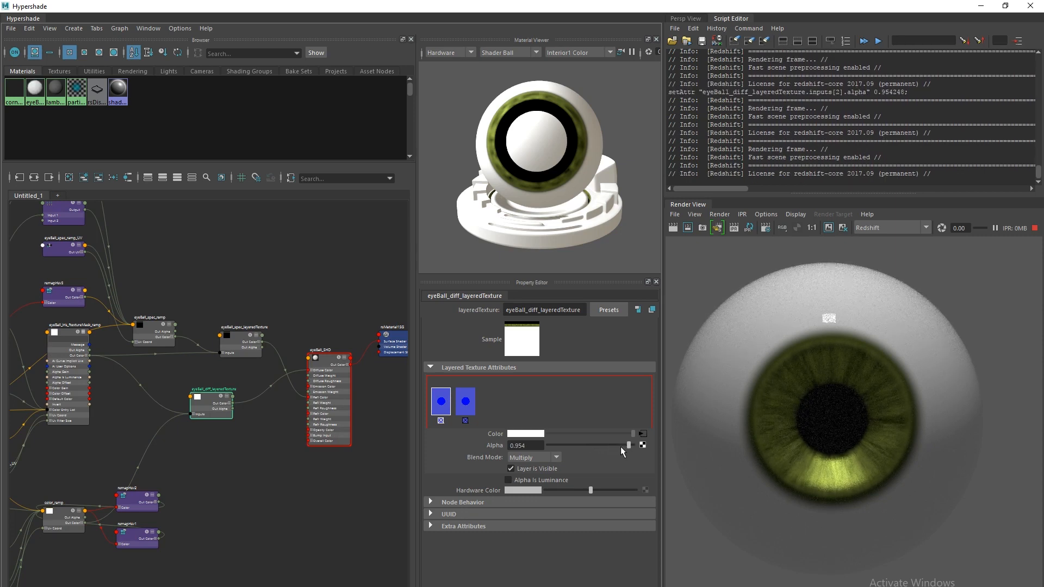
Examine the iris detail in the render and shift eyeBall_diff_layeredTexture under eyeBall_spec_layeredTexture in the graph
right_click_drag(774, 474, 824, 530, "alt")
middle_click_drag(825, 531, 822, 546, "alt")
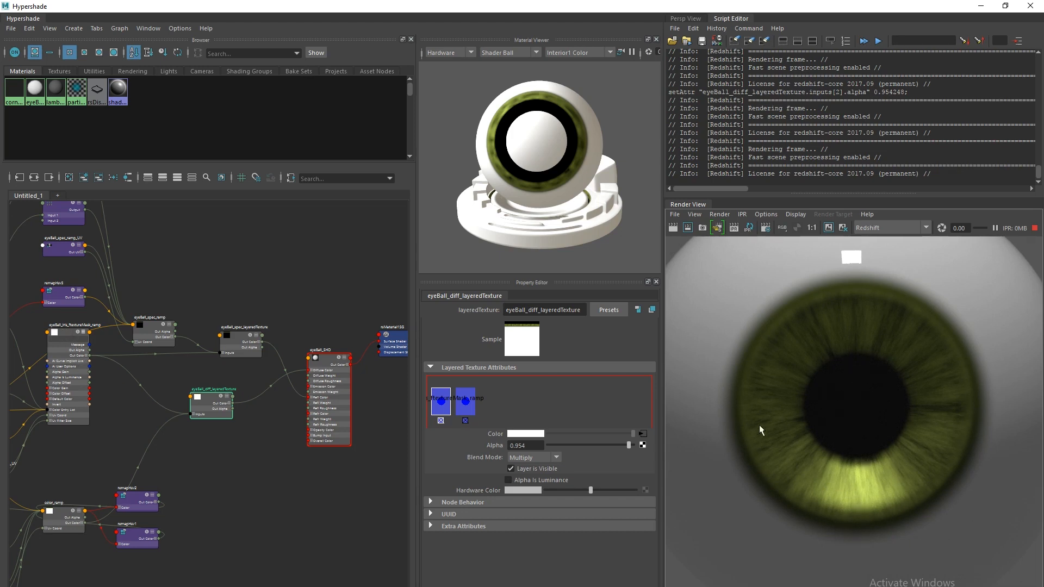
right_click_drag(761, 477, 716, 496, "alt")
middle_click_drag(716, 496, 724, 467, "alt")
right_click_drag(740, 474, 743, 510, "alt")
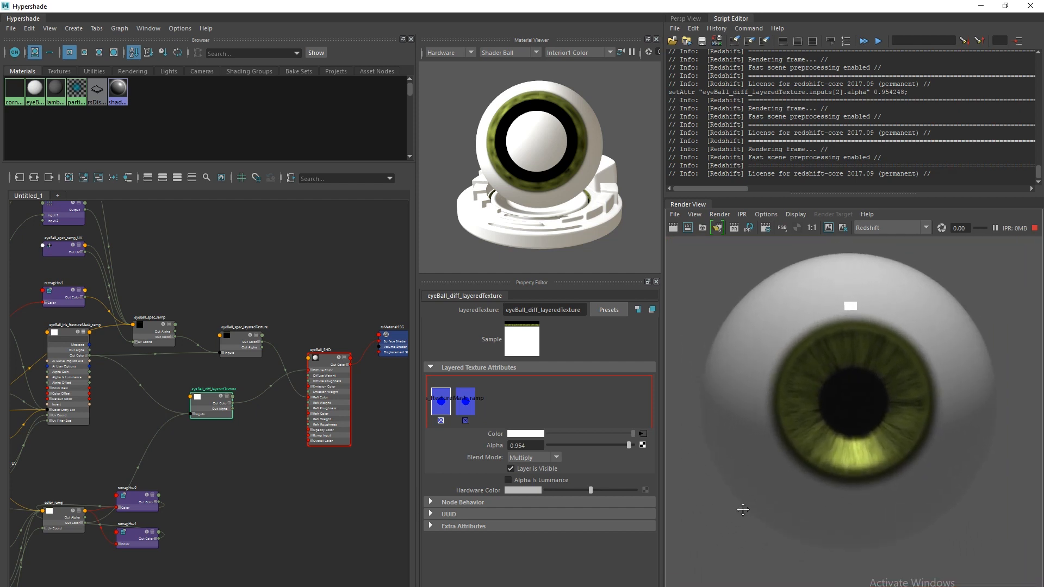
left_click_drag(213, 410, 236, 414)
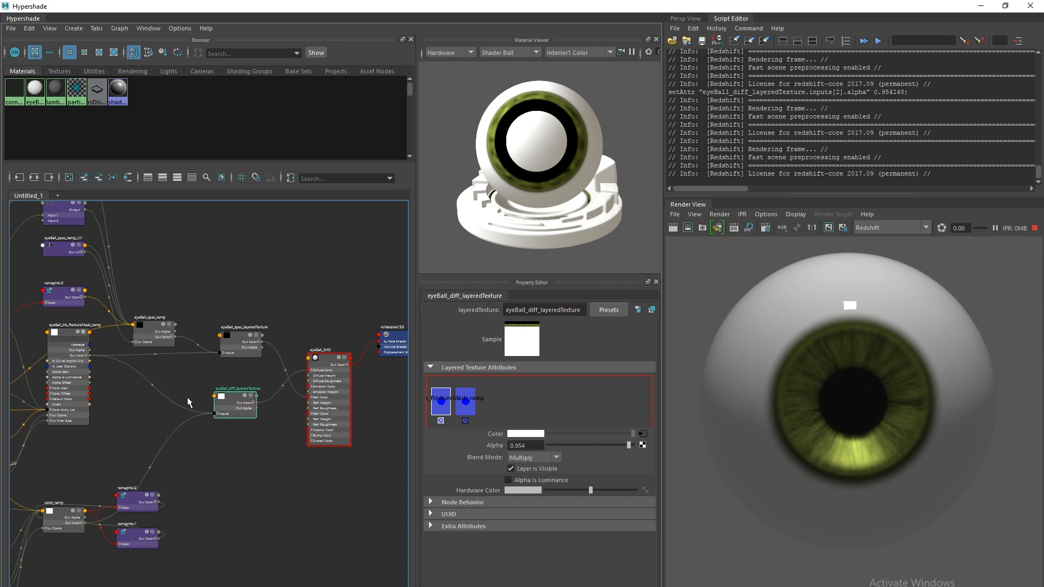
scroll(772, 438, "up", 5)
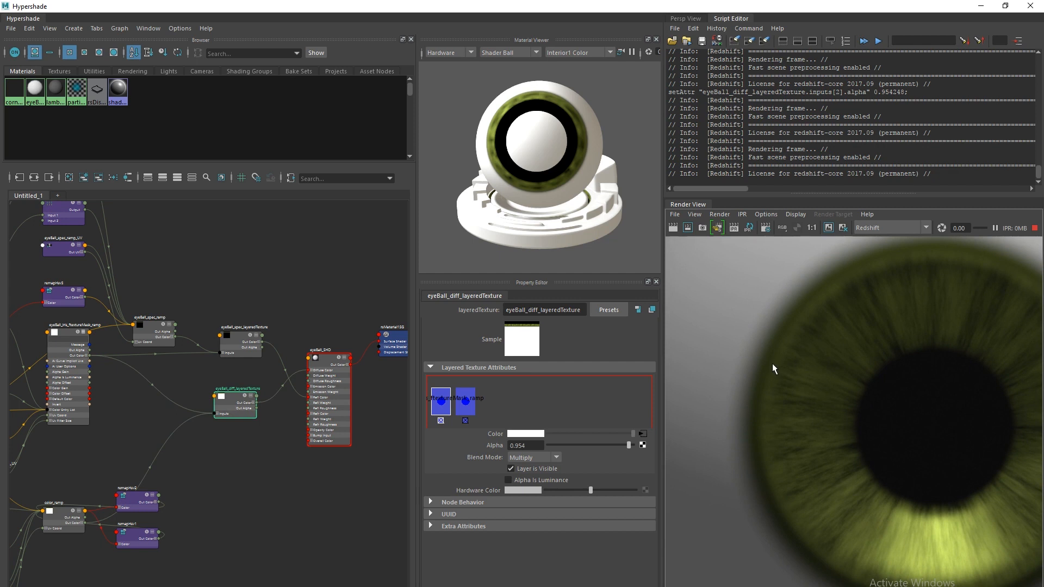
Move the MAIN_ramp node farther away from the utility nodes it feeds
middle_click_drag(183, 461, 413, 469, "alt")
middle_click_drag(143, 479, 162, 423, "alt")
left_click_drag(148, 374, 47, 375)
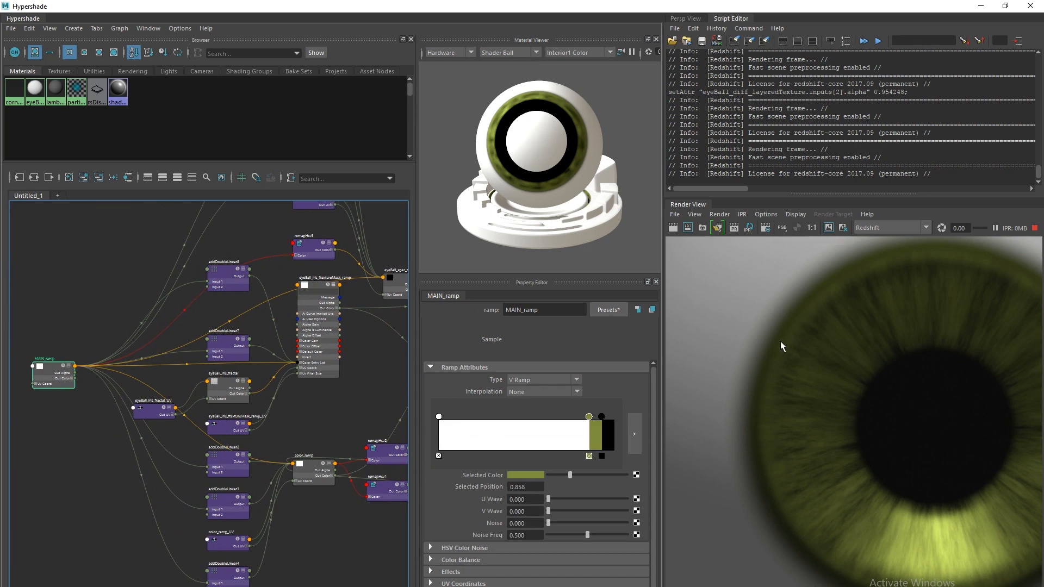
Place color_ramp and MAIN_ramp side by side ahead of the utility nodes and show both nodes' full attribute lists
middle_click_drag(107, 448, 142, 454, "alt")
right_click_drag(143, 454, 250, 479, "alt")
middle_click_drag(200, 456, 72, 422, "alt")
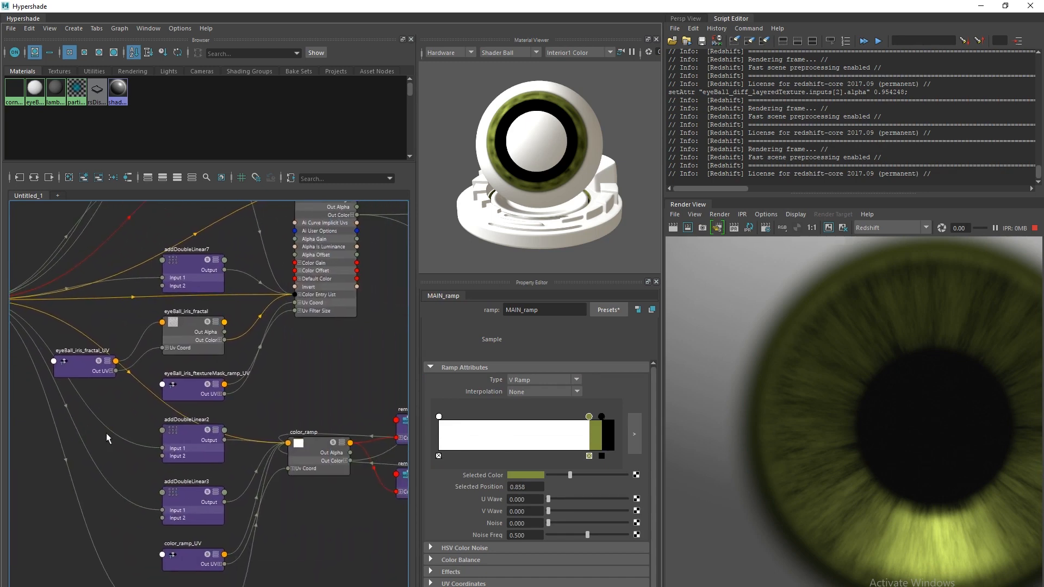
left_click(312, 450)
left_click_drag(312, 450, 321, 466)
middle_click_drag(212, 440, 272, 435, "alt")
right_click_drag(272, 435, 138, 440, "alt")
right_click_drag(234, 437, 334, 446, "alt")
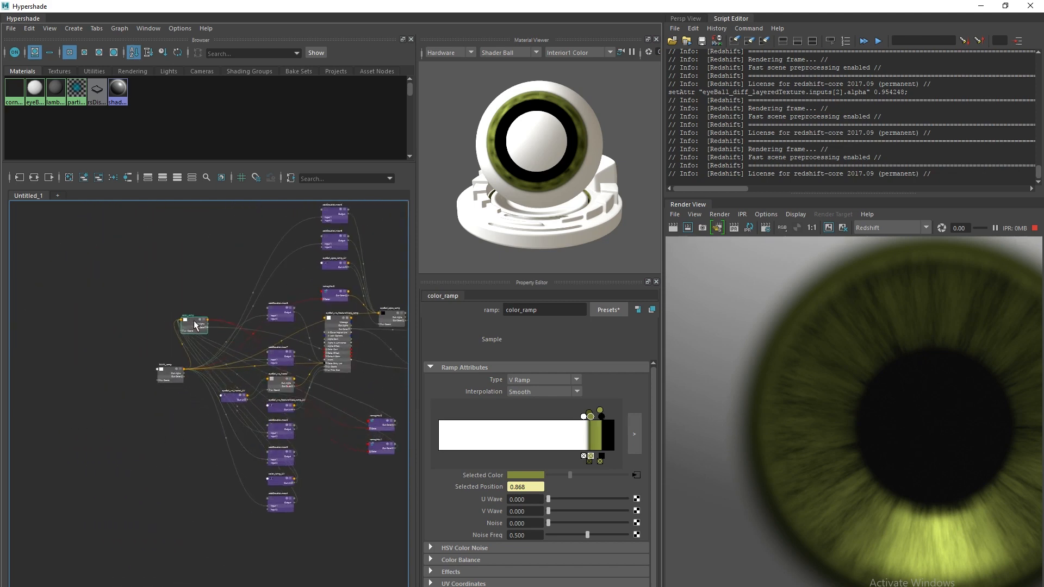
left_click_drag(194, 321, 199, 315)
left_click_drag(163, 374, 136, 311)
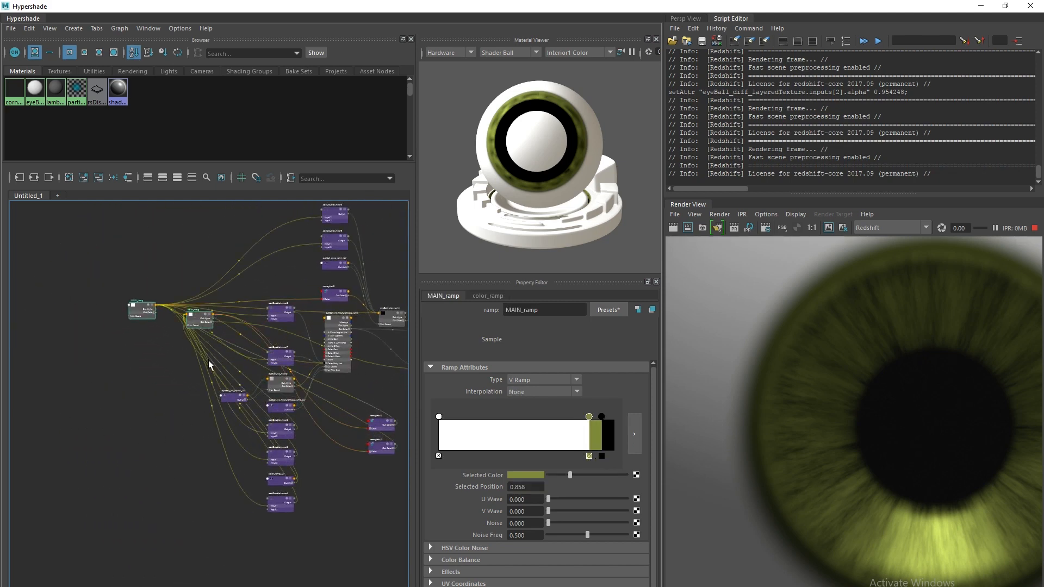
key("3")
Move color_ramp back between its addDoubleLinear utility nodes and the remapHsv nodes
right_click_drag(132, 366, 223, 474, "alt")
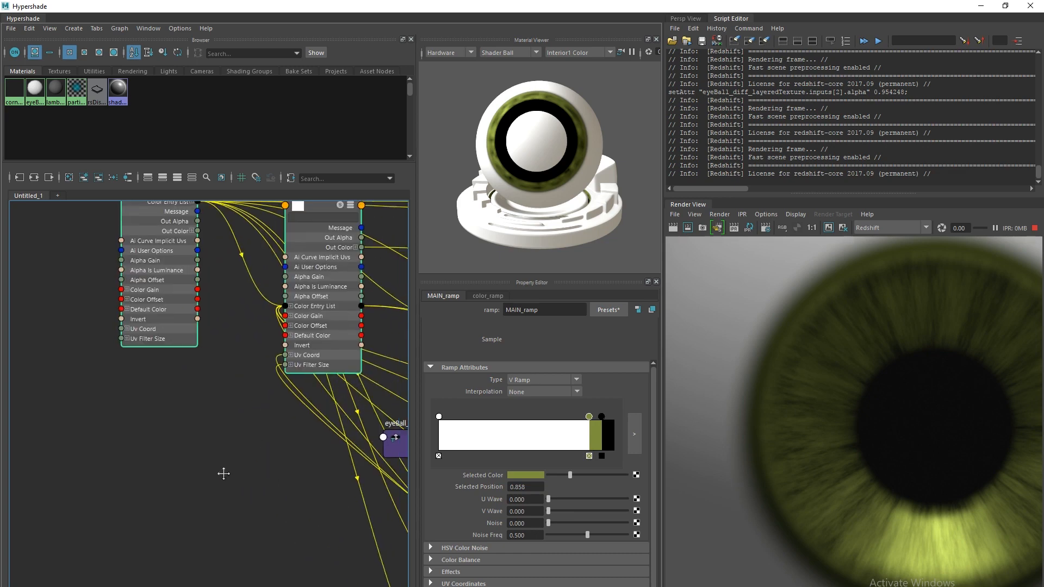
middle_click_drag(223, 474, 223, 514, "alt")
left_click_drag(146, 270, 106, 276)
left_click(146, 235)
right_click_drag(233, 416, 50, 367, "alt")
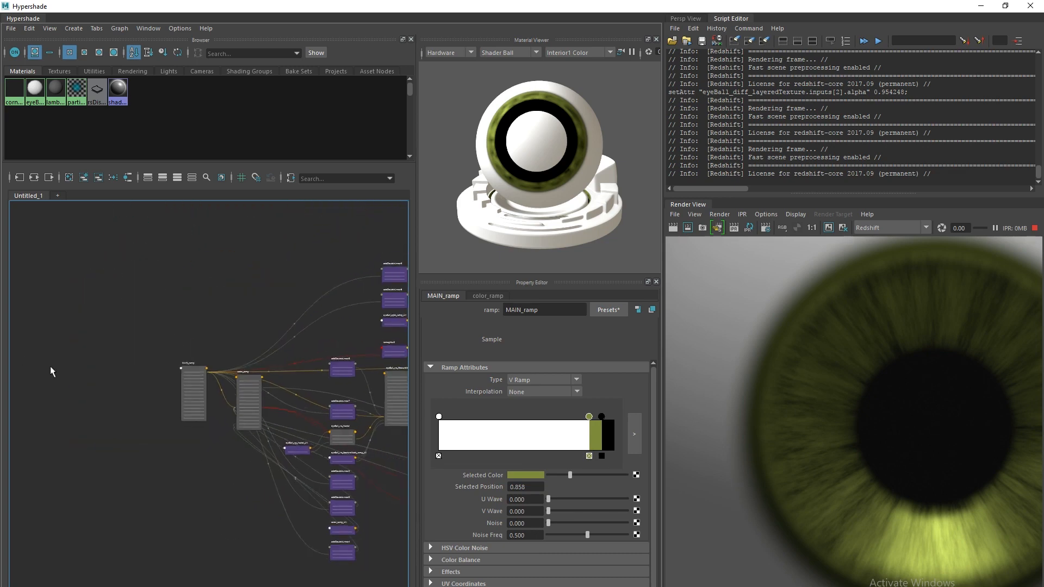
middle_click_drag(245, 397, 186, 356, "alt")
left_click_drag(187, 336, 331, 426)
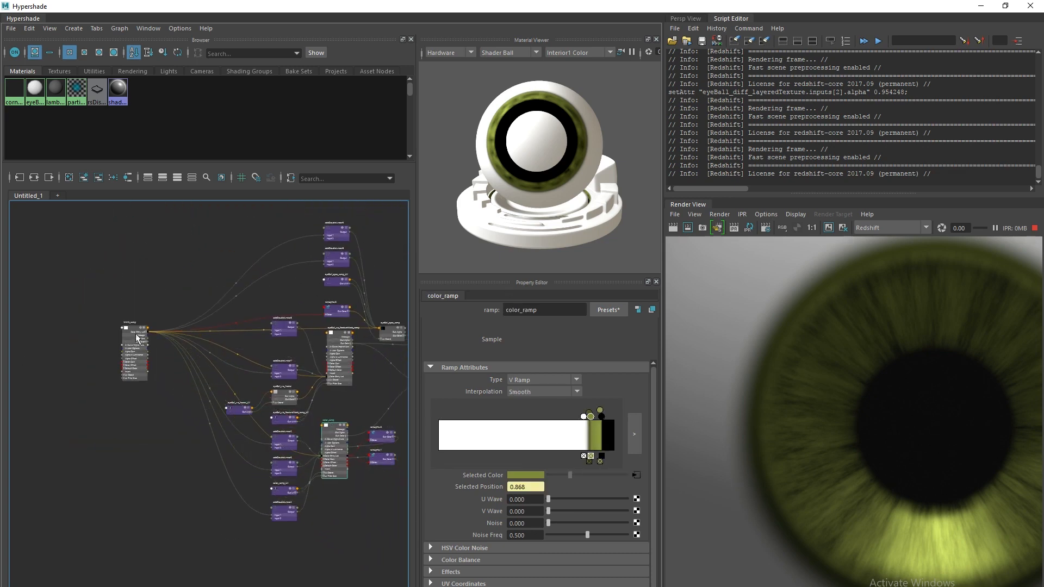
Move MAIN_ramp closer to eyeBall_iris_fractal_UV and lower color_ramp slightly in the graph
left_click_drag(135, 334, 171, 411)
right_click_drag(291, 496, 354, 531, "alt")
middle_click_drag(286, 486, 237, 475, "alt")
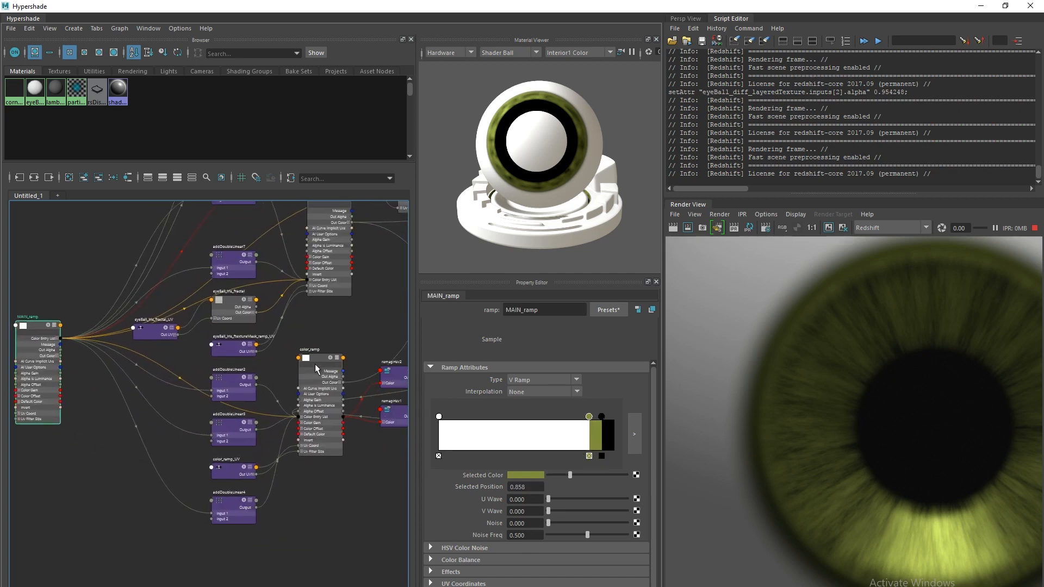
left_click_drag(316, 369, 315, 401)
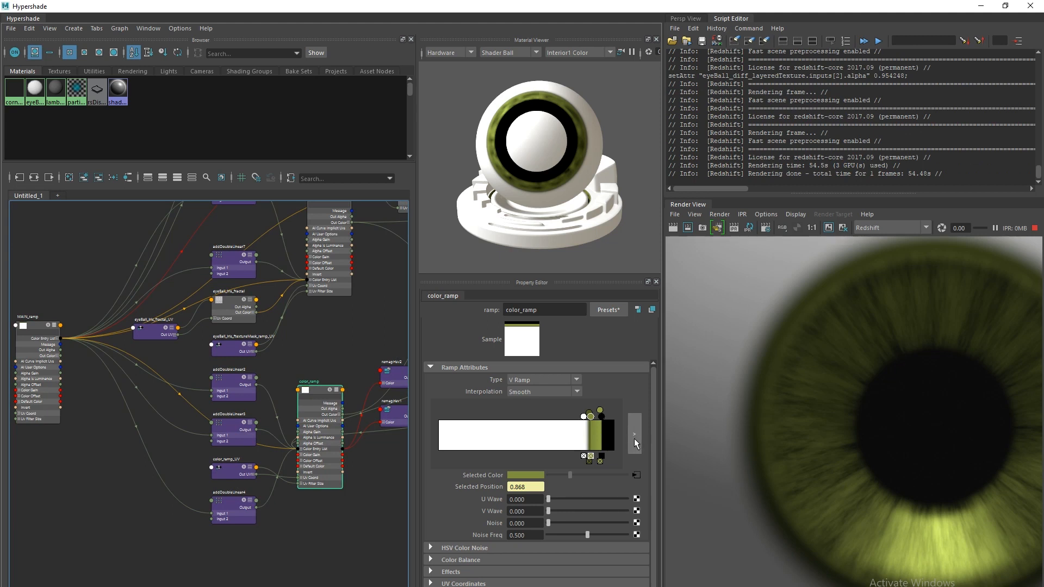
Check the green color entries of color_ramp and follow the lighter green entry's color input to its source node
left_click(589, 414)
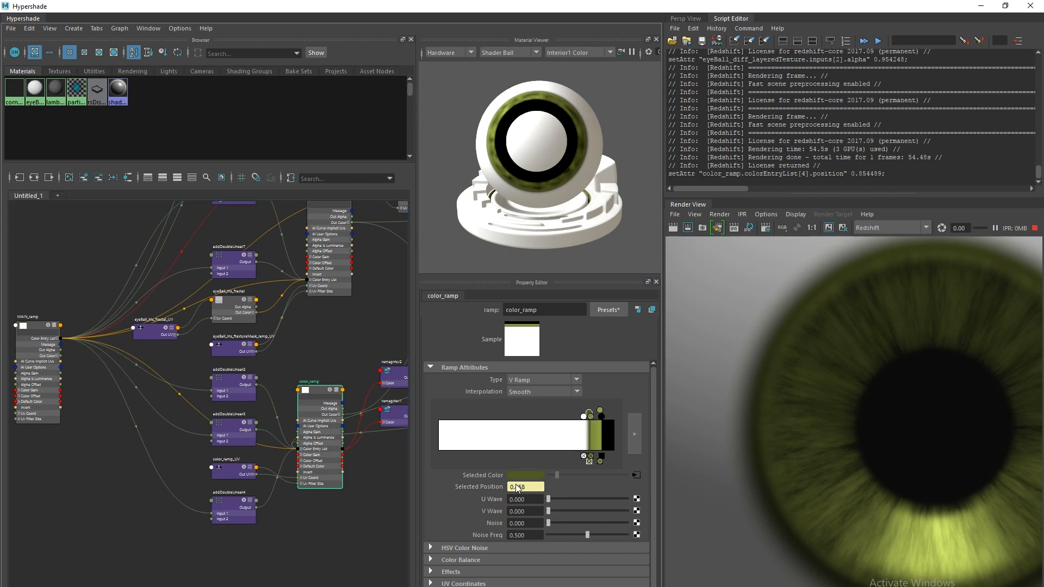
left_click_drag(589, 416, 592, 416)
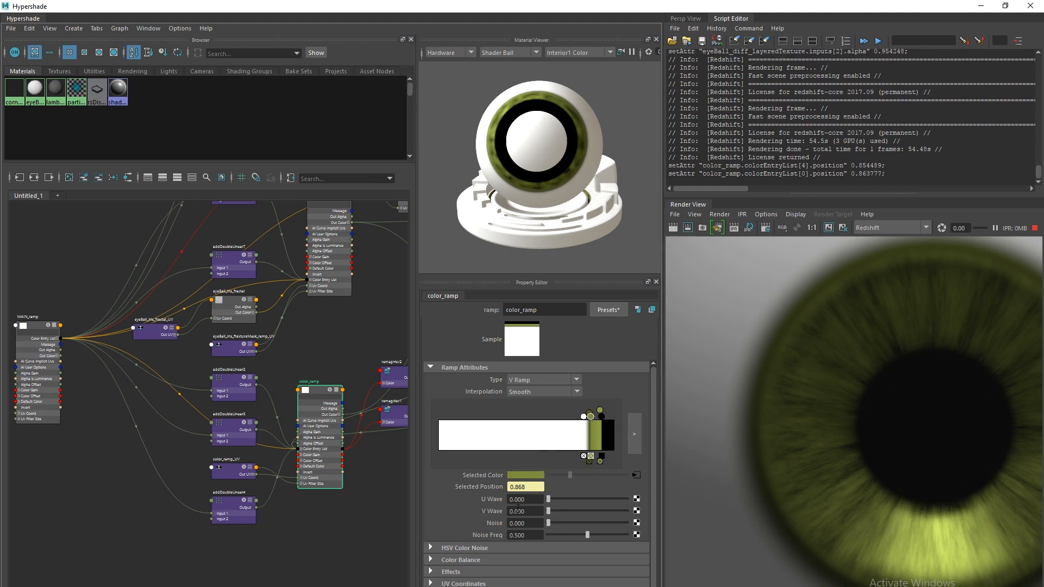
left_click(636, 475)
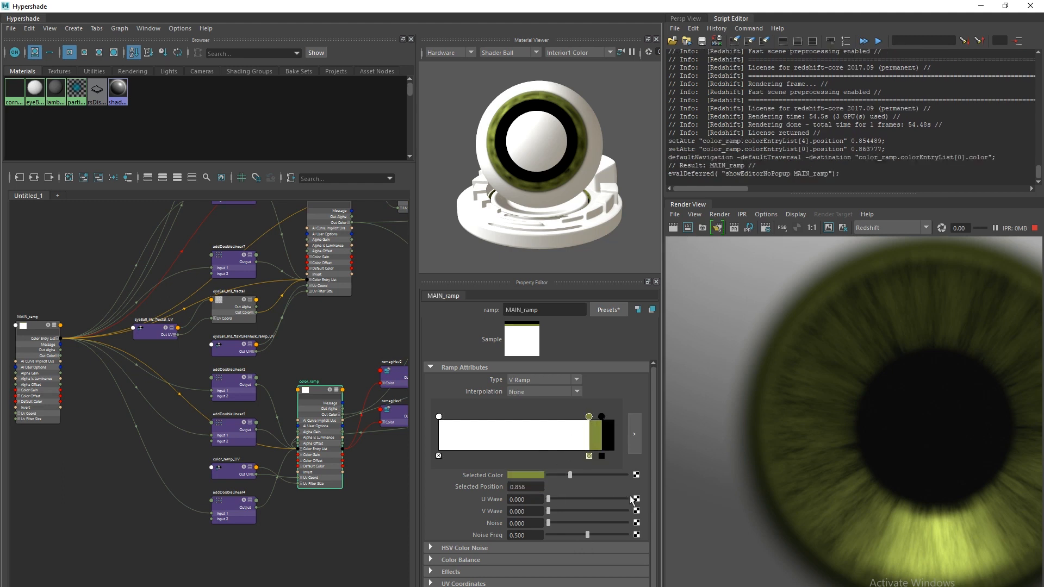
Expand the Color Entry List on the color_ramp node to reveal its individual entry connections
middle_click_drag(170, 441, 248, 457, "alt")
right_click_drag(220, 444, 182, 443, "alt")
middle_click_drag(181, 443, 140, 422, "alt")
right_click_drag(147, 416, 268, 465, "alt")
middle_click_drag(264, 463, 152, 415, "alt")
left_click(316, 411)
middle_click_drag(246, 471, 324, 509, "alt")
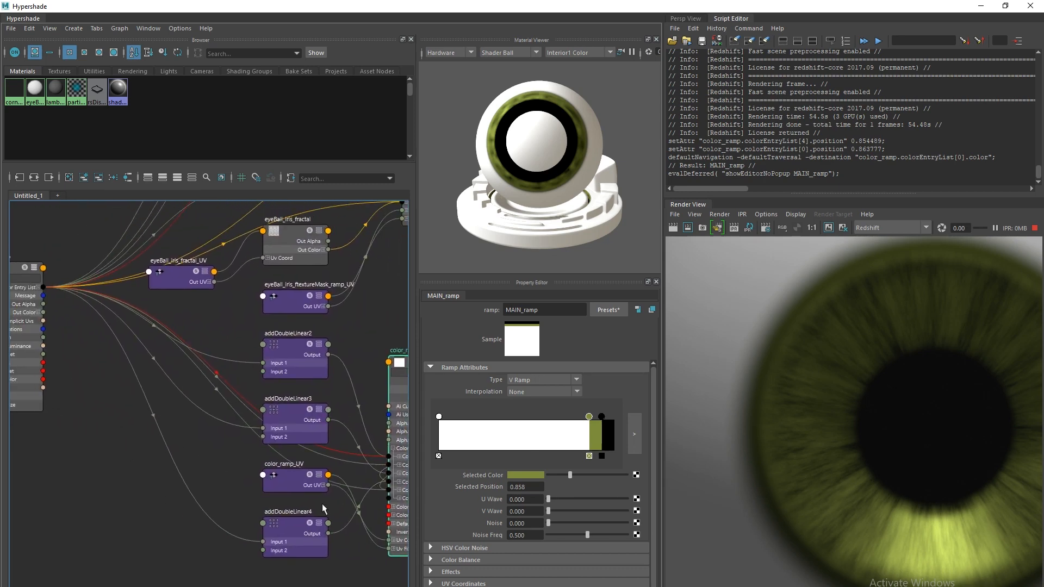
Move MAIN_ramp nearer to color_ramp's utility nodes and expand its Color Entry List into separate entries
right_click_drag(253, 466, 184, 435, "alt")
left_click_drag(90, 334, 178, 406)
right_click_drag(266, 487, 327, 506, "alt")
middle_click_drag(327, 503, 247, 456, "alt")
middle_click_drag(156, 396, 192, 401, "alt")
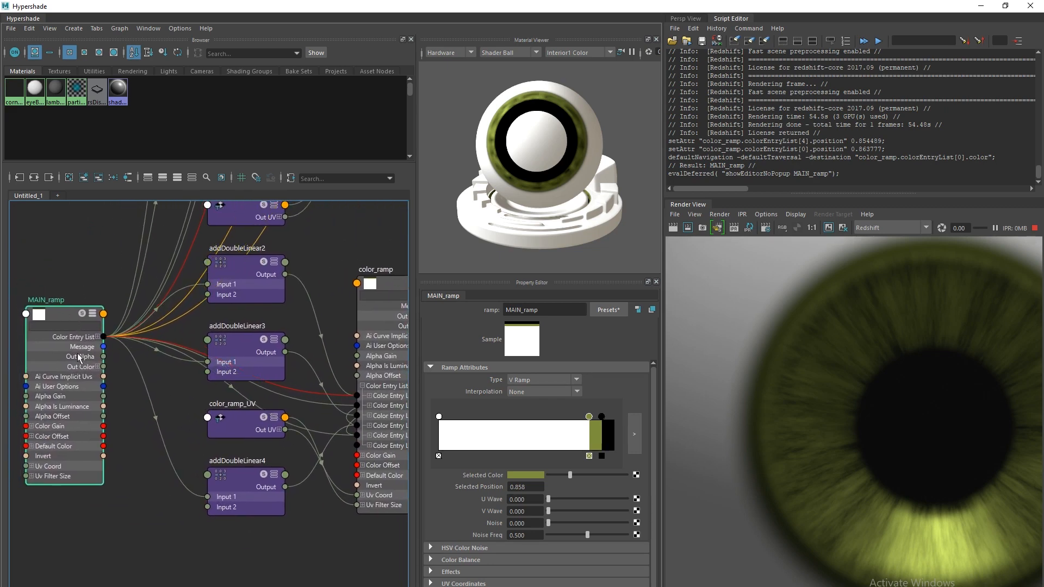
left_click(98, 337)
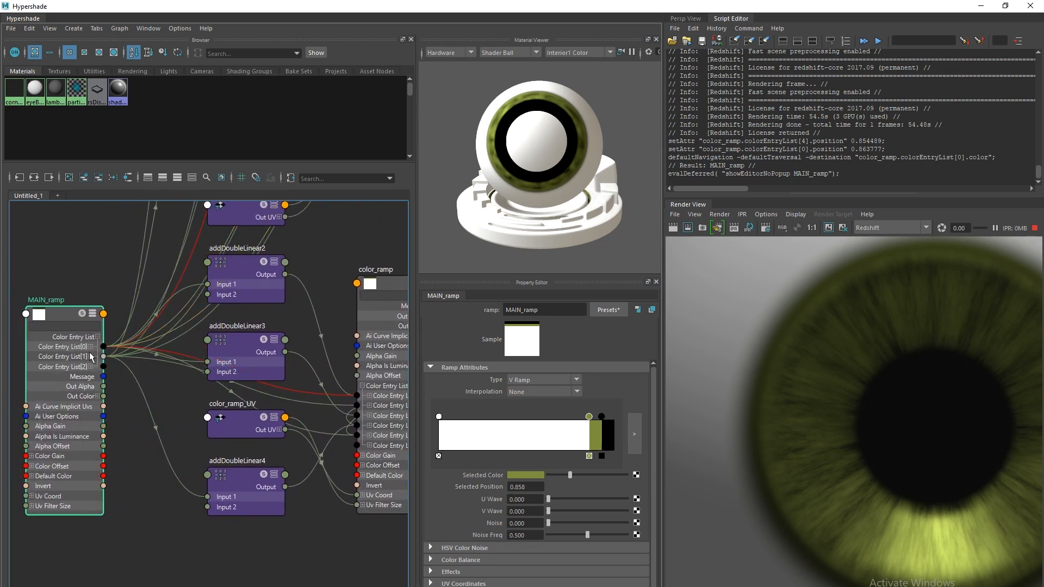
Stop the IPR render and use the Script Editor to identify the index of MAIN_ramp's green color entry
middle_click_drag(67, 365, 56, 367, "alt")
left_click_drag(53, 377, 68, 410)
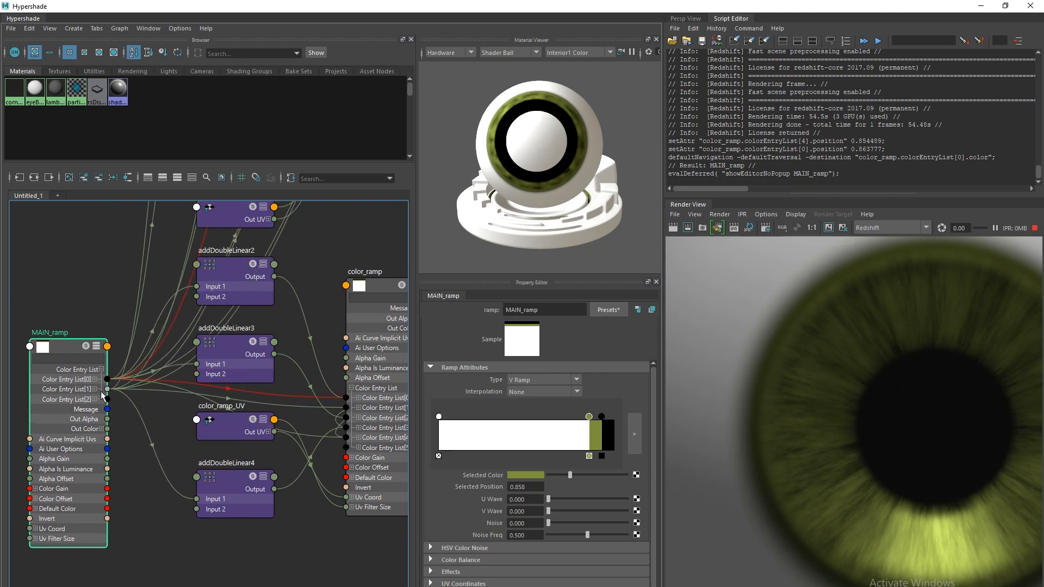
left_click(587, 416)
left_click(1035, 227)
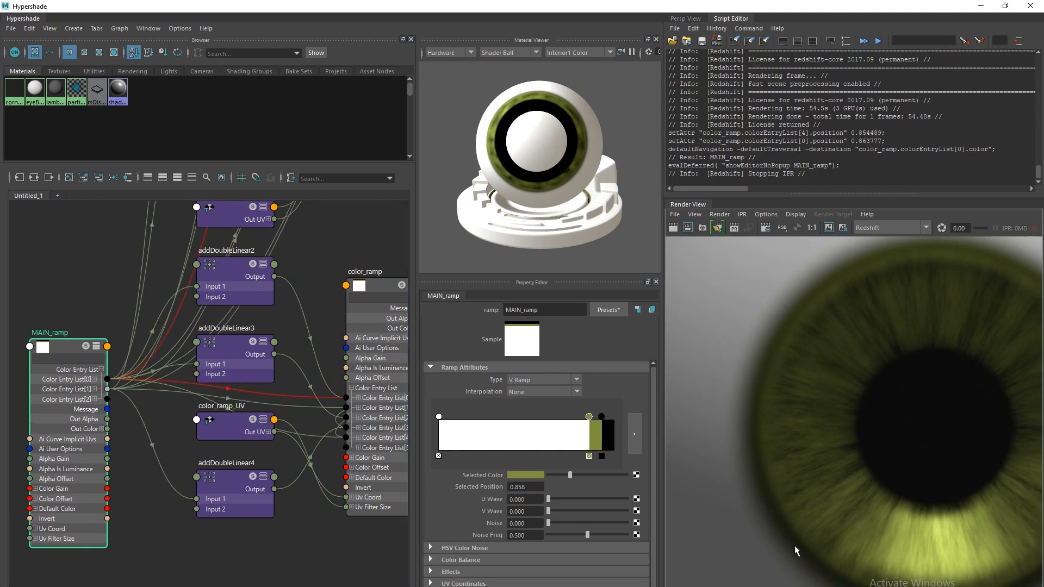
left_click(589, 417)
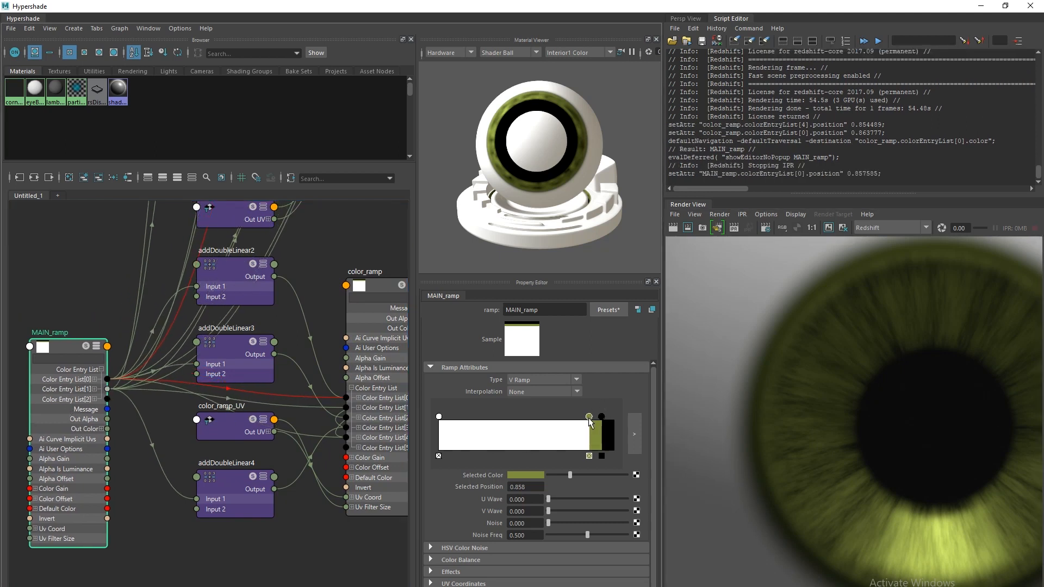
double_click(800, 174)
Lower MAIN_ramp slightly and move color_ramp_UV below addDoubleLinear4 to clear space in front of color_ramp
middle_click_drag(196, 461, 149, 430, "alt")
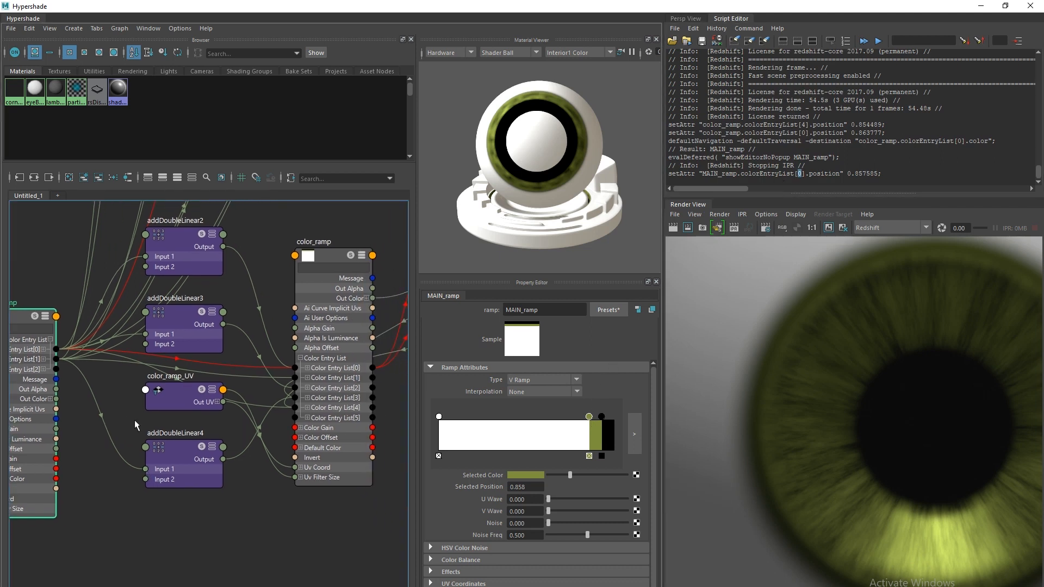
right_click_drag(149, 431, 151, 428, "alt")
middle_click_drag(125, 411, 153, 408, "alt")
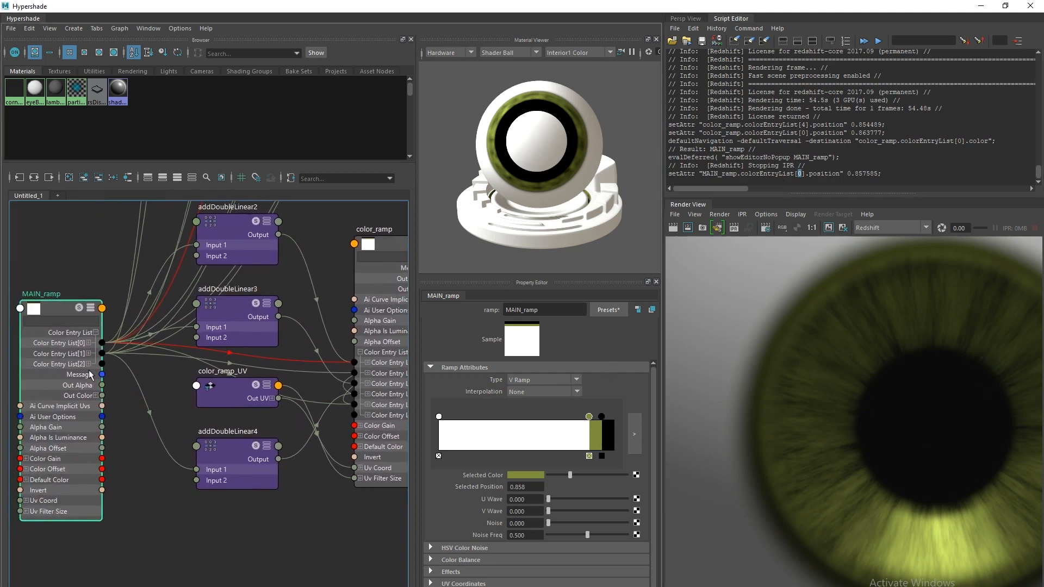
left_click_drag(50, 311, 50, 341)
left_click_drag(50, 305, 54, 319)
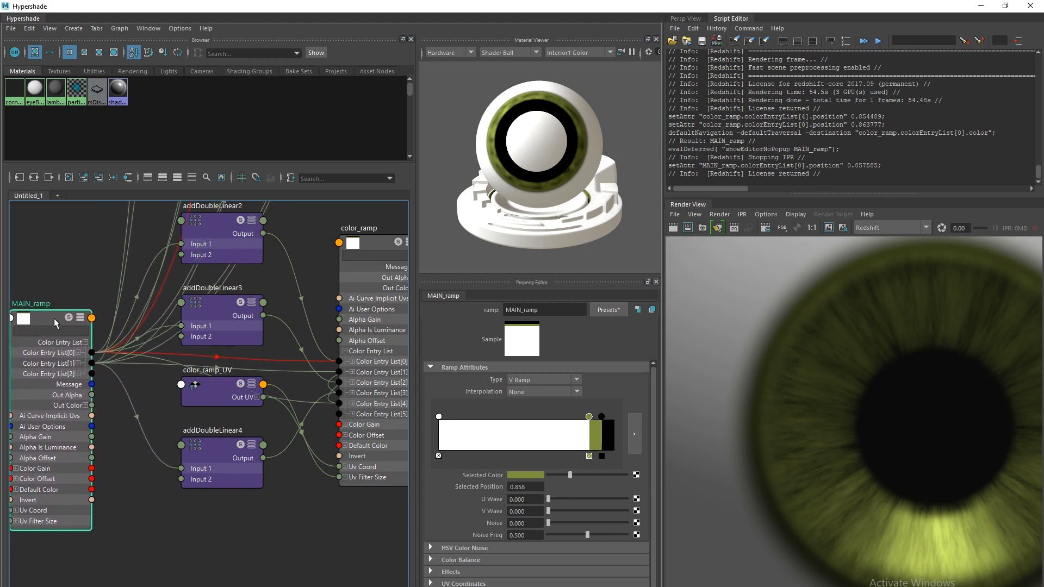
left_click(379, 403)
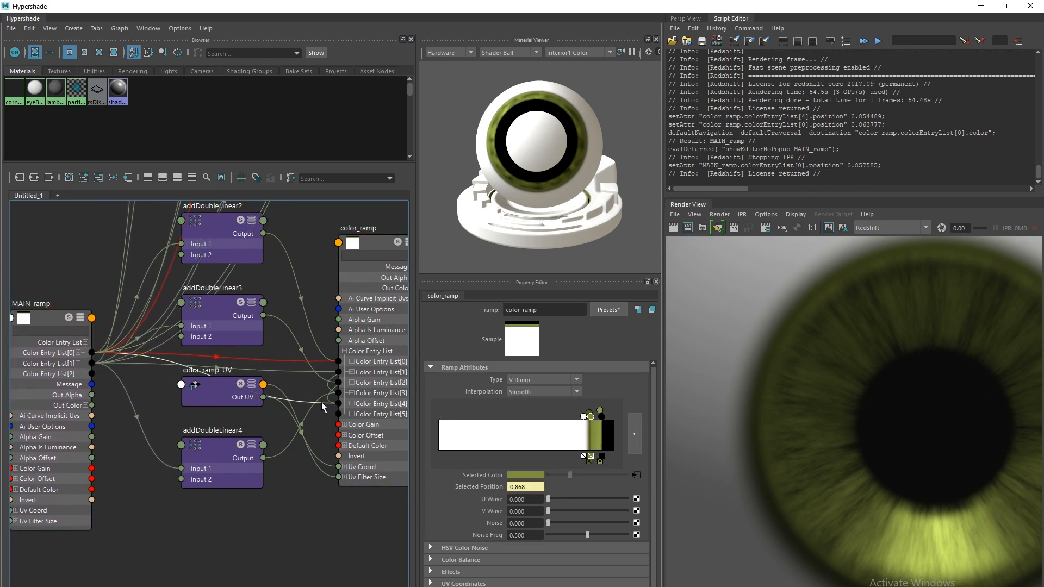
left_click(215, 387)
left_click_drag(220, 391, 217, 537)
left_click_drag(373, 442, 370, 441)
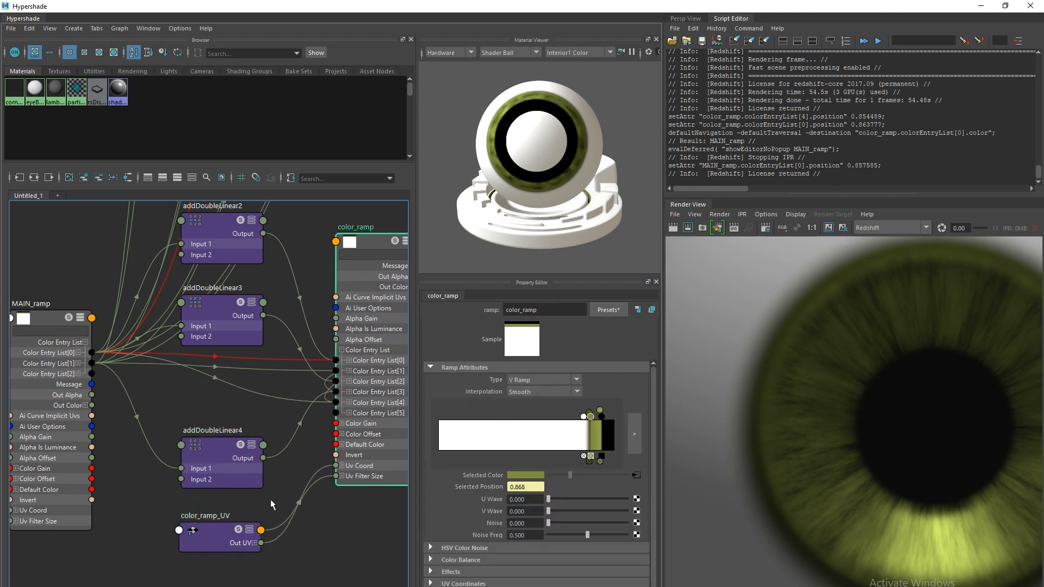
Open the enlarged color_ramp gradient and select its two green entries to identify their indices
middle_click_drag(224, 502, 198, 491, "alt")
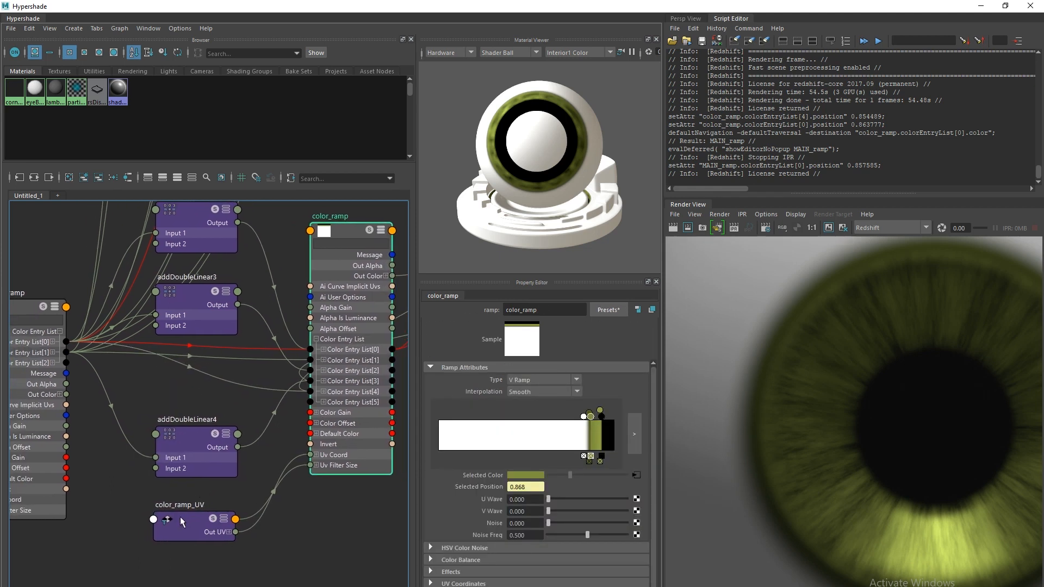
left_click(632, 433)
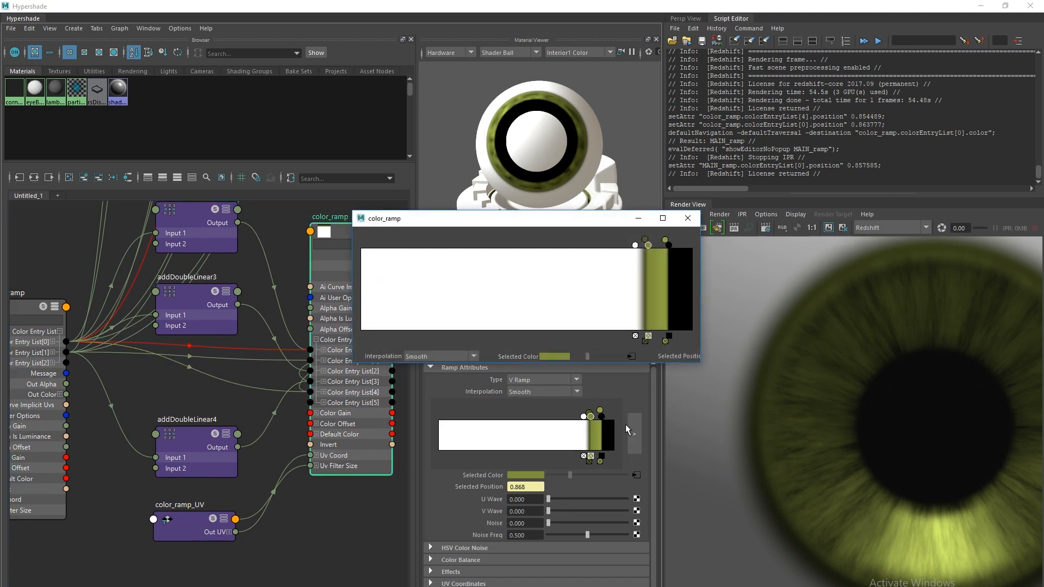
left_click(649, 245)
left_click(645, 240)
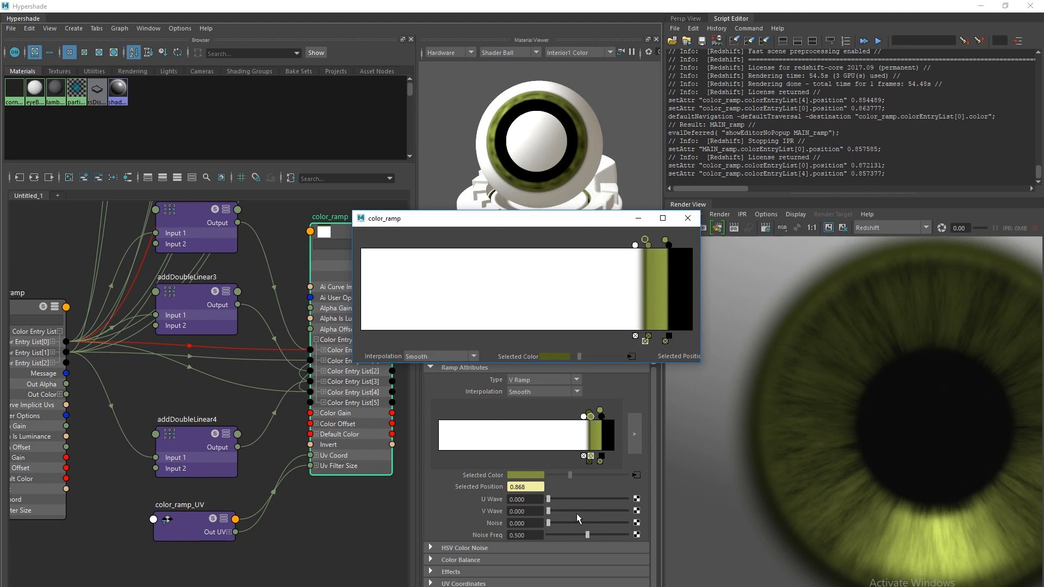
Add an addDoubleLinear utility node to the graph between MAIN_ramp and color_ramp, near addDoubleLinear4
middle_click_drag(143, 470, 149, 504, "alt")
left_click(194, 418)
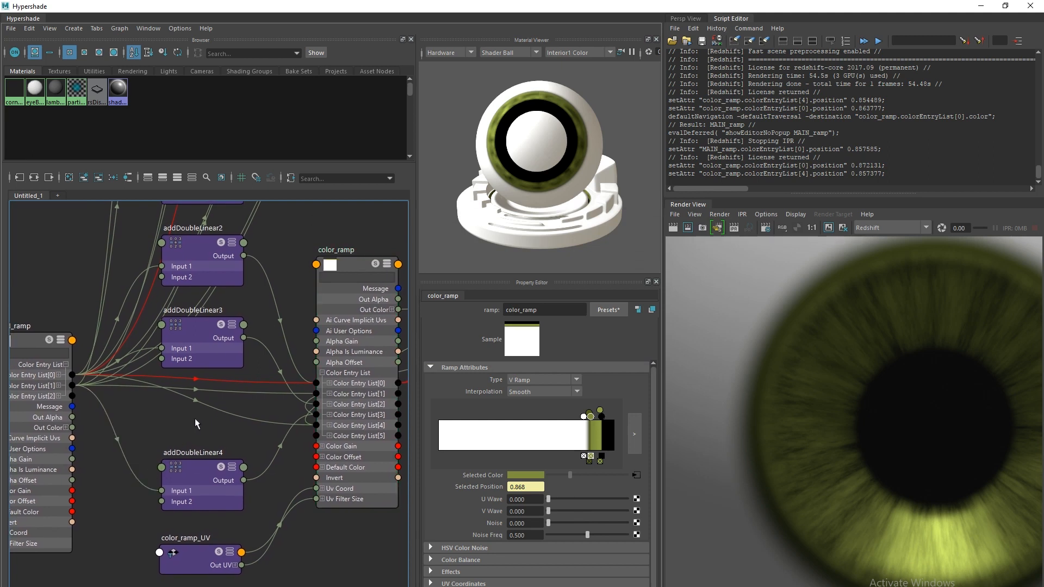
key("Tab")
type("add")
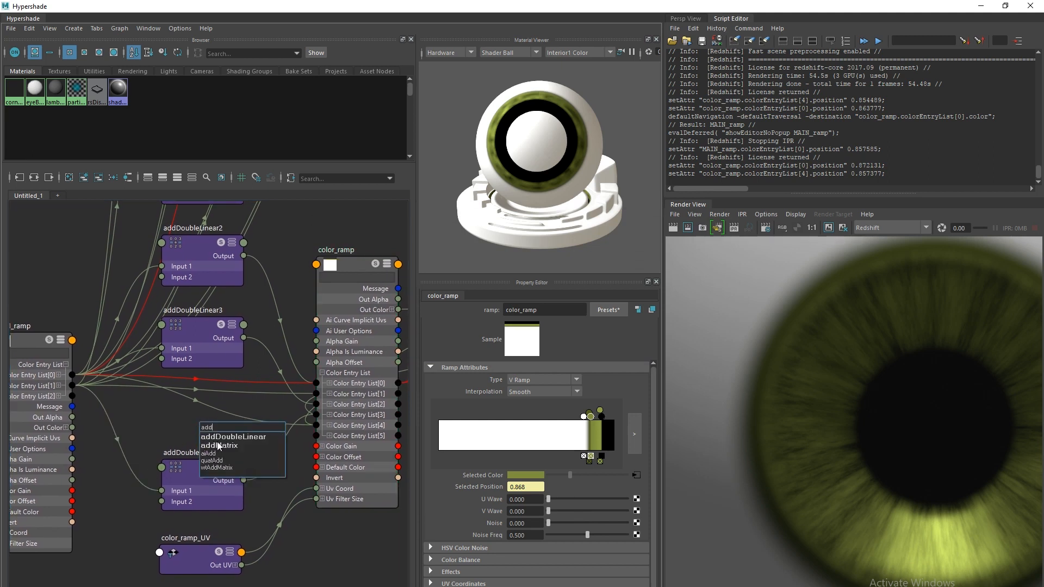
left_click(218, 437)
mouse_move(217, 439)
left_mouse_down()
mouse_move(208, 409)
mouse_move(220, 424)
left_mouse_up()
Connect MAIN_ramp's Color Entry List[0] position to the new addDoubleLinear's Input 1, and its output to color_ramp's Color Entry List[4] position
left_click(59, 376)
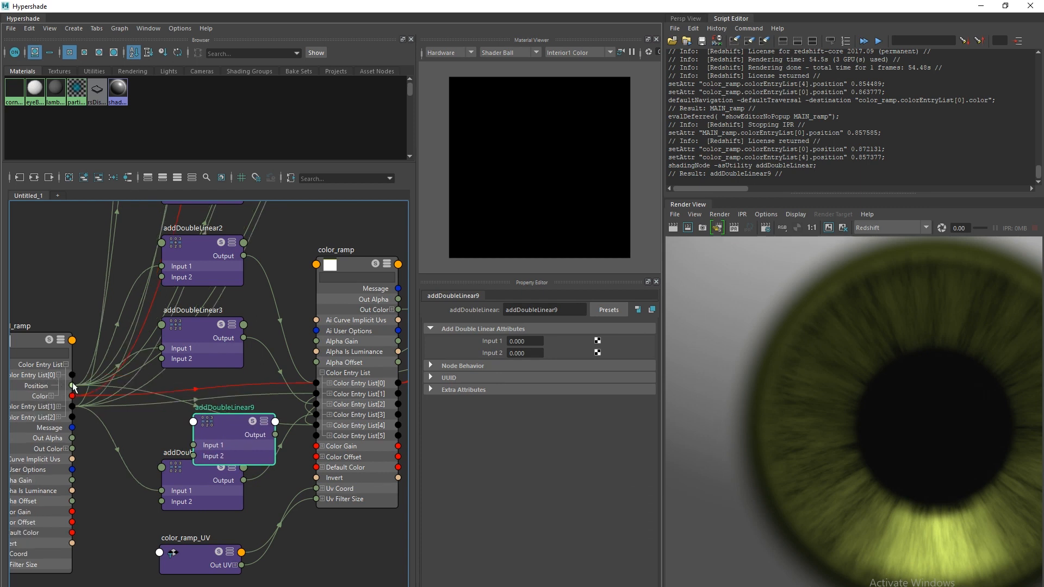
left_click_drag(74, 387, 317, 436)
left_click(329, 425)
left_click_drag(220, 428, 220, 419)
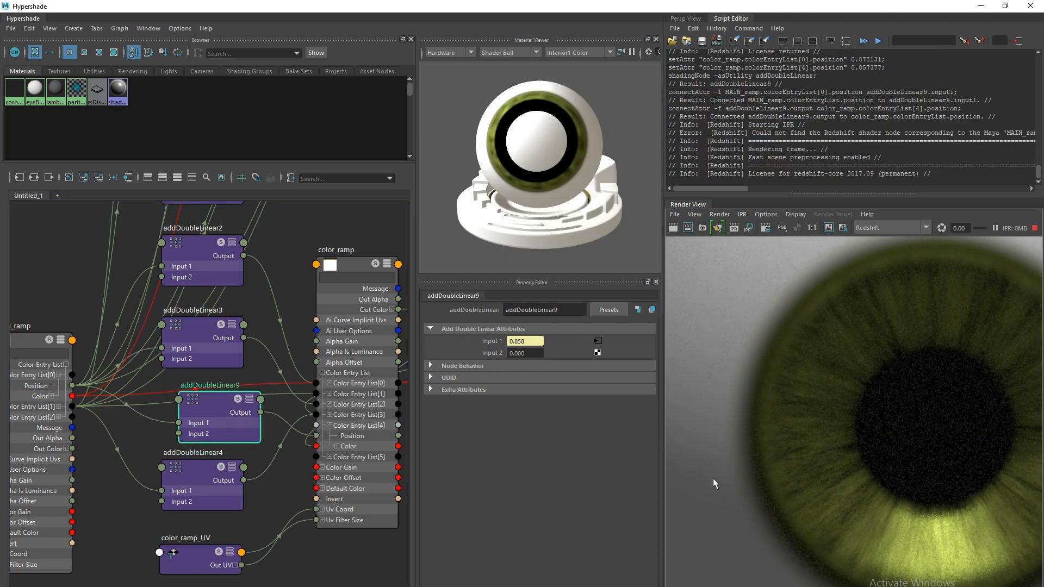
Try an Input 2 value of 0.3 on addDoubleLinear9 and undo it
double_click(517, 352)
type("0.3")
key("Return")
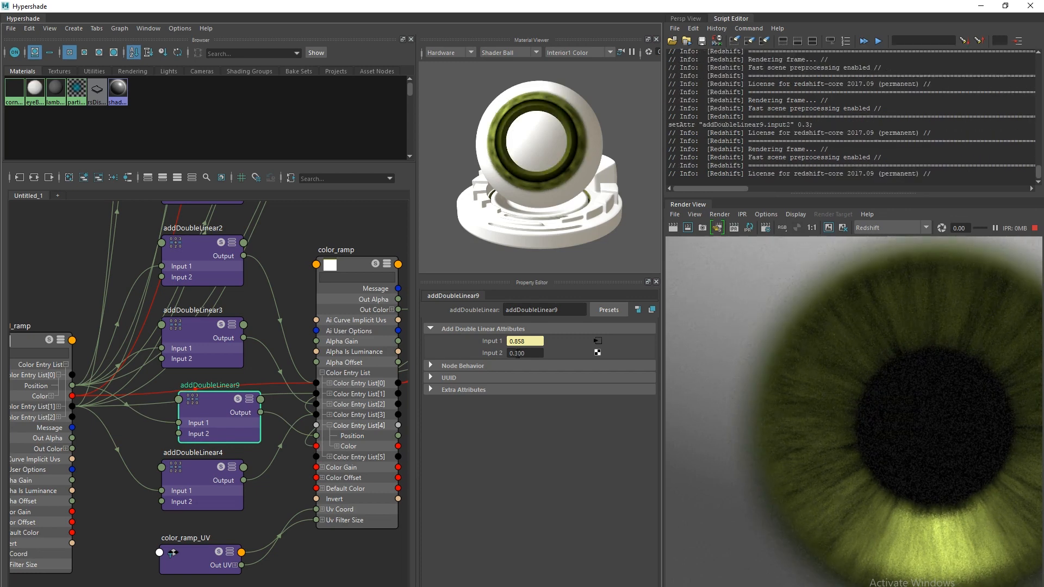
key("ctrl+z")
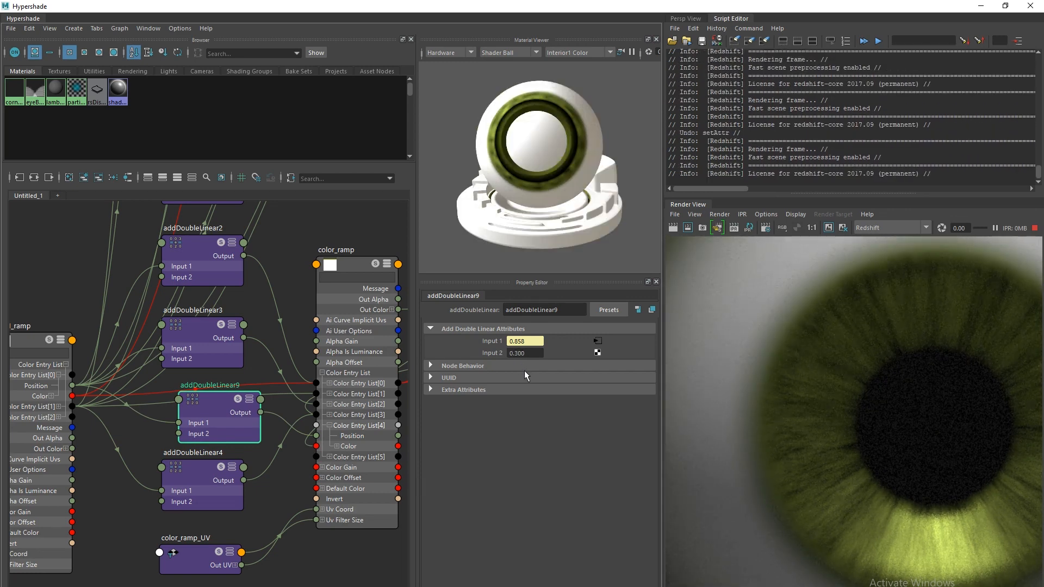
key("ctrl+z")
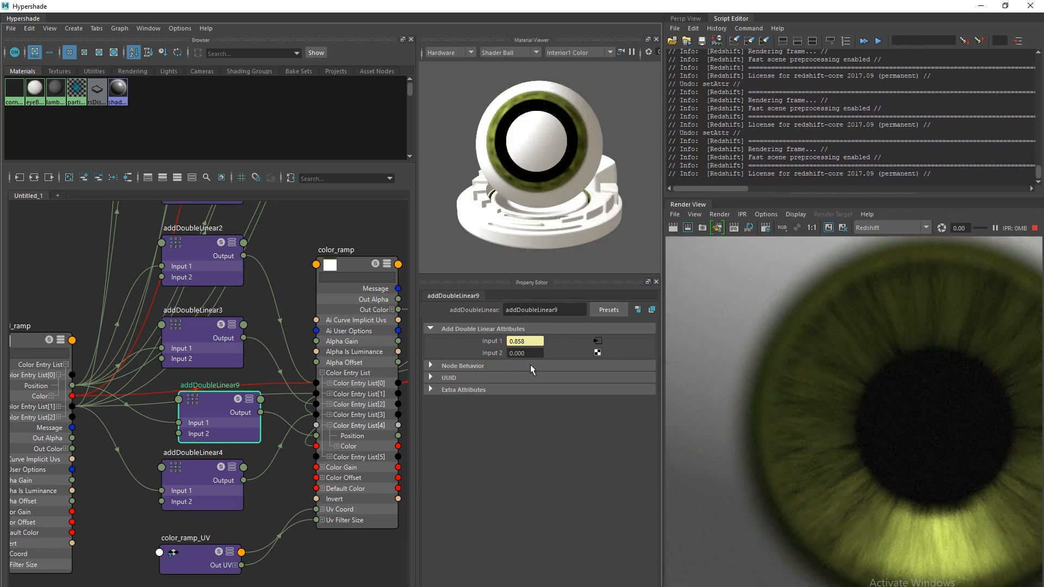
Set Input 2 of addDoubleLinear9 to 0.02 to offset the darker green entry's position
left_click_drag(221, 423, 226, 429)
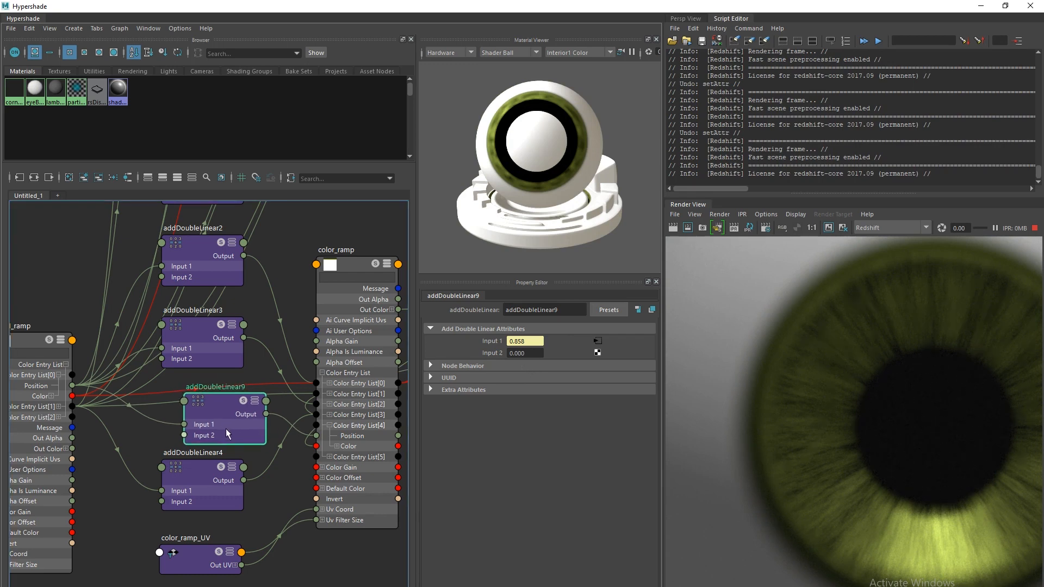
double_click(518, 353)
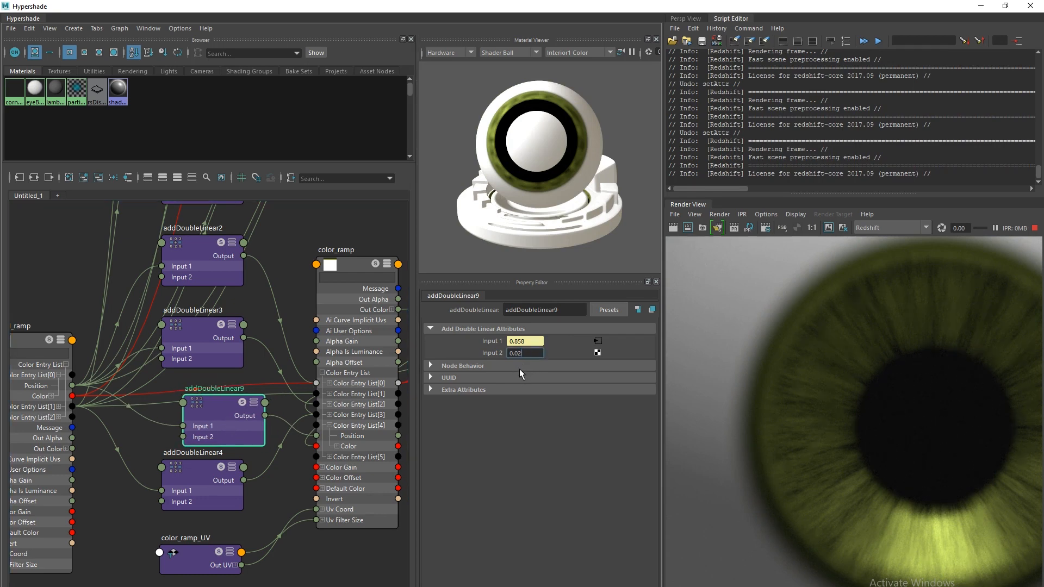
type("02")
key("Return")
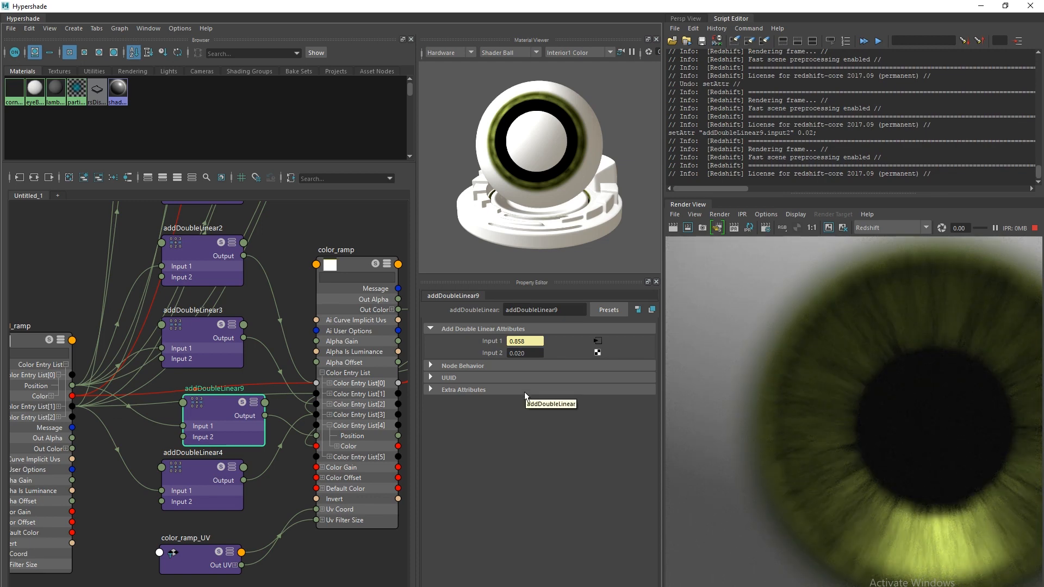
Set the alpha of the Multiply layer in eyeBall_diff_layeredTexture to 0
scroll(184, 385, "down", 5)
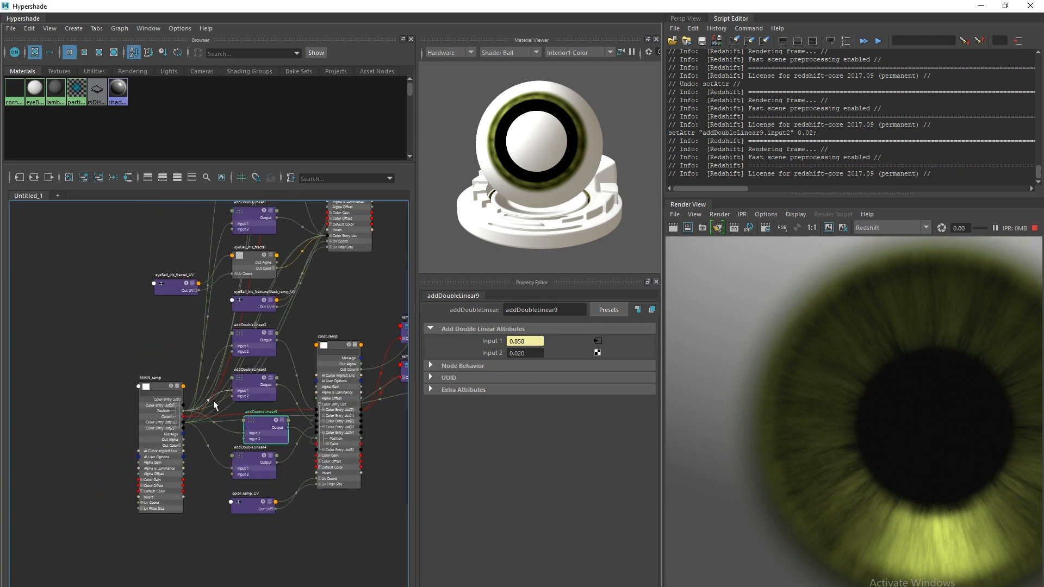
scroll(184, 385, "up", 3)
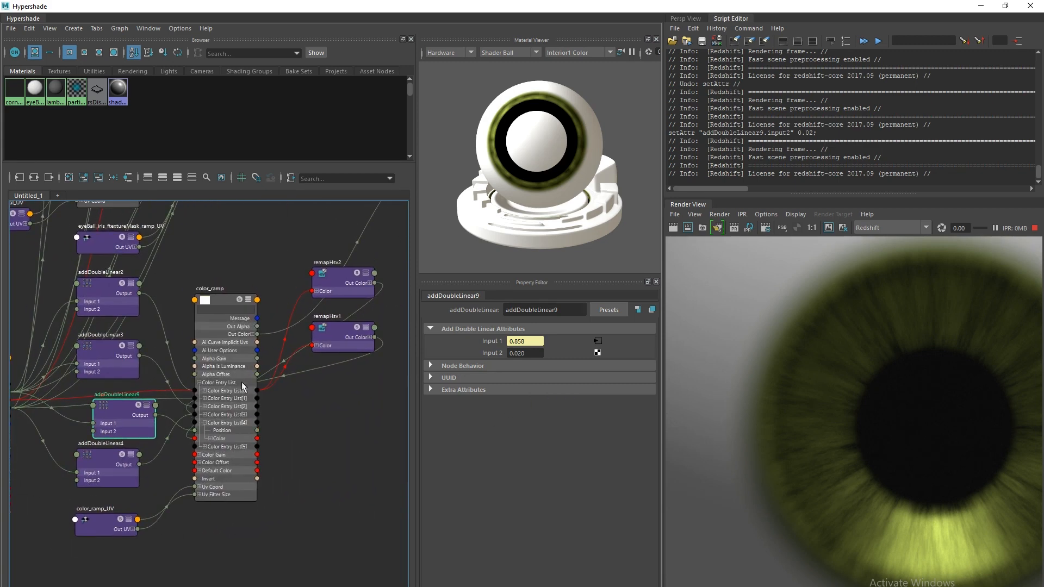
middle_click_drag(283, 390, 69, 514, "alt")
scroll(133, 446, "down", 2)
middle_click_drag(232, 390, 185, 436, "alt")
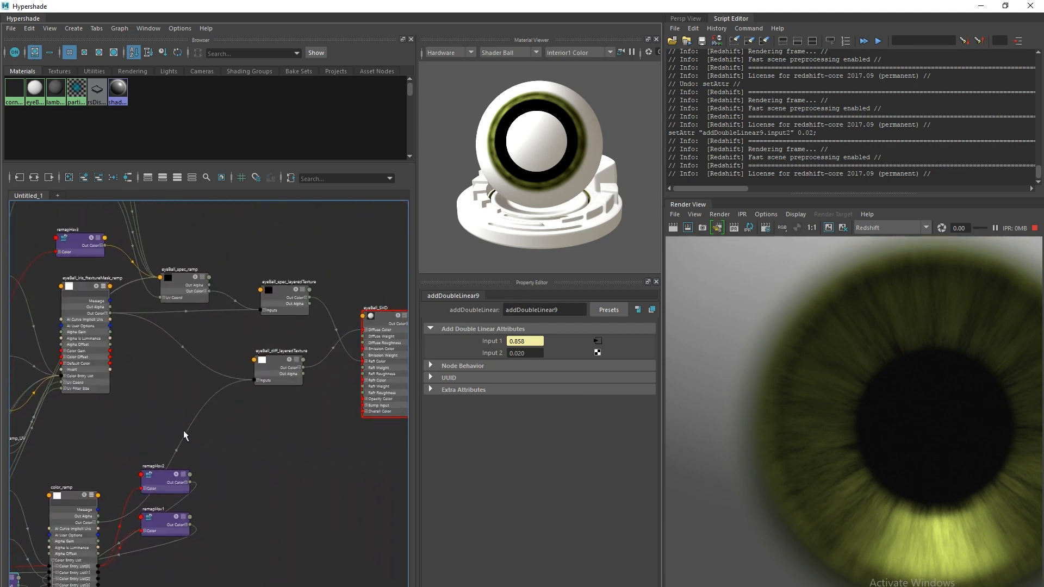
scroll(229, 435, "up", 3)
middle_click_drag(272, 421, 262, 430, "alt")
left_click(297, 334)
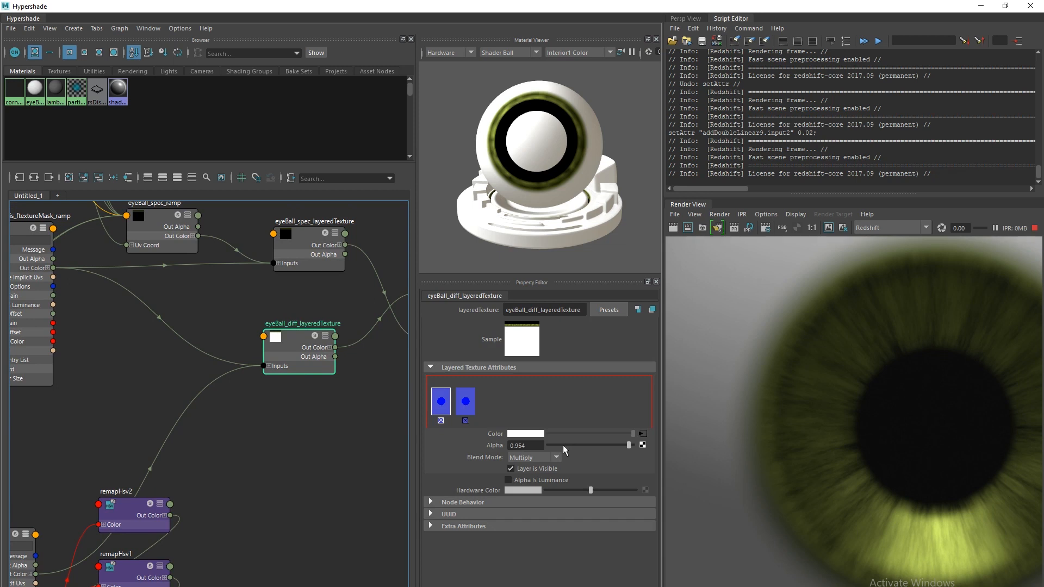
left_click_drag(629, 445, 549, 444)
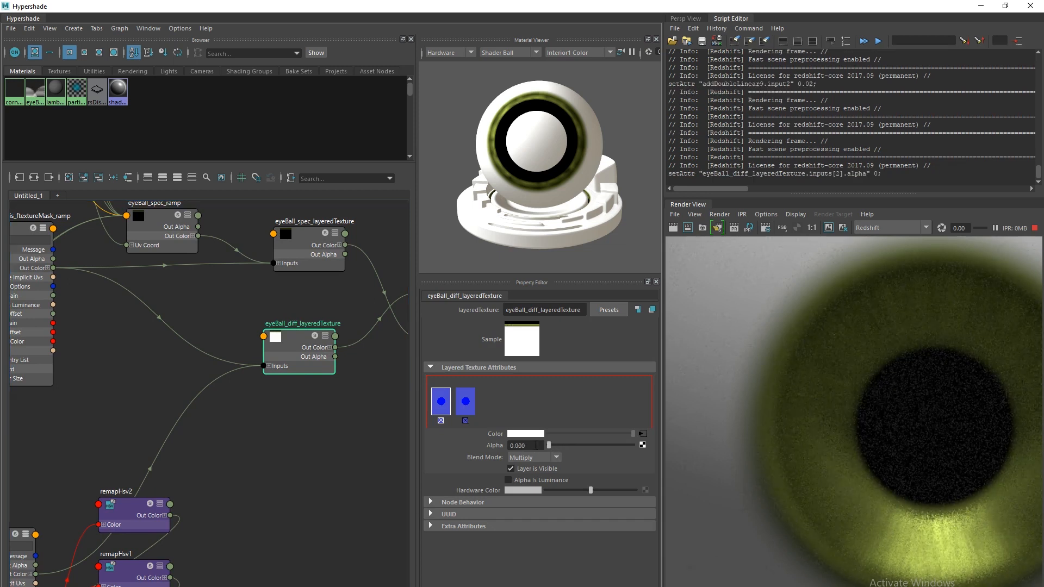
Set the reflection weight of the eyeBall_SHD material to 0
middle_click_drag(259, 440, 84, 443, "alt")
left_click(281, 322)
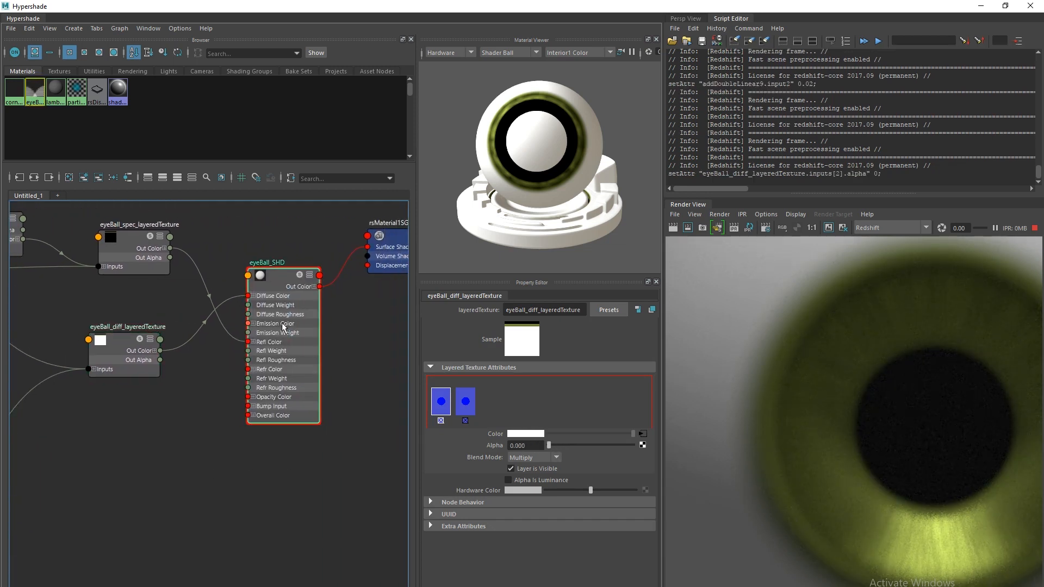
left_click_drag(572, 473, 523, 475)
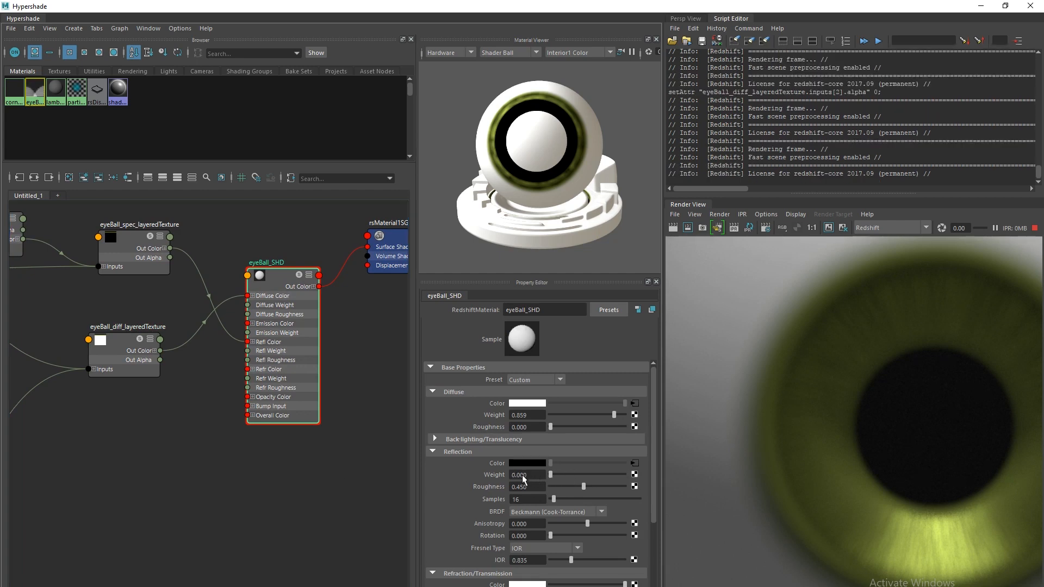
middle_click_drag(685, 480, 689, 467, "alt")
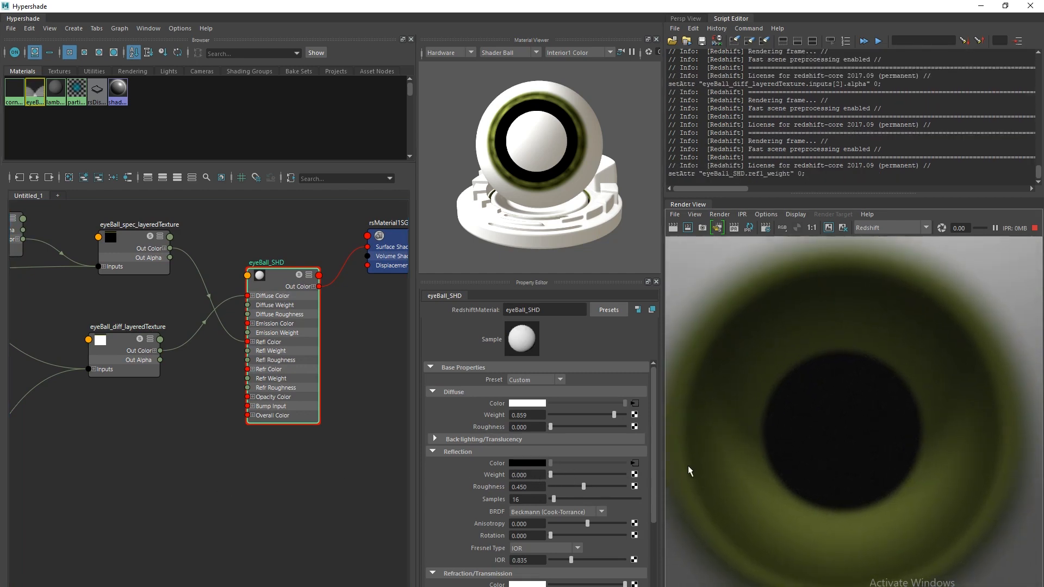
Identify the darker green entry in the enlarged color_ramp gradient and examine its Position input in the node graph
middle_click_drag(125, 501, 356, 434, "alt")
middle_click_drag(142, 517, 354, 402, "alt")
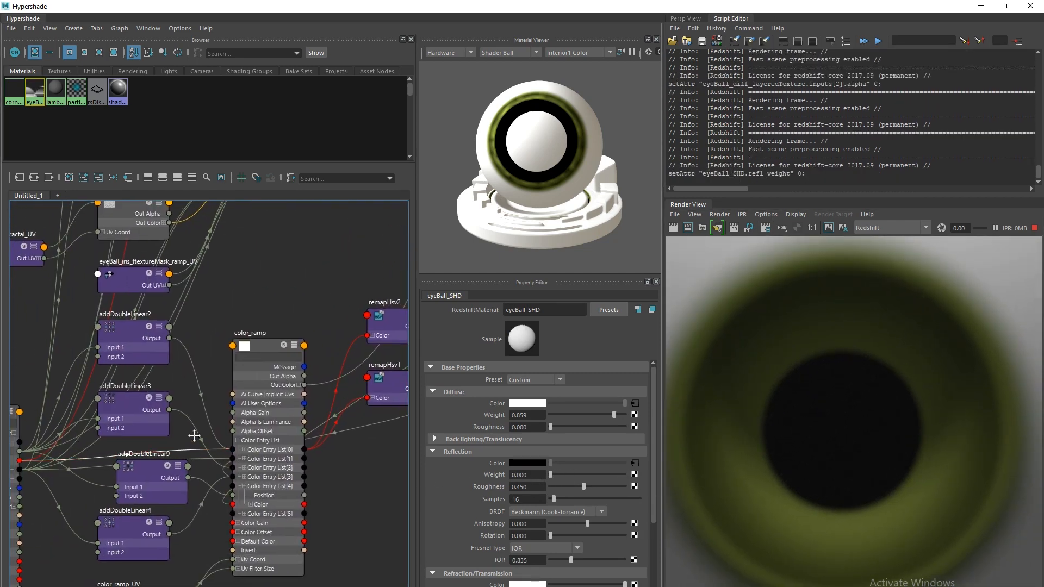
middle_click_drag(194, 432, 196, 374, "alt")
left_click_drag(262, 297, 269, 295)
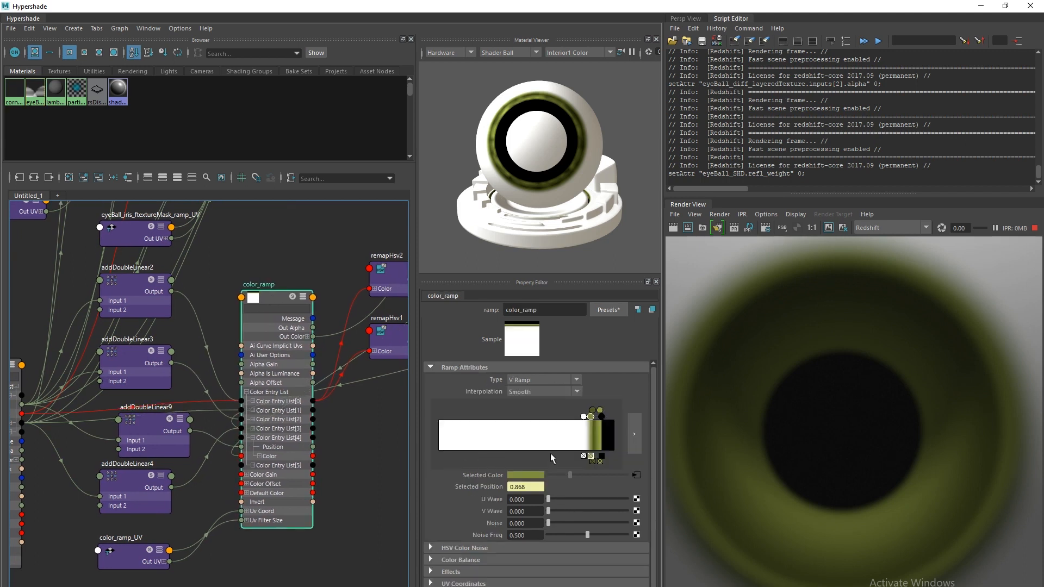
left_click(634, 434)
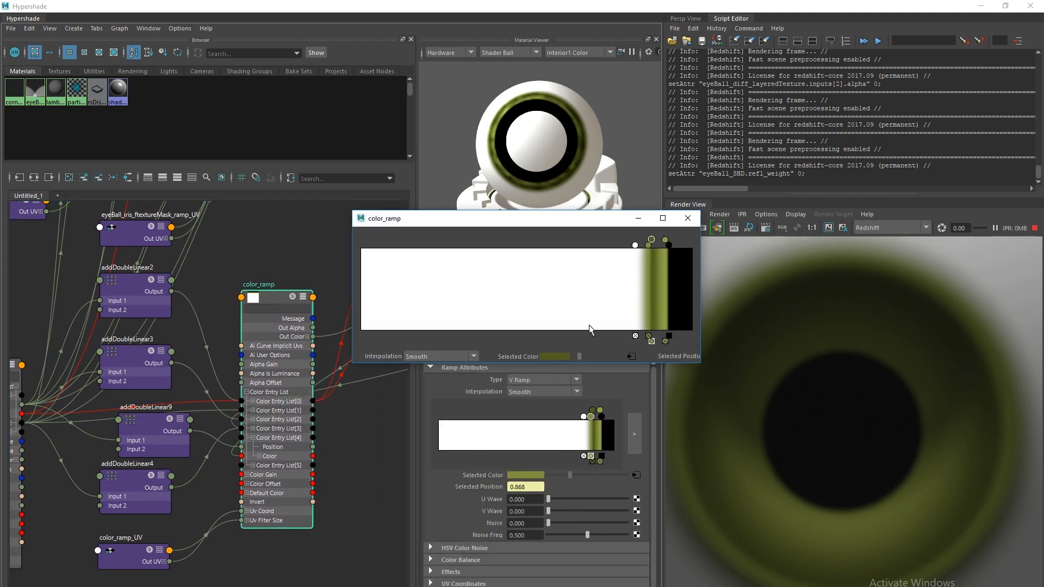
left_click_drag(652, 241, 649, 241)
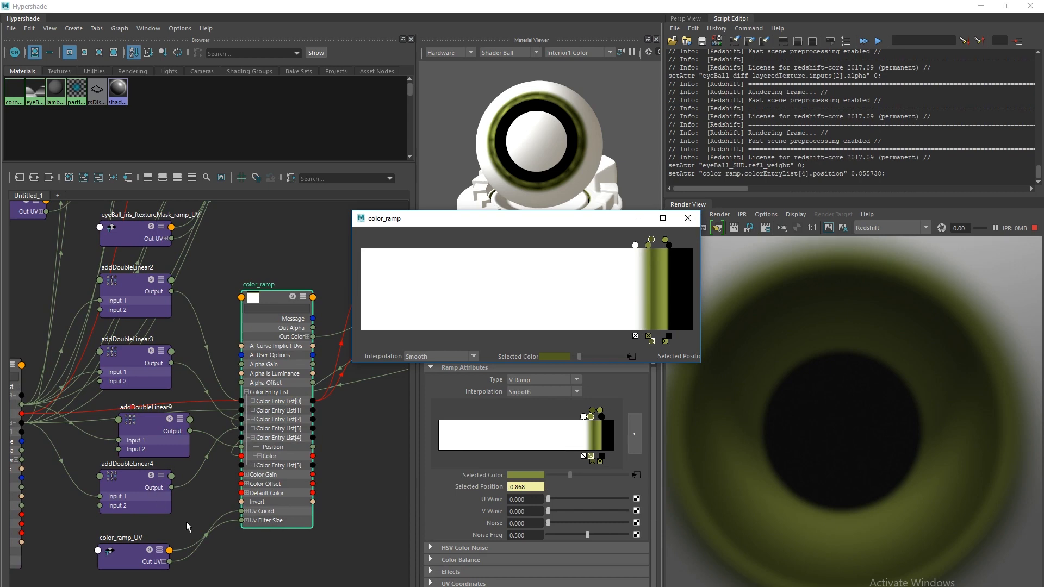
middle_click_drag(224, 536, 191, 518, "alt")
right_click_drag(205, 515, 258, 542, "alt")
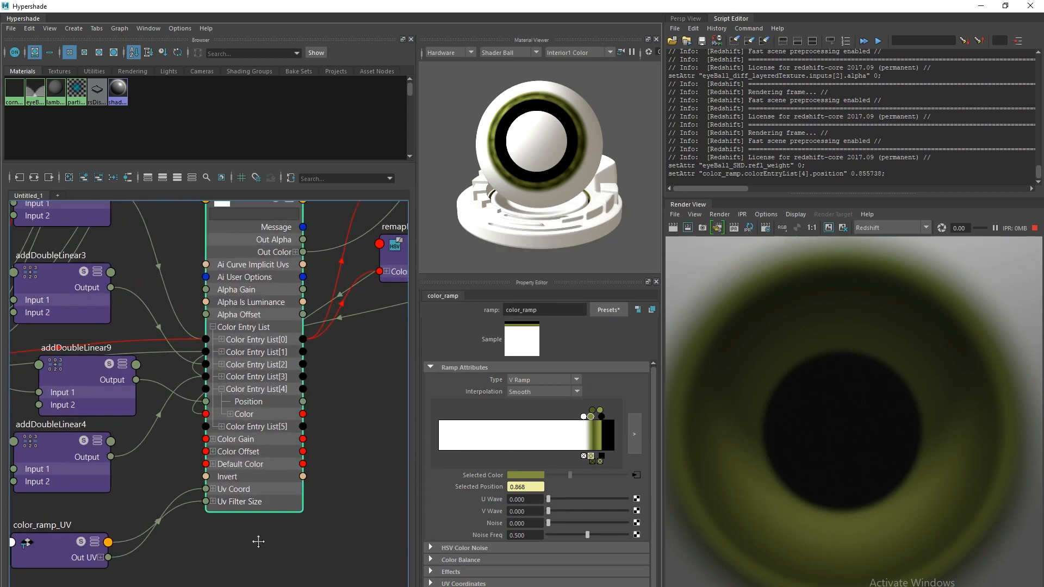
middle_click_drag(238, 521, 302, 540, "alt")
right_click_drag(301, 540, 194, 521, "alt")
middle_click_drag(177, 520, 189, 520, "alt")
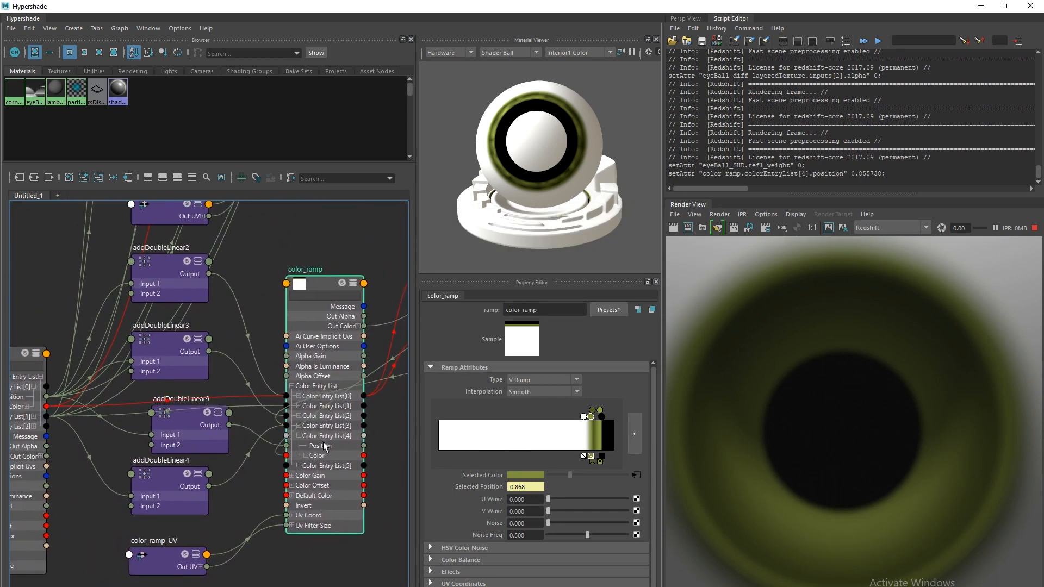
Move color_ramp clear of the add nodes and line up addDoubleLinear9 in their column
left_click_drag(325, 446, 350, 502)
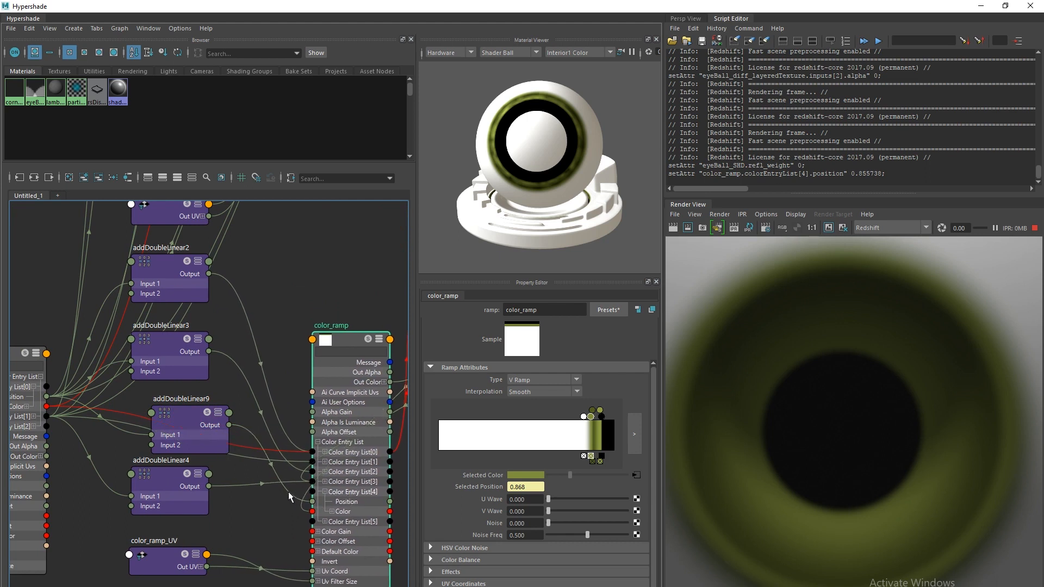
left_click_drag(187, 418, 167, 411)
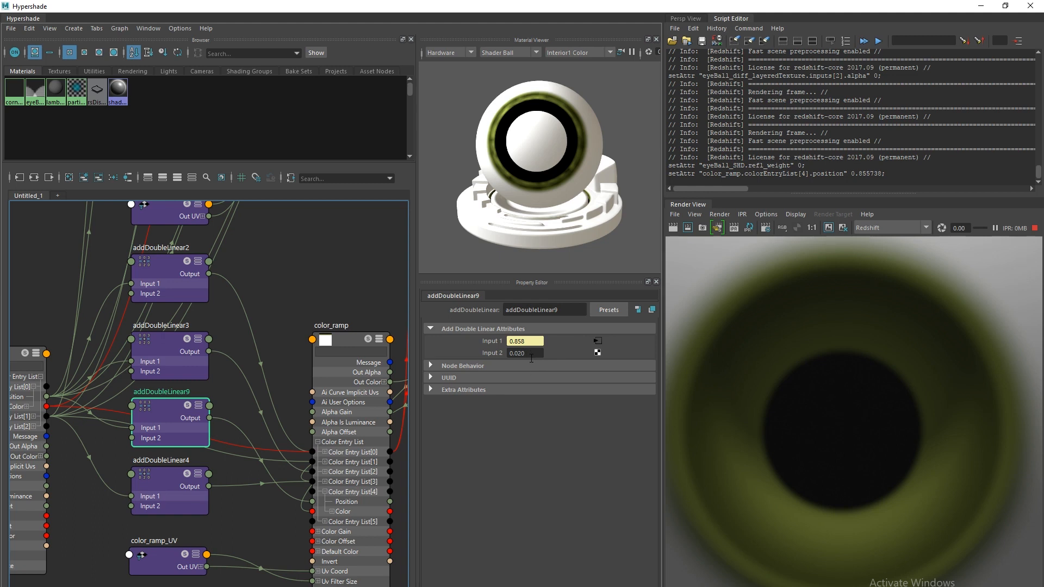
scroll(722, 459, "down", 3)
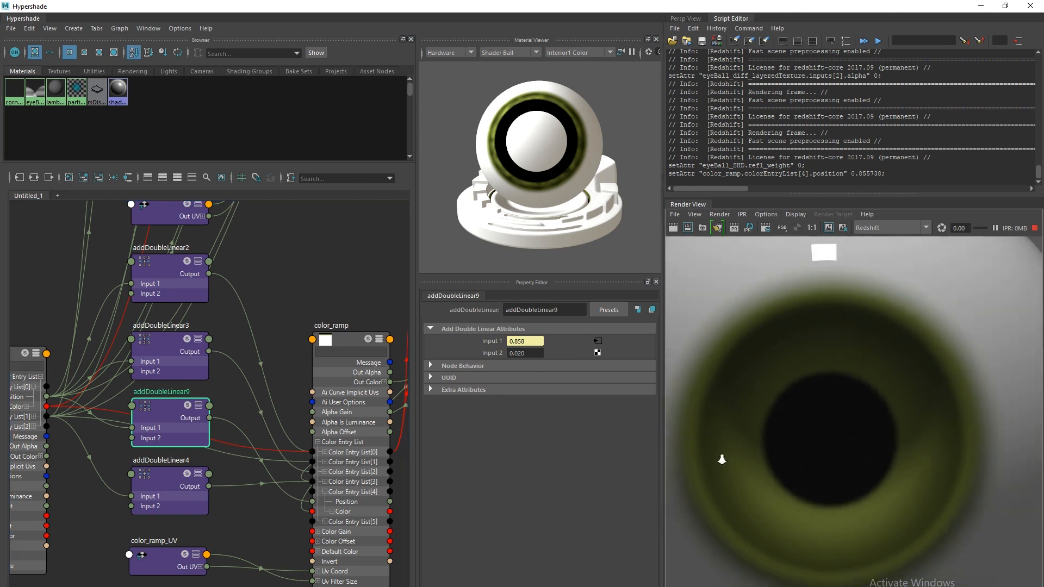
Try Input 2 values of 0.01 and 0 on addDoubleLinear9
left_click(522, 354)
type("10")
key("Return")
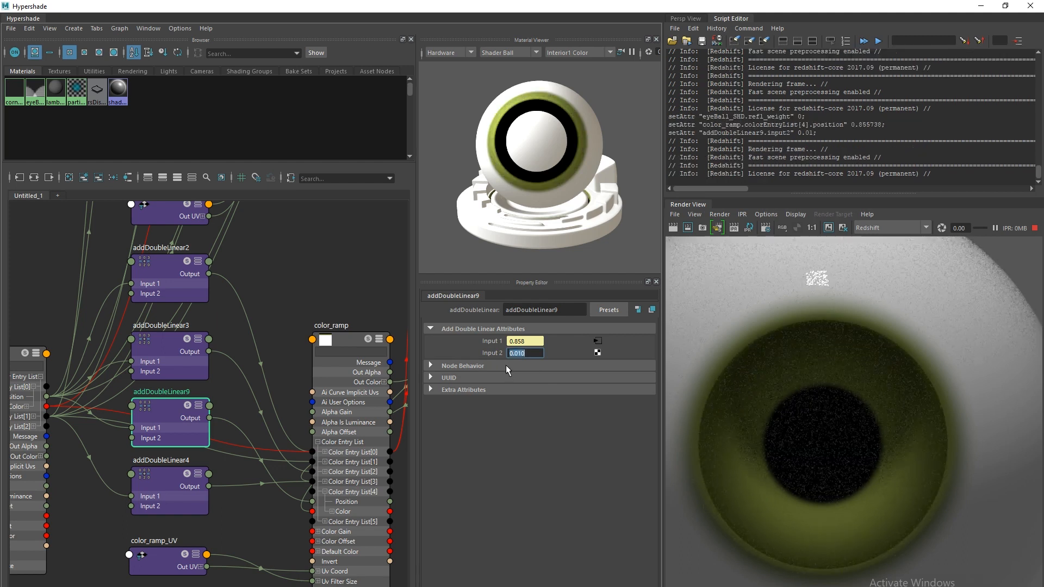
left_click_drag(527, 353, 520, 355)
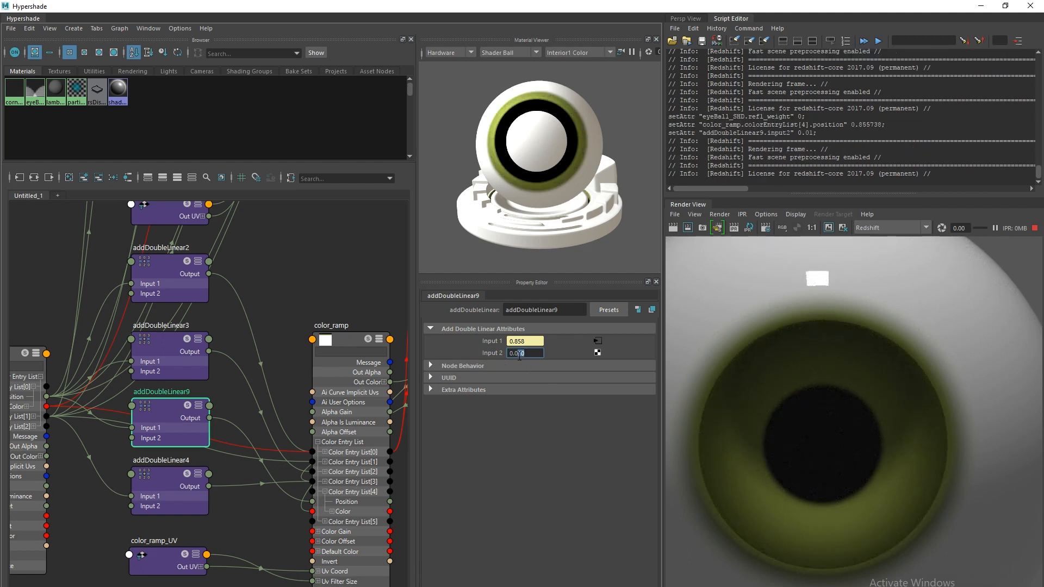
type("0")
key("Return")
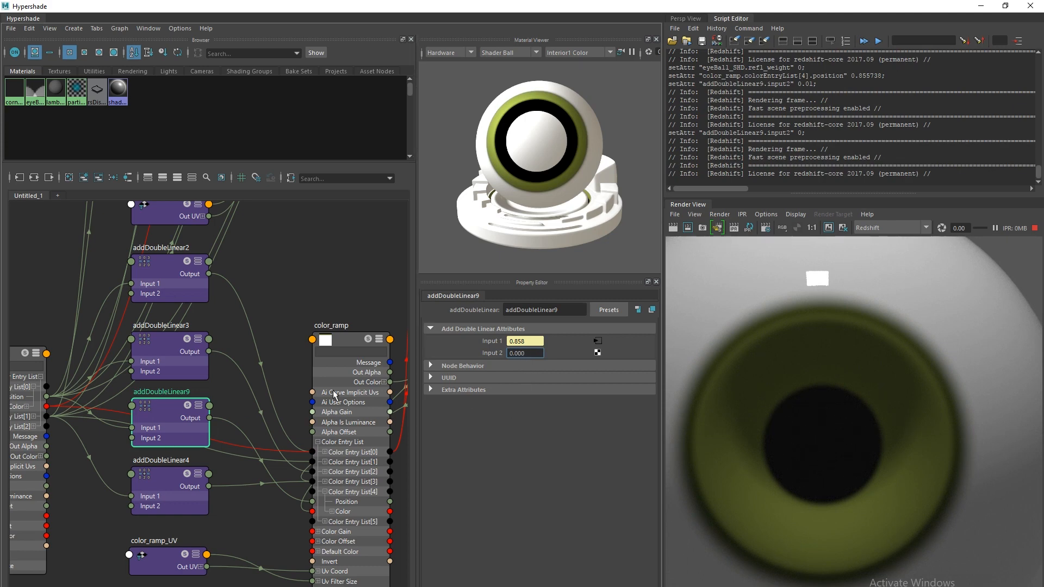
View color_ramp's gradient enlarged and select its lighter green entry to compare it with the rendered iris edge
left_click(342, 341)
left_click(635, 435)
left_click_drag(566, 225, 904, 221)
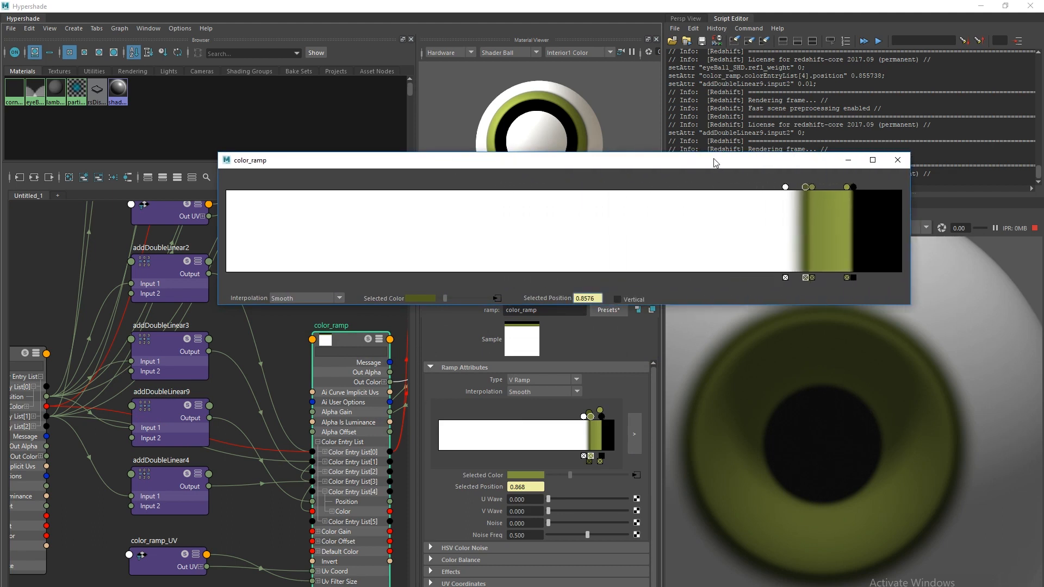
left_click_drag(717, 163, 624, 120)
left_click(727, 144)
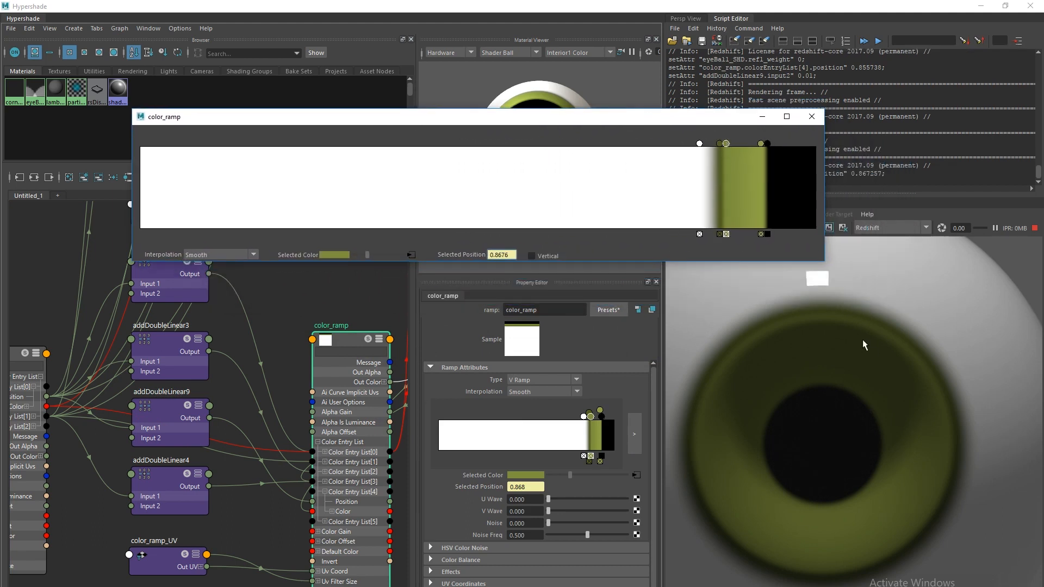
left_click_drag(761, 116, 636, 63)
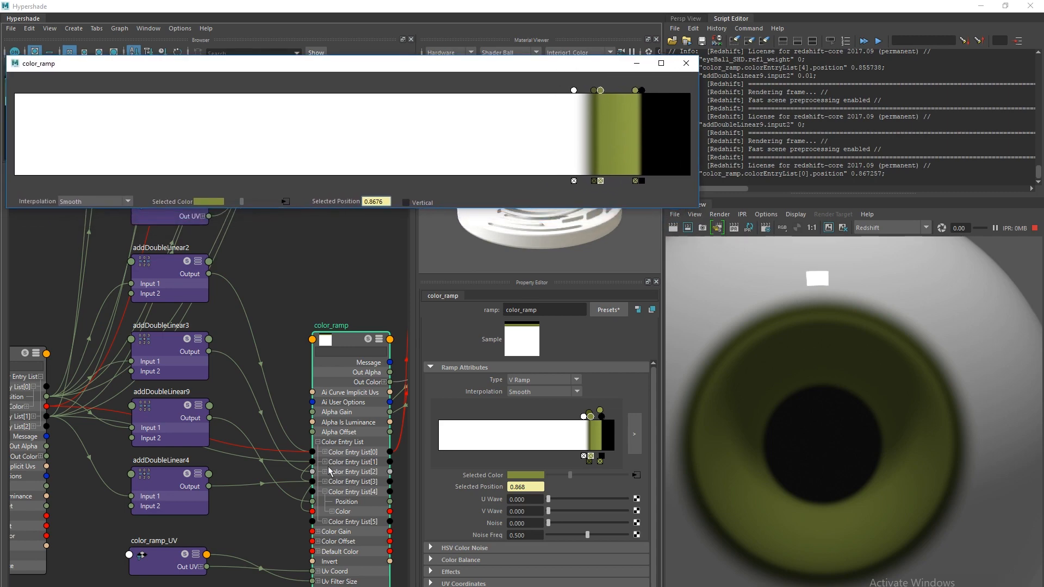
Expand Color Entry List[0] of color_ramp and trace which add node drives its Position
left_click(325, 452)
middle_click_drag(221, 456, 181, 412, "alt")
scroll(274, 478, "up", 3)
scroll(274, 479, "up", 1)
middle_click_drag(253, 481, 297, 544, "alt")
left_click(288, 444)
middle_click_drag(357, 452, 335, 468, "alt")
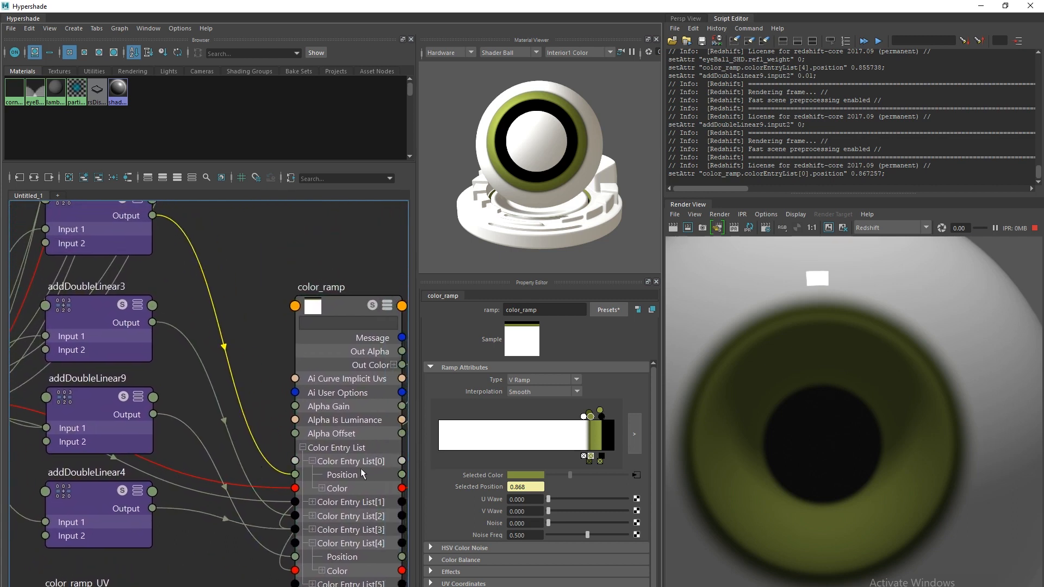
middle_click_drag(161, 292, 266, 401, "alt")
Move addDoubleLinear2 out of the add-node column to the output side of color_ramp
left_click_drag(197, 326, 271, 323)
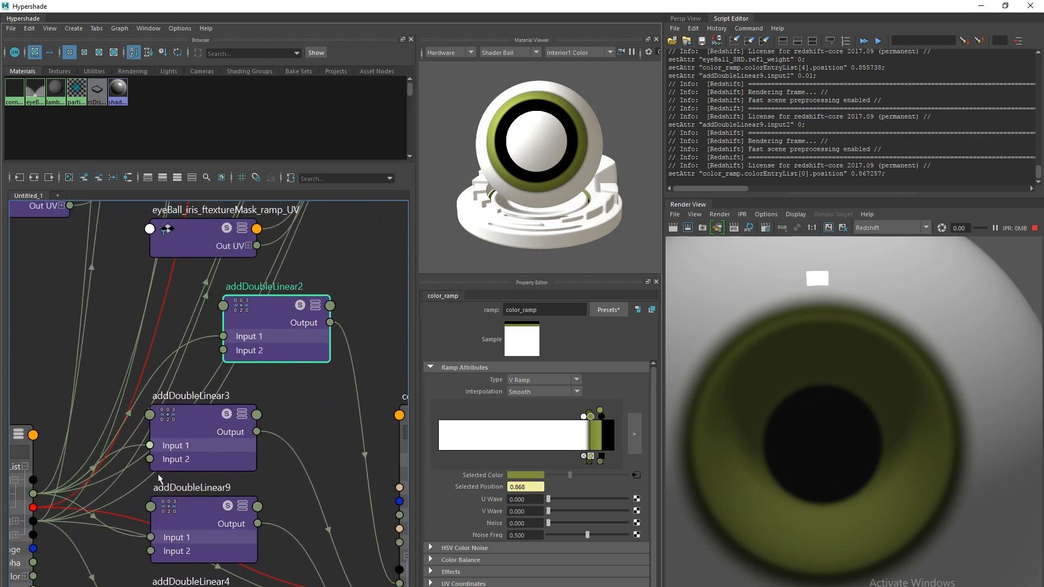
middle_click_drag(76, 485, 139, 445, "alt")
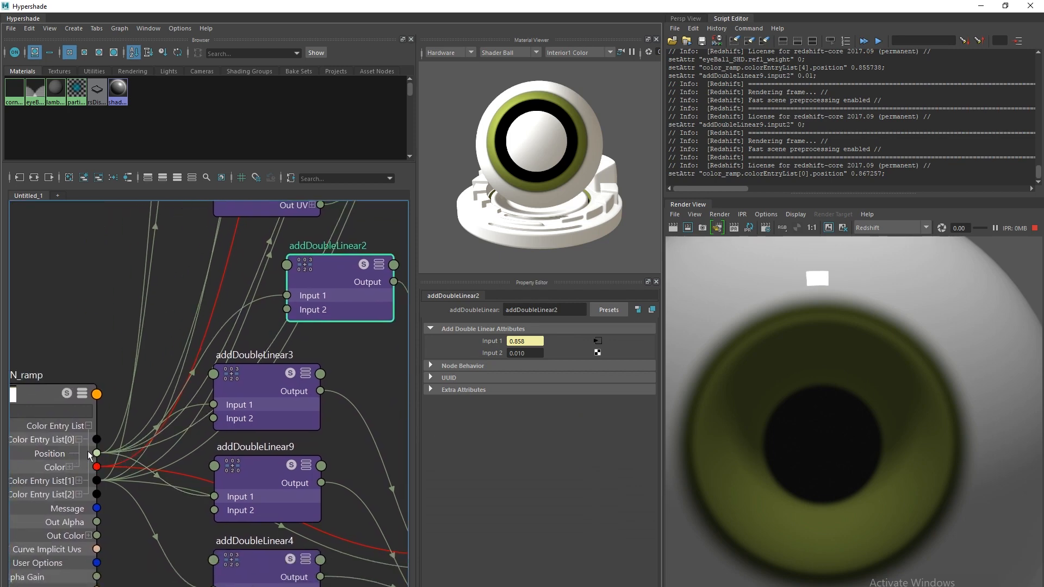
mouse_move(343, 297)
left_mouse_down()
mouse_move(332, 281)
mouse_move(341, 294)
left_mouse_up()
middle_click_drag(260, 428, 70, 418, "alt")
scroll(70, 417, "down", 4)
middle_click_drag(122, 473, 167, 351, "alt")
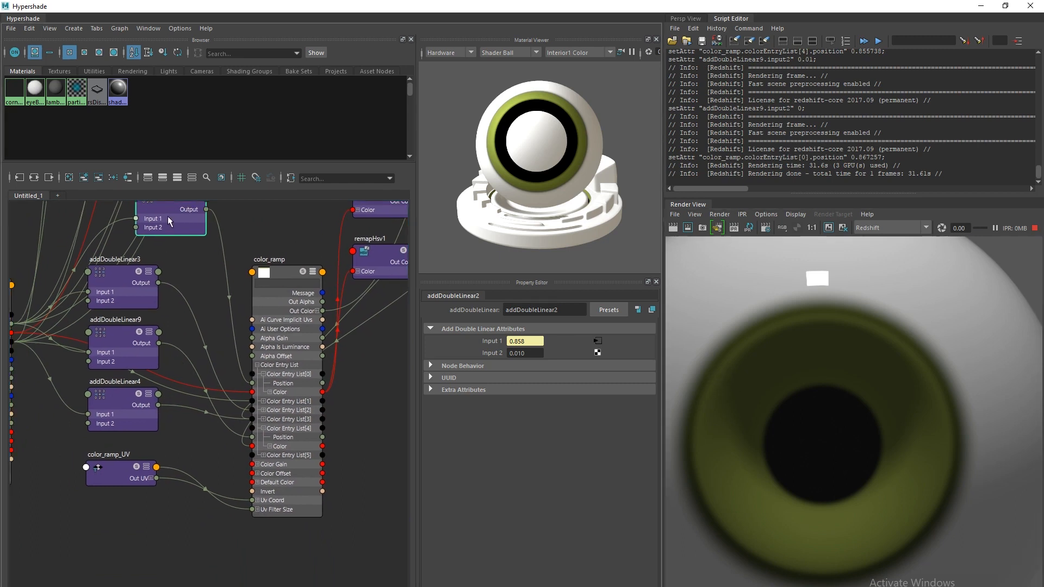
left_click_drag(168, 217, 380, 462)
middle_click_drag(204, 448, 256, 462, "alt")
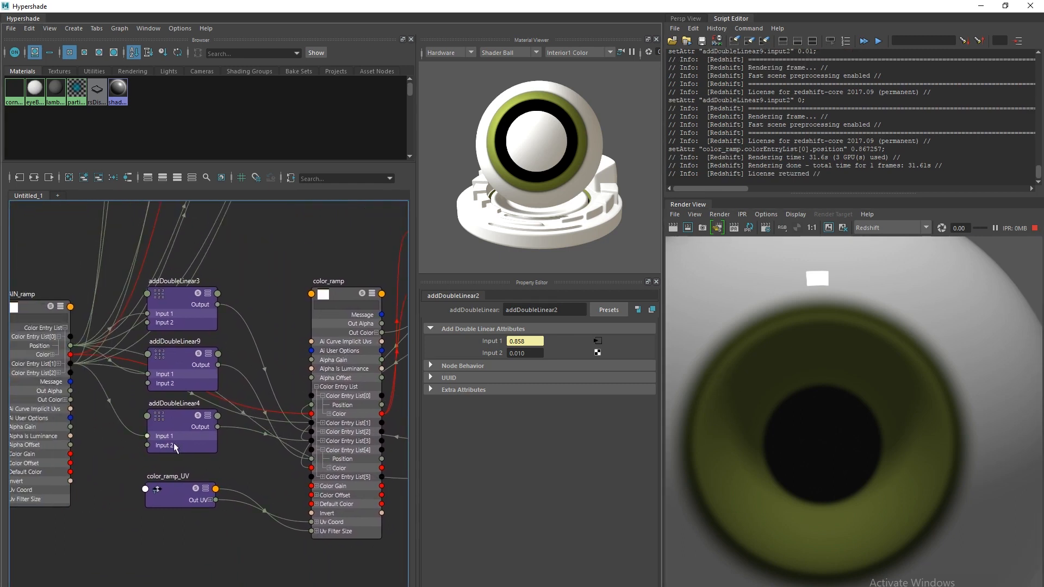
Connect the Position output of color_ramp's Color Entry List[4] to Input 1 of addDoubleLinear2
middle_click_drag(173, 447, 120, 408, "alt")
left_click_drag(120, 399, 123, 409)
mouse_move(248, 442)
right_mouse_down("alt")
mouse_move(269, 443)
mouse_move(252, 429)
right_mouse_up("alt")
middle_click_drag(321, 411, 276, 396, "alt")
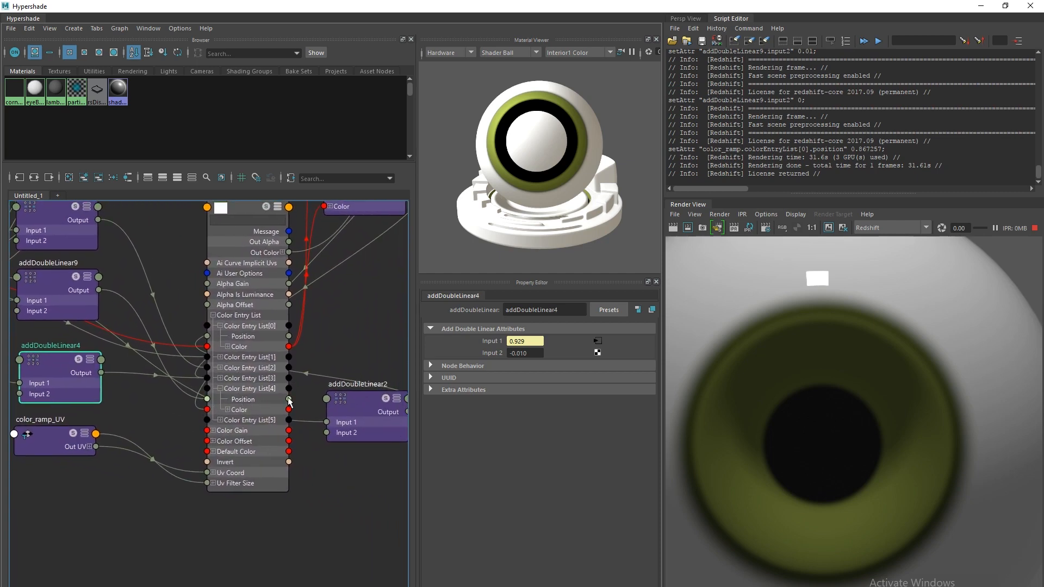
left_click_drag(289, 400, 326, 422)
middle_click_drag(168, 424, 220, 445, "alt")
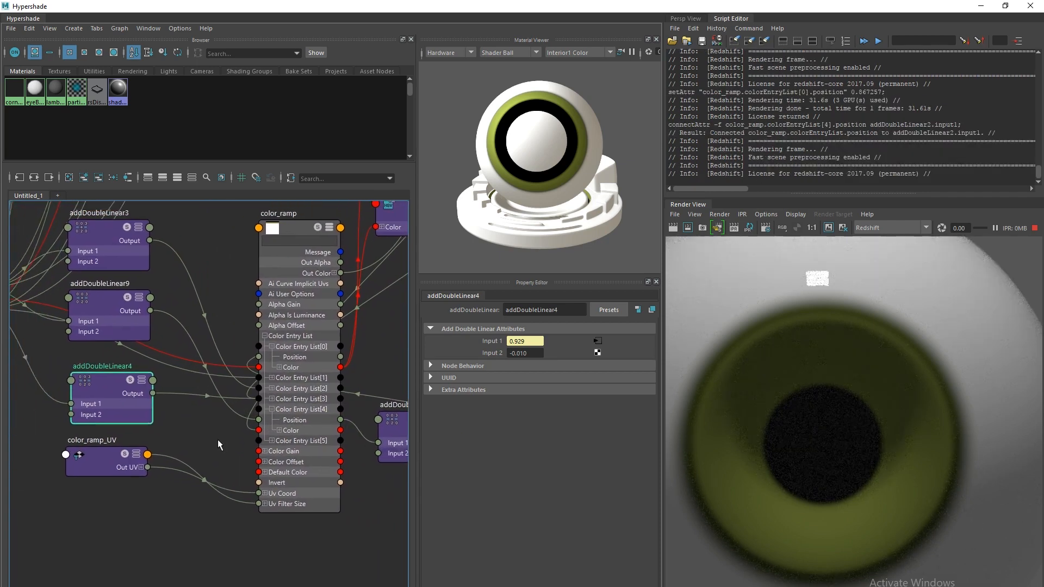
right_click_drag(220, 445, 167, 415, "alt")
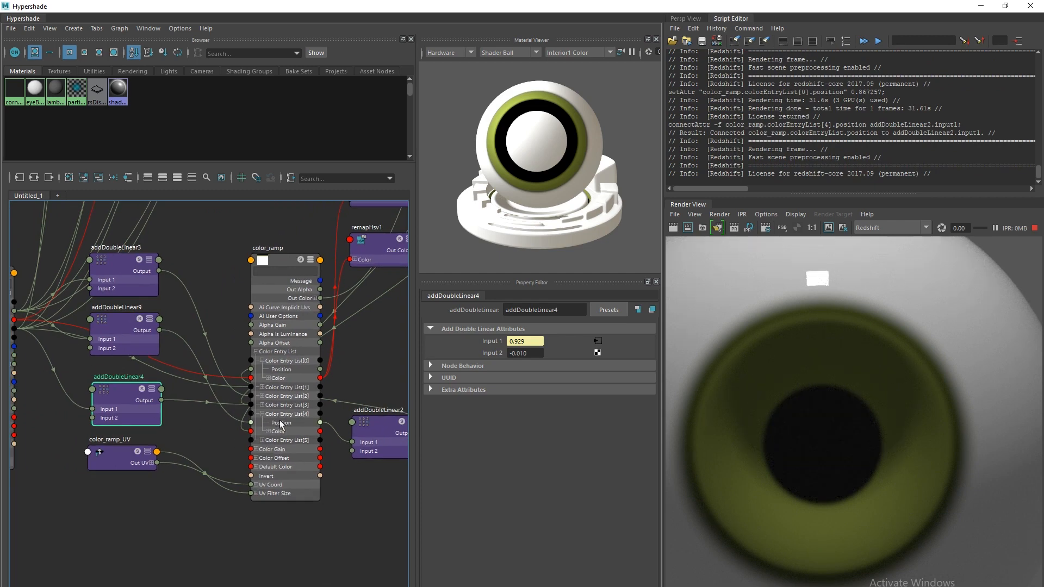
Try Input 2 values of 0.01, 0.008 and 0.005 on addDoubleLinear9 to compare the iris edge
left_click_drag(279, 420, 292, 425)
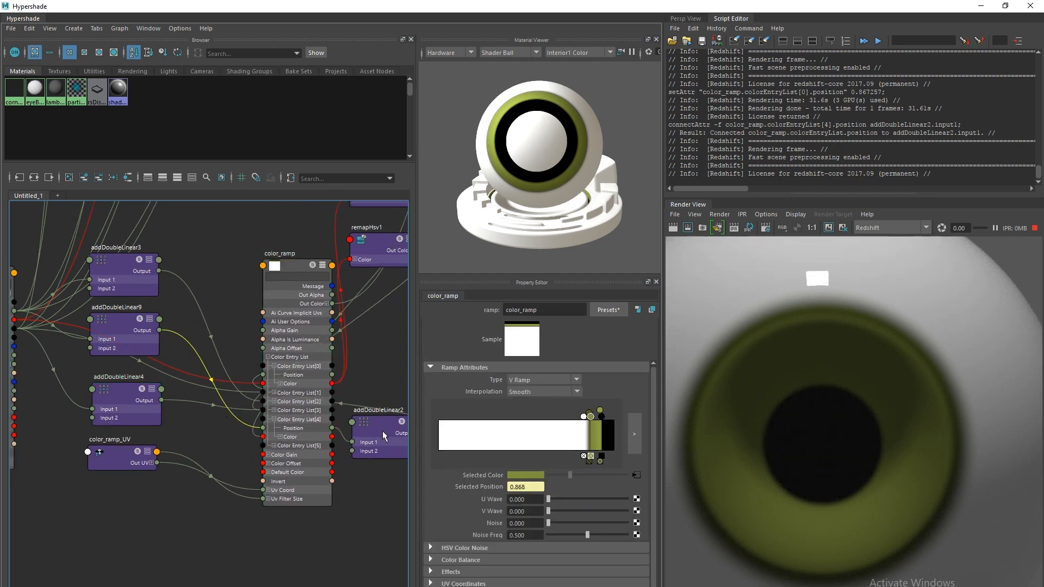
left_click_drag(127, 331, 128, 331)
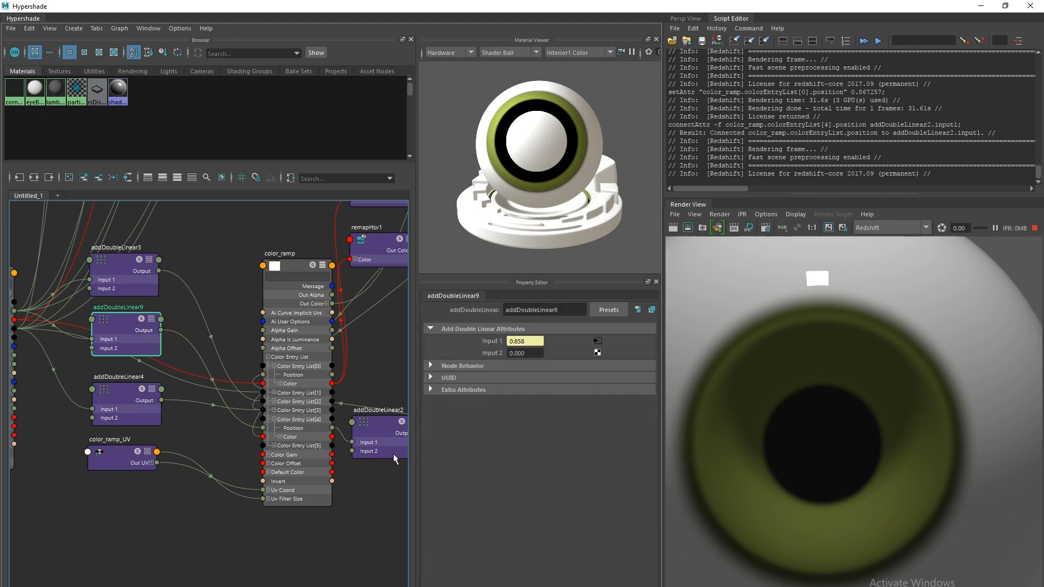
left_click(521, 354)
type("1")
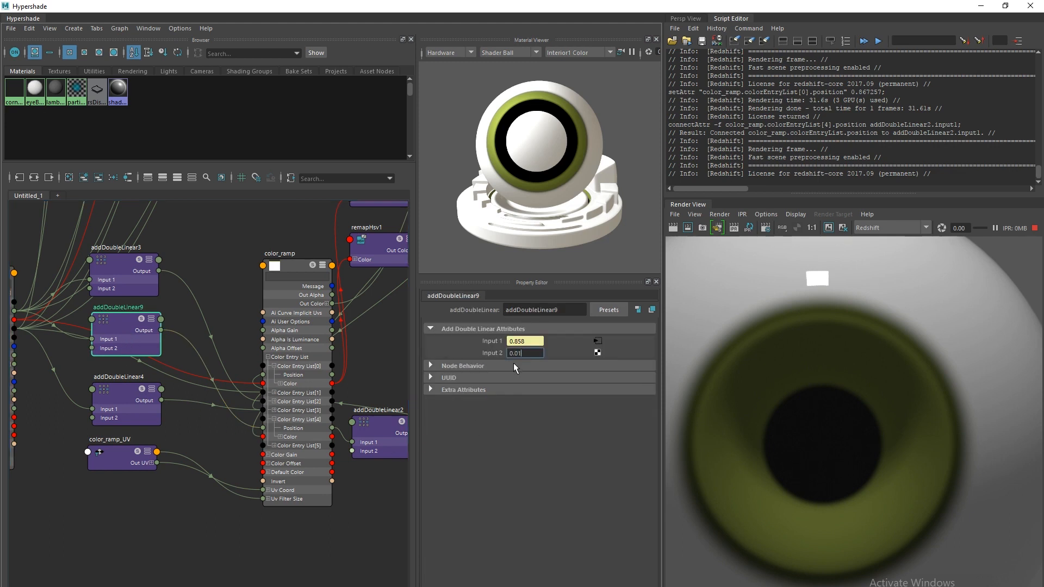
key("Return")
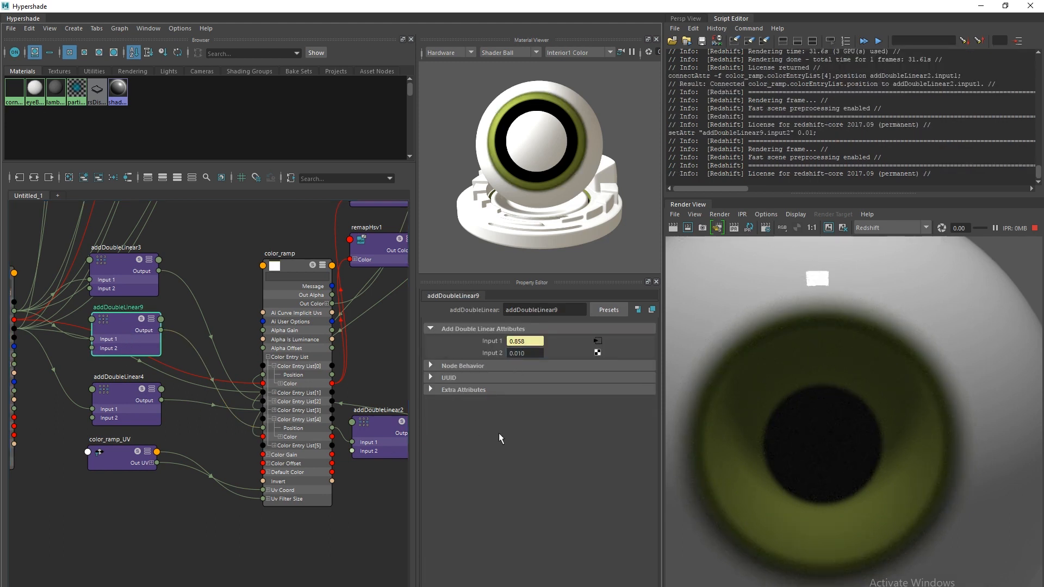
left_click(519, 354)
type("8")
key("Return")
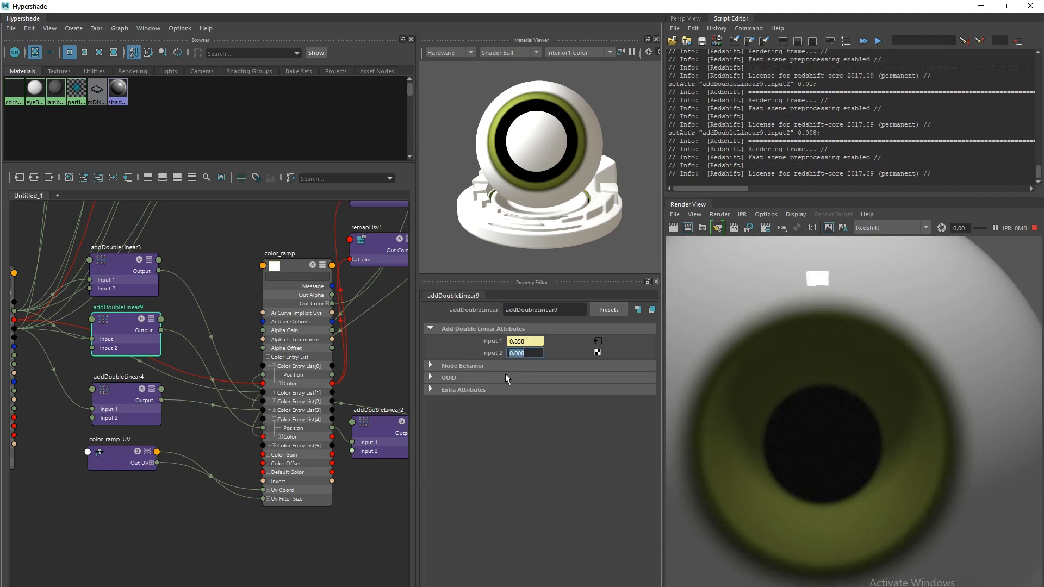
left_click(523, 353)
type("5")
key("Return")
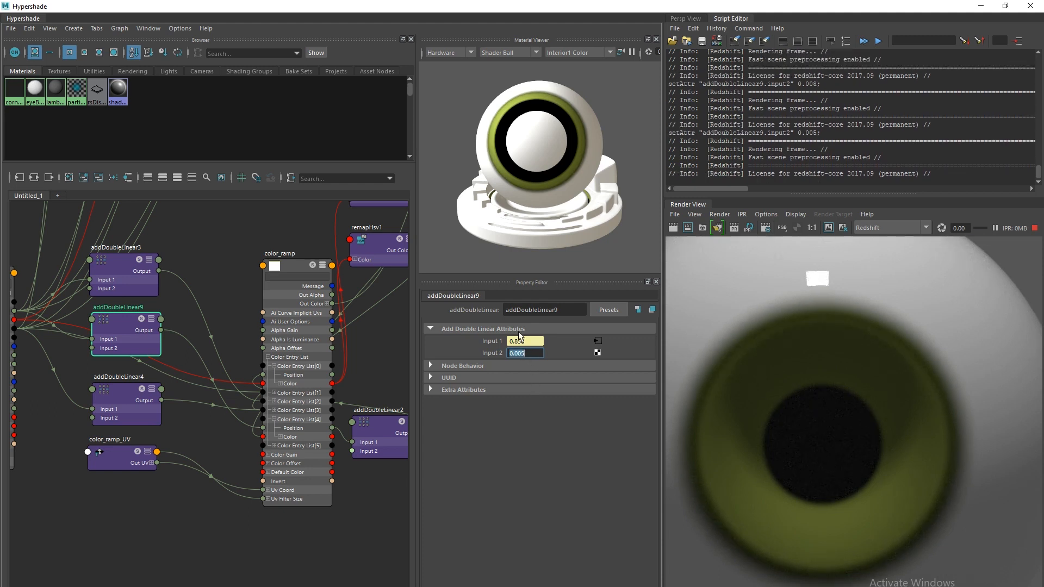
Set Input 2 of addDoubleLinear9 to 0.007
left_click(523, 353)
type("7")
key("Return")
Raise the alpha of the Multiply layer in eyeBall_diff_layeredTexture to about 0.503
left_click(182, 536)
right_click_drag(294, 482, 139, 429, "alt")
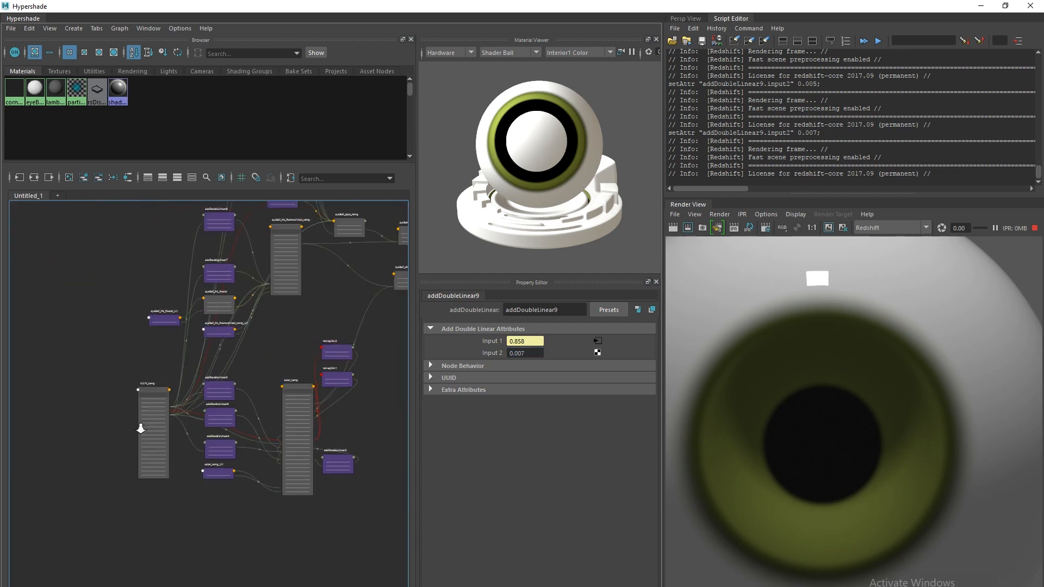
middle_click_drag(139, 465, 34, 546, "alt")
right_click_drag(225, 451, 315, 430, "alt")
left_click_drag(333, 313, 329, 321)
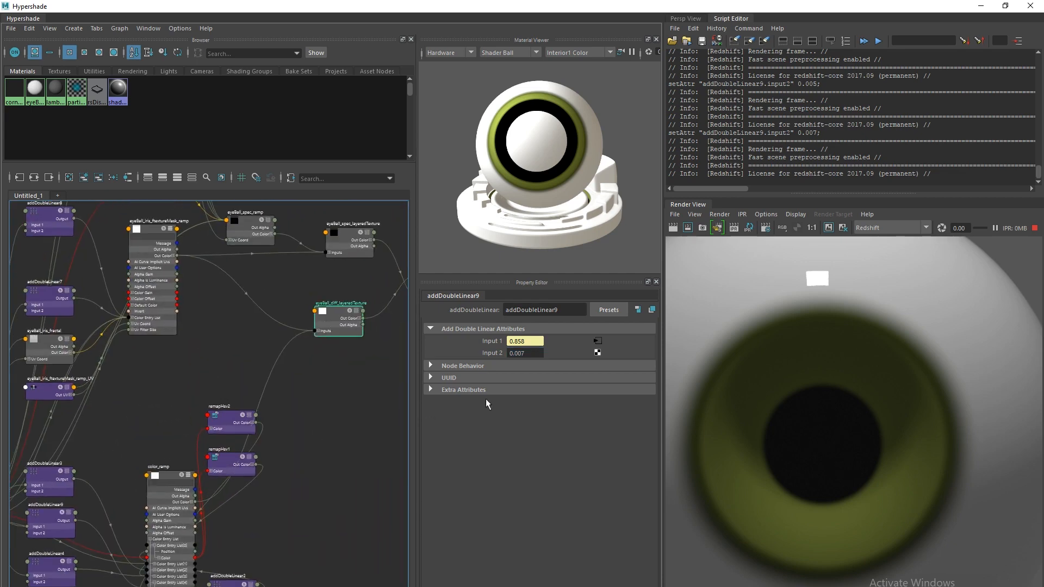
left_click(341, 322)
left_click_drag(548, 446, 593, 450)
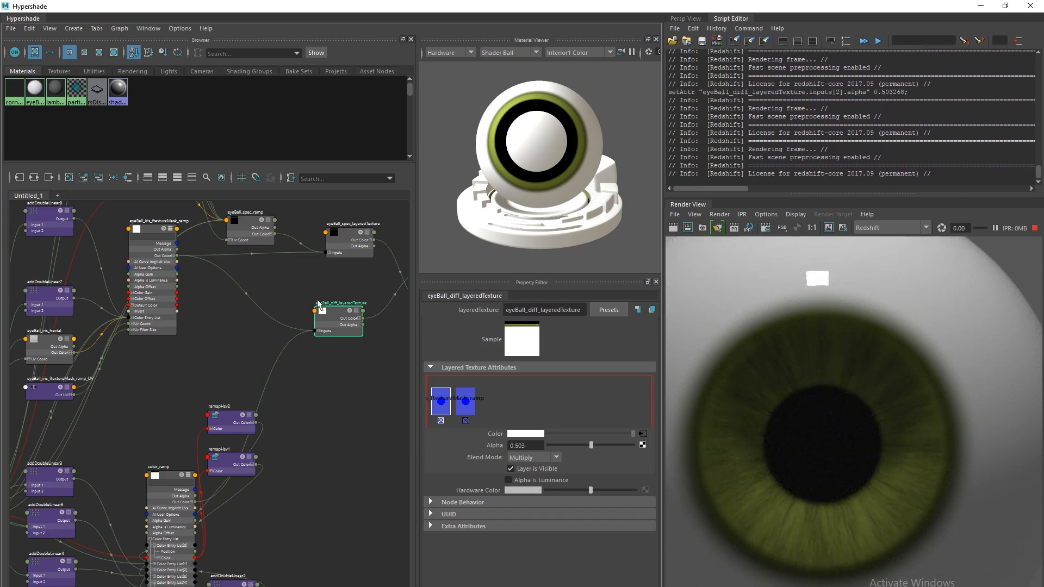
Set the reflection weight of the eyeBall_SHD material to 1 and frame more of the eyeball in the render
middle_click_drag(296, 323, 196, 373, "alt")
left_click(364, 401)
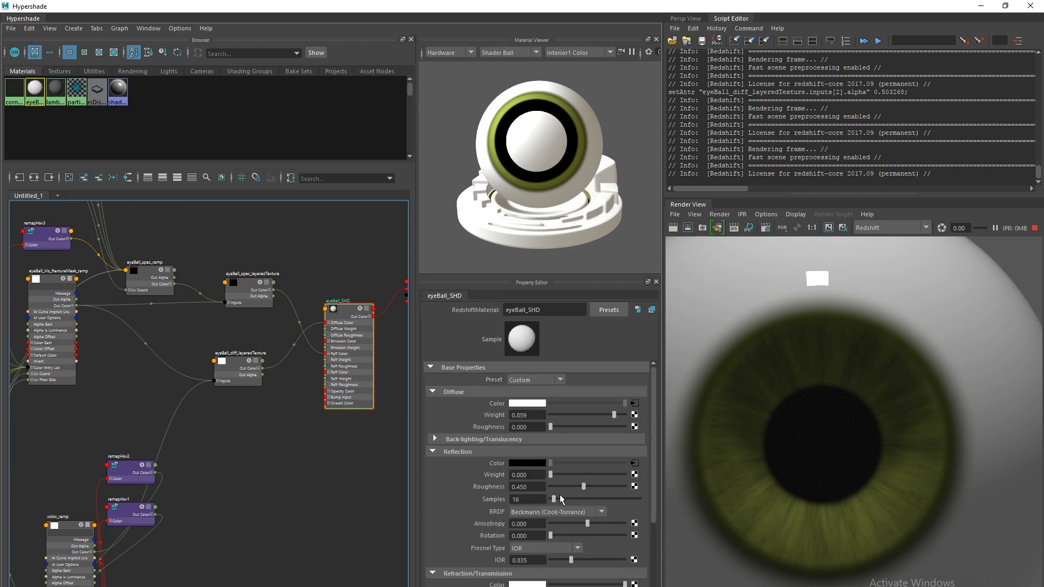
left_click_drag(578, 476, 684, 508)
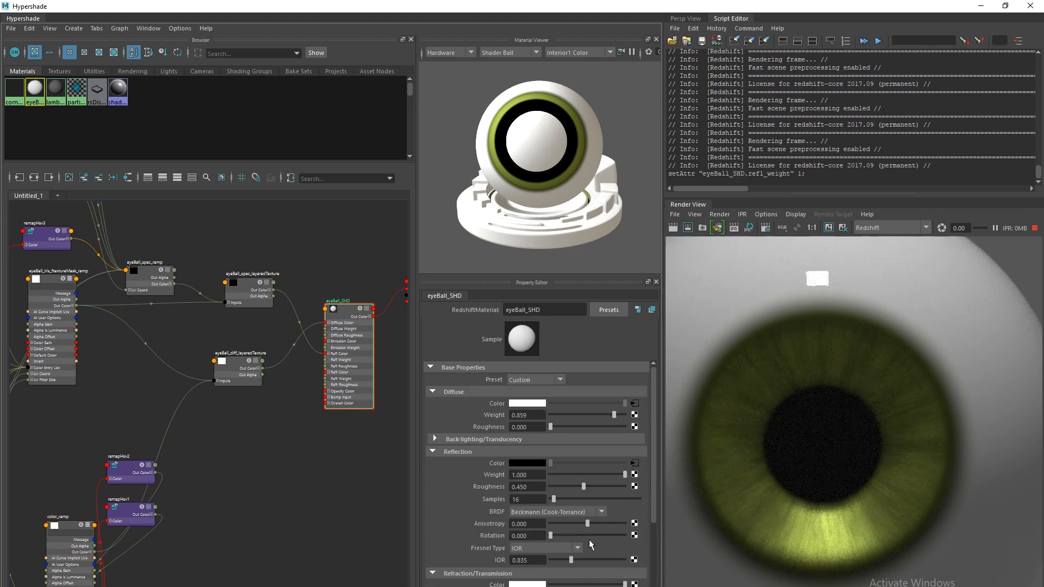
scroll(798, 380, "down", 2)
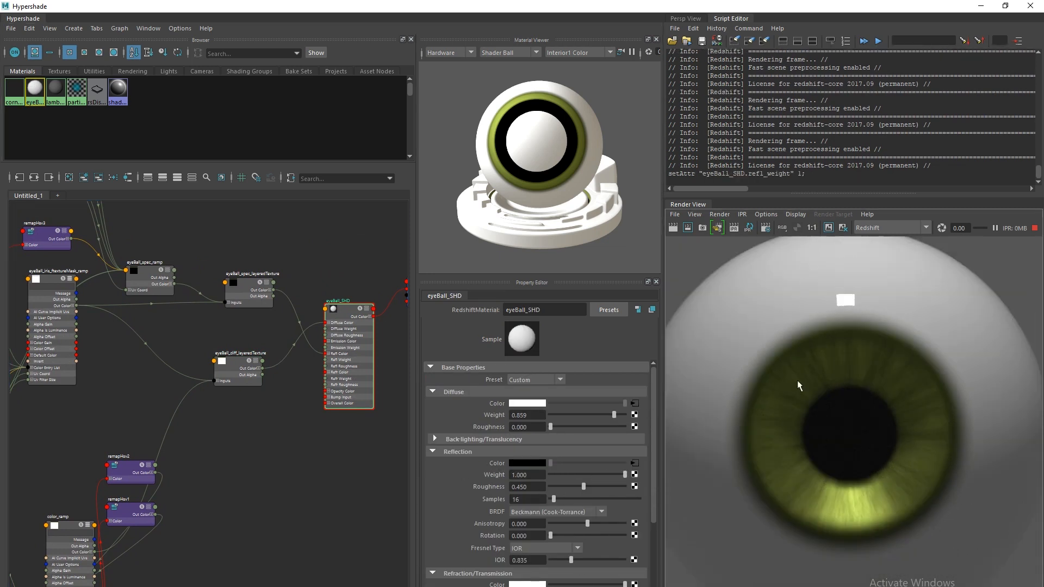
middle_click_drag(727, 456, 710, 463, "alt")
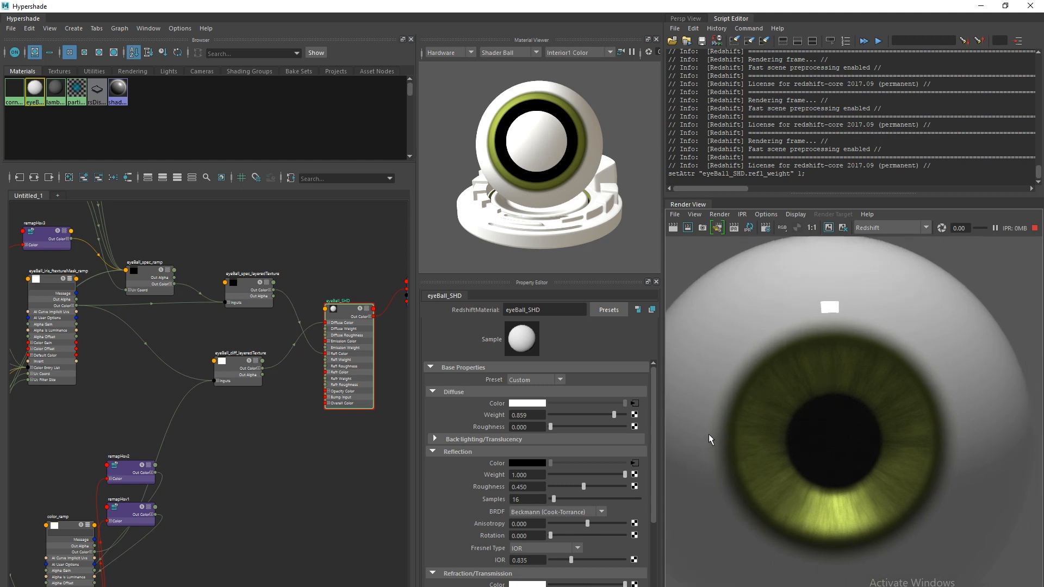
Return to color_ramp in the node graph and select the darker green entry in its gradient
middle_click_drag(253, 507, 294, 505, "alt")
key("3")
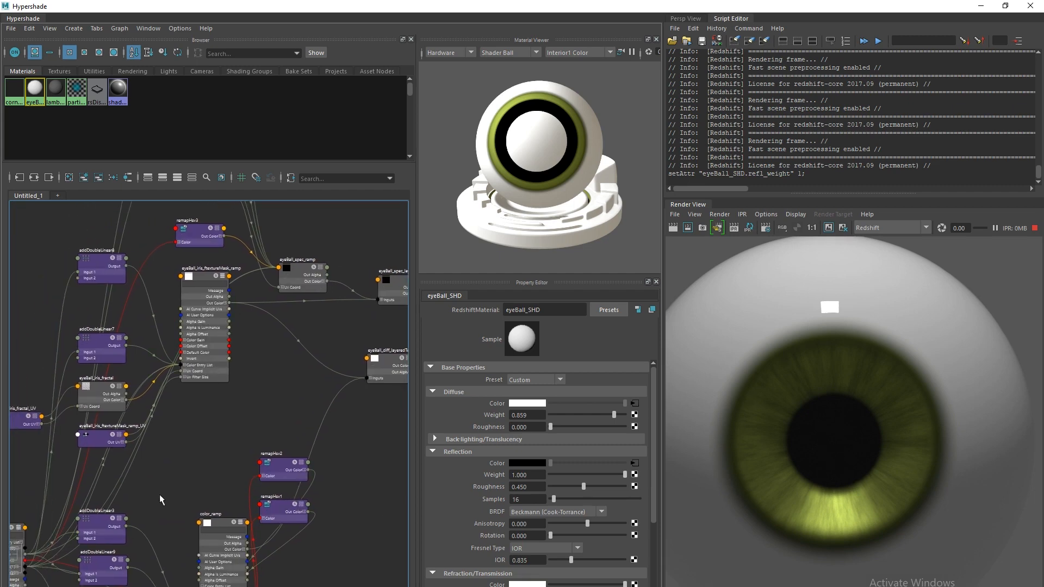
middle_click_drag(155, 479, 271, 318, "alt")
middle_click_drag(128, 426, 73, 388, "alt")
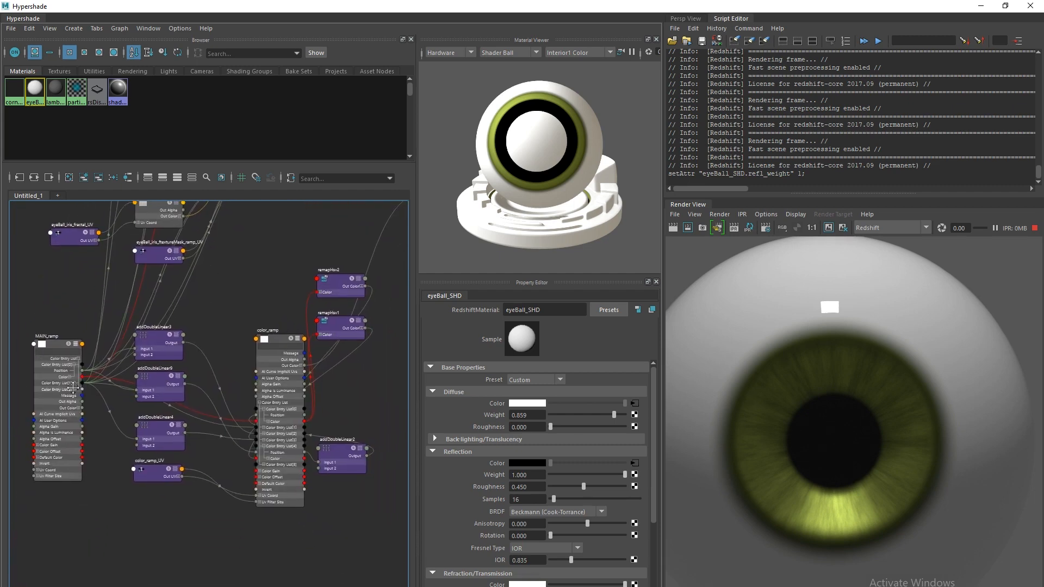
right_click_drag(107, 403, 166, 436, "alt")
middle_click_drag(165, 436, 85, 417, "alt")
left_click(272, 308)
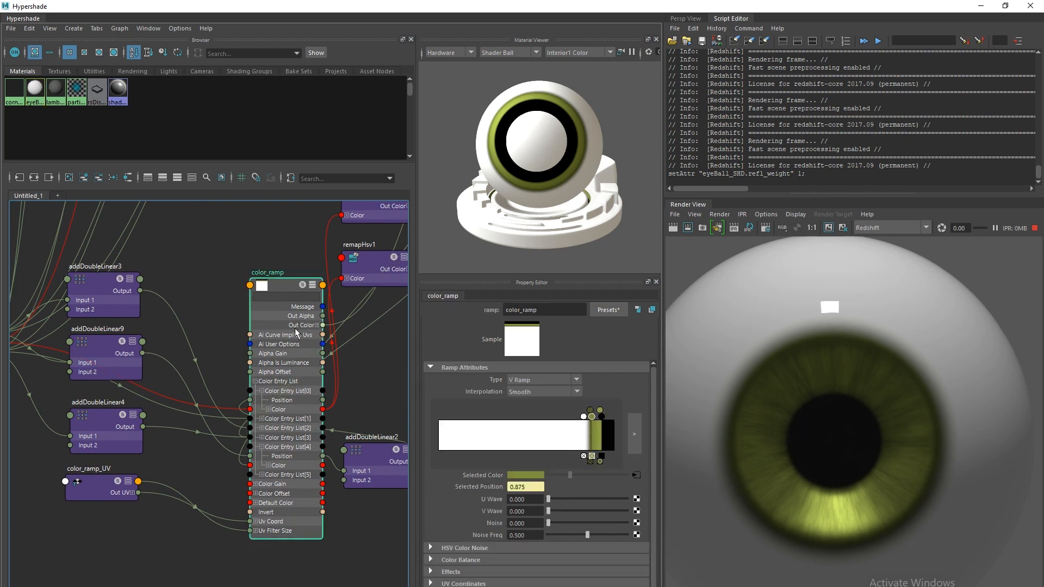
left_click(590, 411)
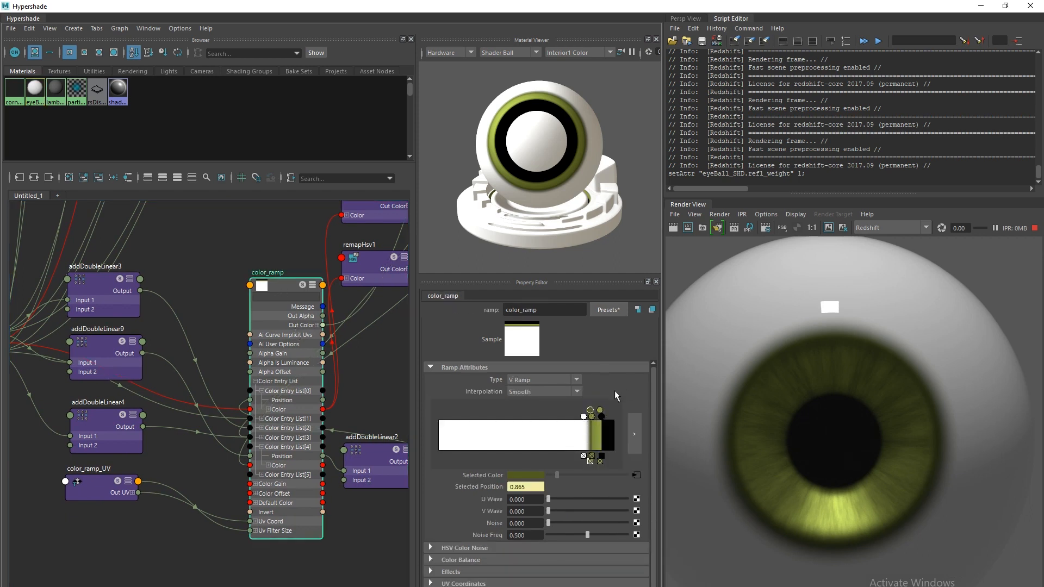
left_click(590, 411)
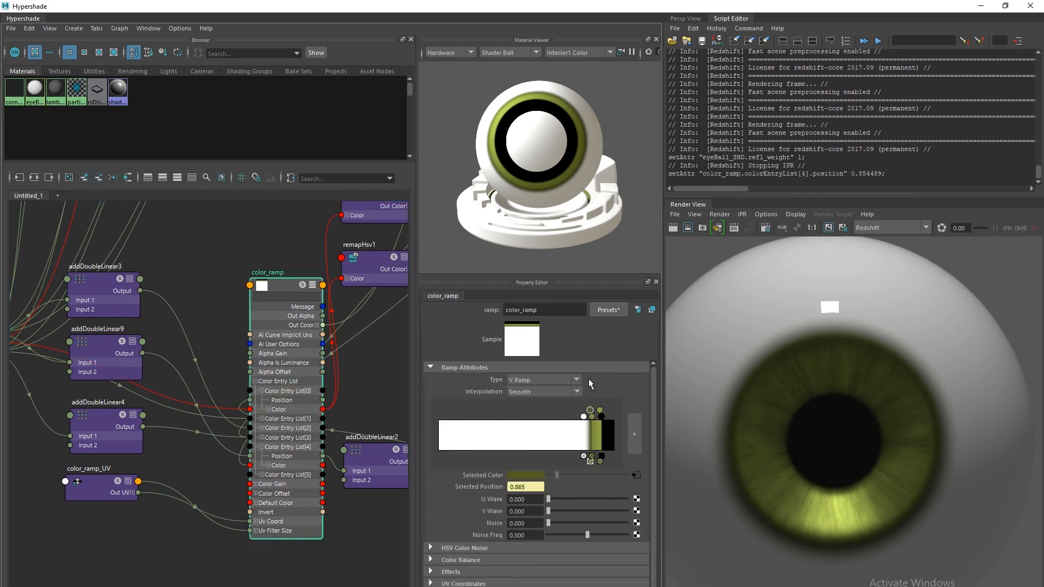
Trace the connection that feeds the Color of Color Entry List[4] on color_ramp back to its source node
left_click_drag(806, 174, 801, 173)
middle_click_drag(208, 468, 235, 453, "alt")
right_click_drag(221, 462, 239, 476, "alt")
middle_click_drag(214, 471, 168, 460, "alt")
right_click_drag(200, 466, 239, 438, "alt")
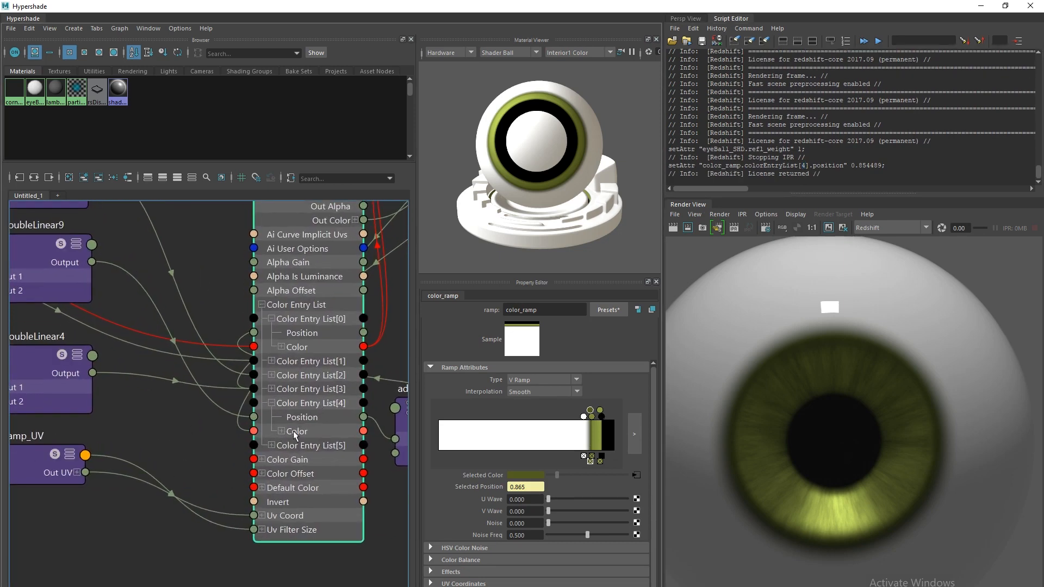
left_click_drag(248, 410, 261, 423)
left_click(255, 422)
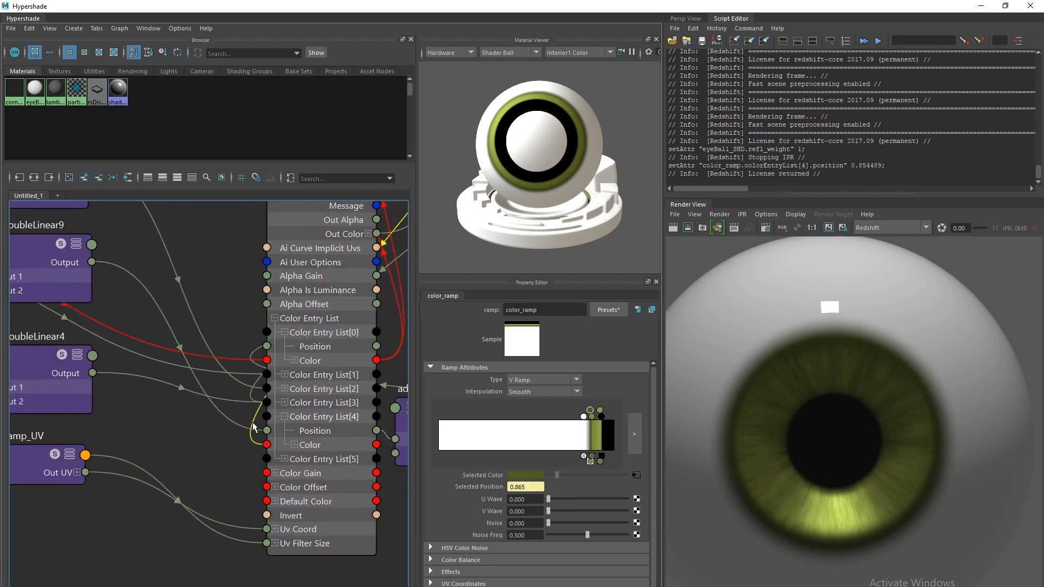
middle_click_drag(236, 434, 158, 513, "alt")
right_click_drag(168, 520, 95, 484, "alt")
mouse_move(95, 484)
middle_mouse_down("alt")
mouse_move(95, 497)
mouse_move(97, 483)
middle_mouse_up("alt")
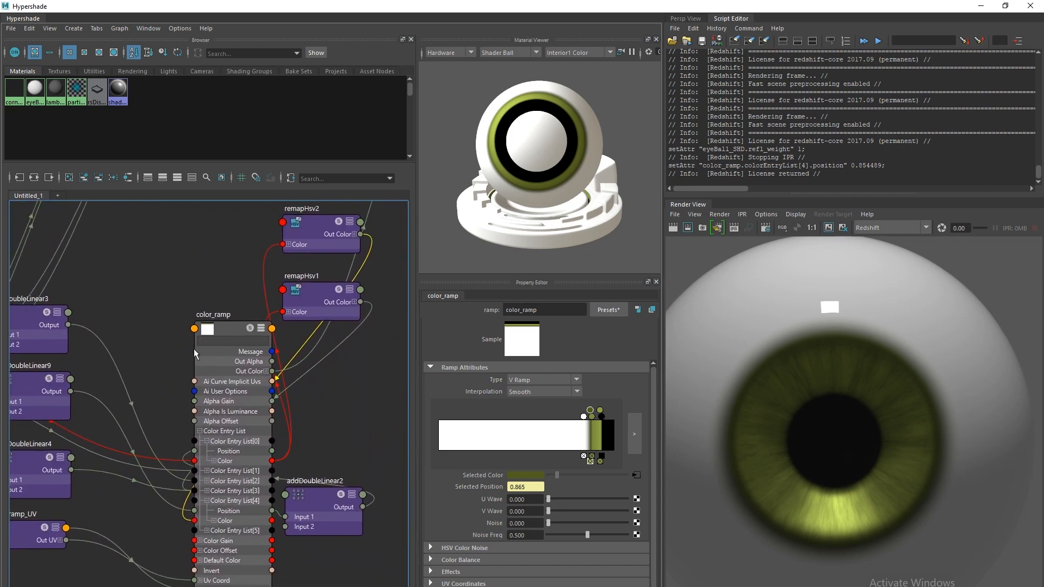
Move the remapHsv2 node beside color_ramp, just below color_ramp_UV in the node graph
left_click_drag(320, 235, 109, 565)
middle_click_drag(127, 524, 225, 416, "alt")
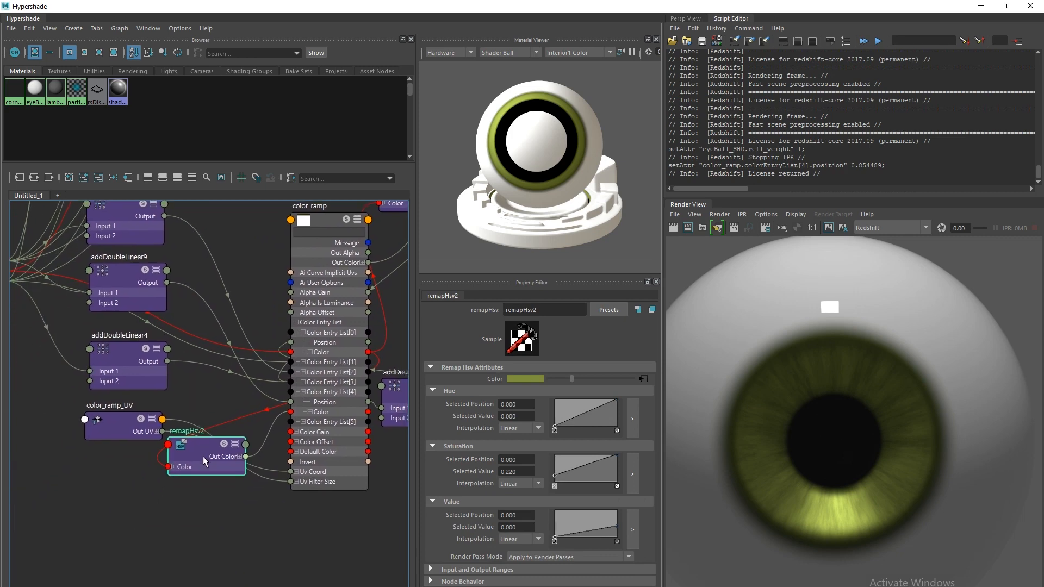
left_click_drag(204, 449, 142, 472)
right_click_drag(202, 475, 243, 508, "alt")
mouse_move(130, 493)
left_mouse_down()
mouse_move(122, 477)
mouse_move(142, 407)
mouse_move(126, 420)
mouse_move(129, 503)
left_mouse_up()
middle_click_drag(128, 504, 166, 474, "alt")
left_click_drag(166, 474, 168, 478)
Start an IPR render and raise the end point of remapHsv2's Value curve to 0.48 at position 1
left_click(734, 228)
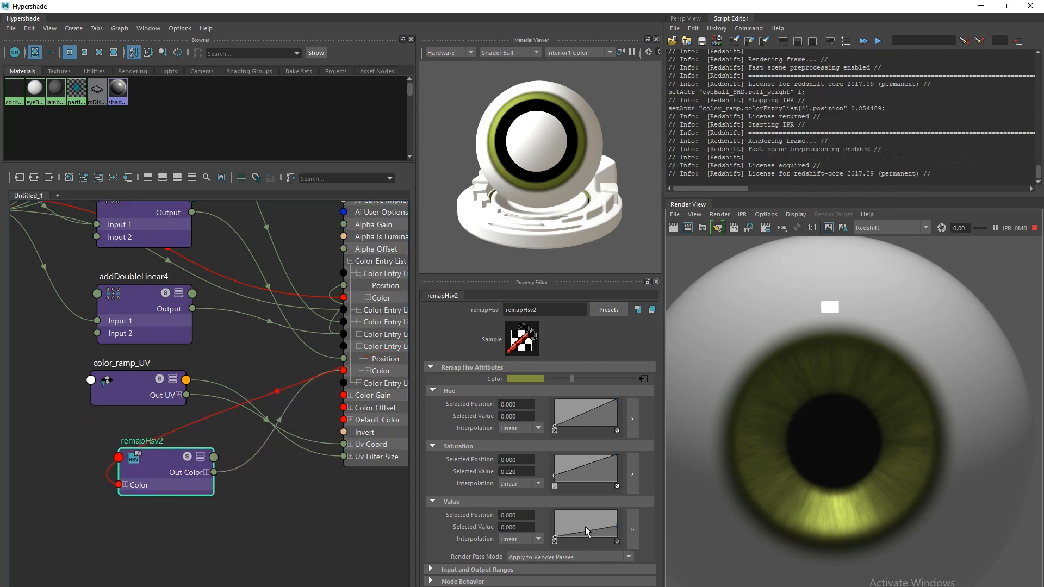
left_click(616, 528)
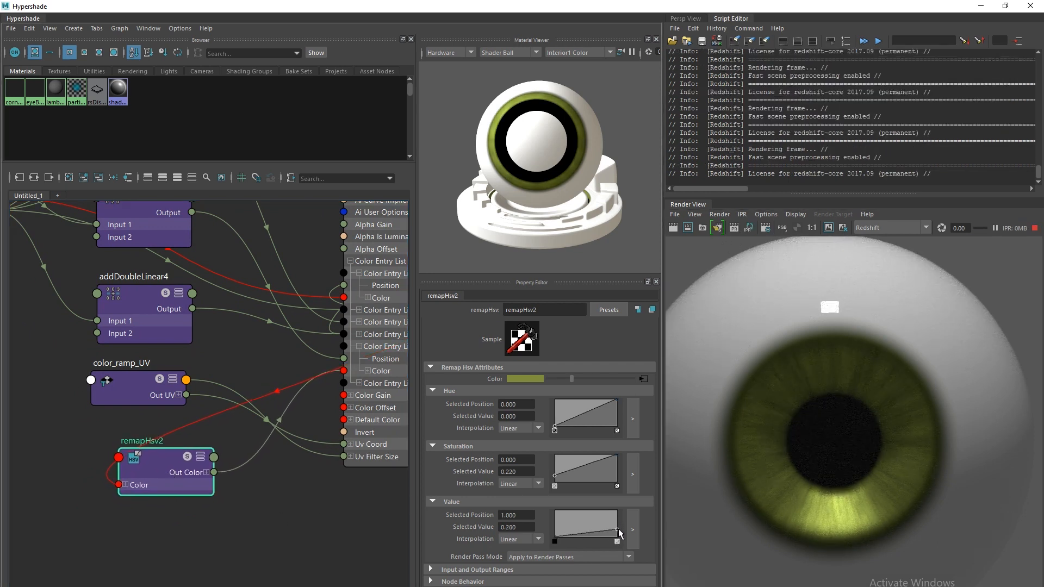
right_click_drag(681, 438, 662, 433, "alt")
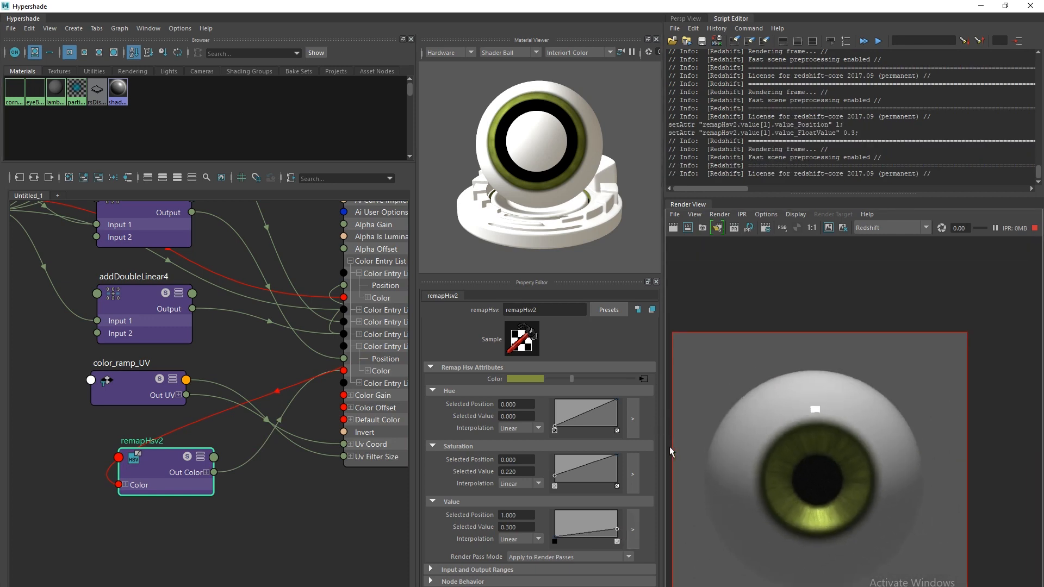
middle_click_drag(727, 493, 738, 465, "alt")
right_click_drag(742, 488, 766, 525, "alt")
mouse_move(617, 530)
left_mouse_down()
mouse_move(618, 511)
mouse_move(618, 523)
left_mouse_up()
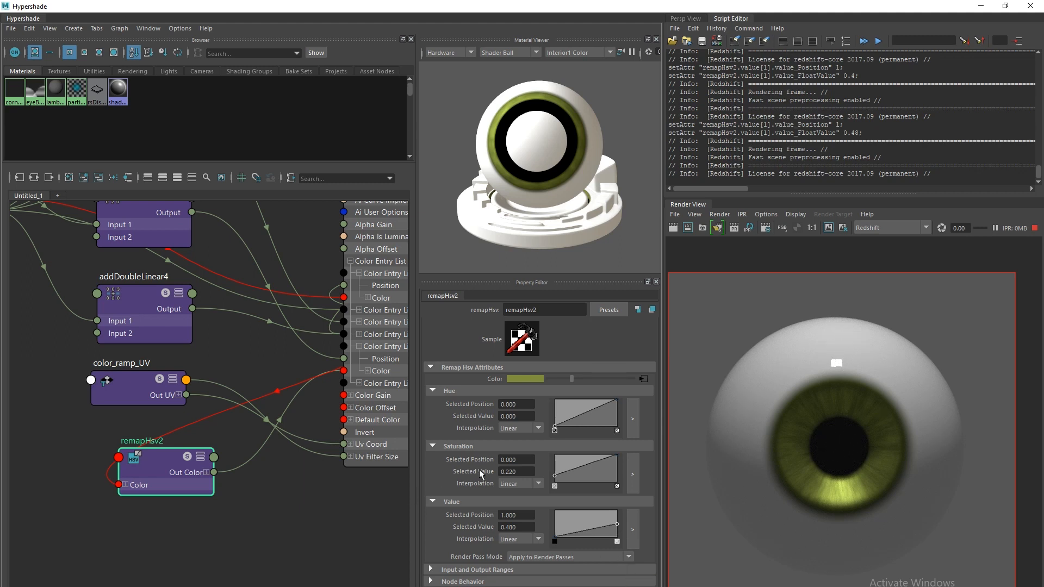
Select the white entry beside the green ones in color_ramp's gradient and expand Color Entry List[2] to find its Position connection
left_click(396, 421)
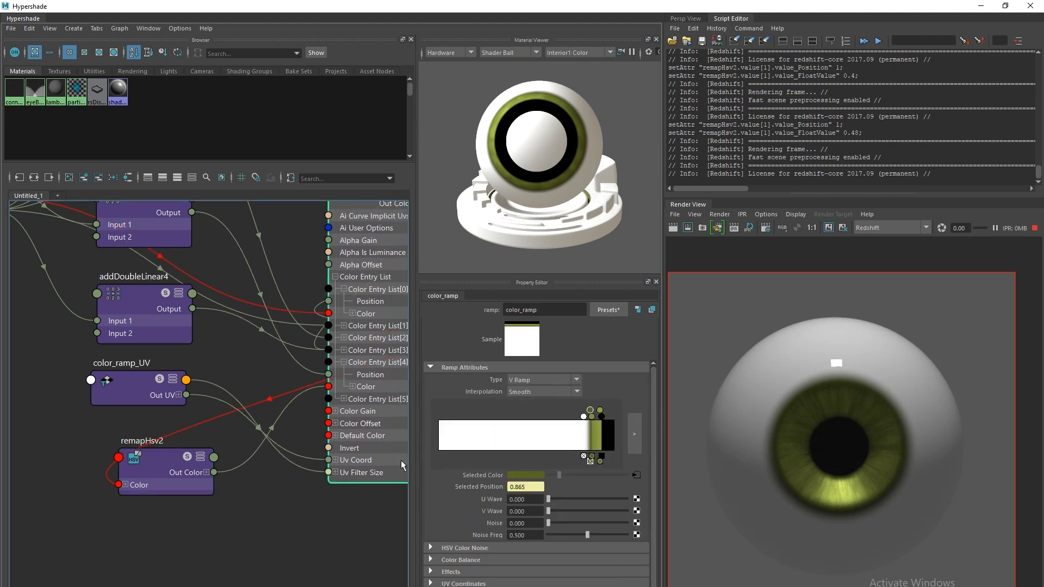
left_click(584, 418)
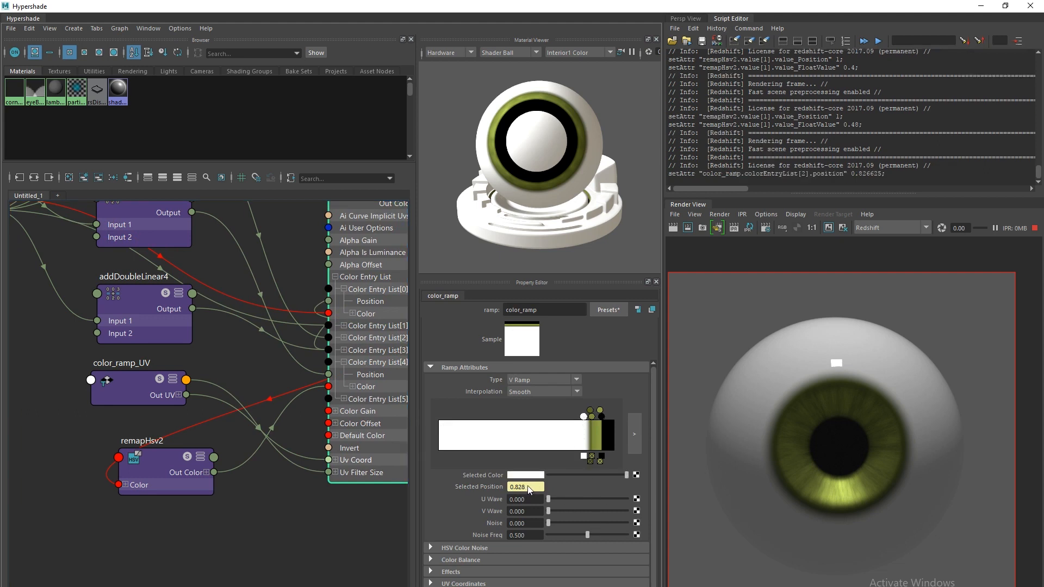
middle_click_drag(316, 406, 265, 483, "alt")
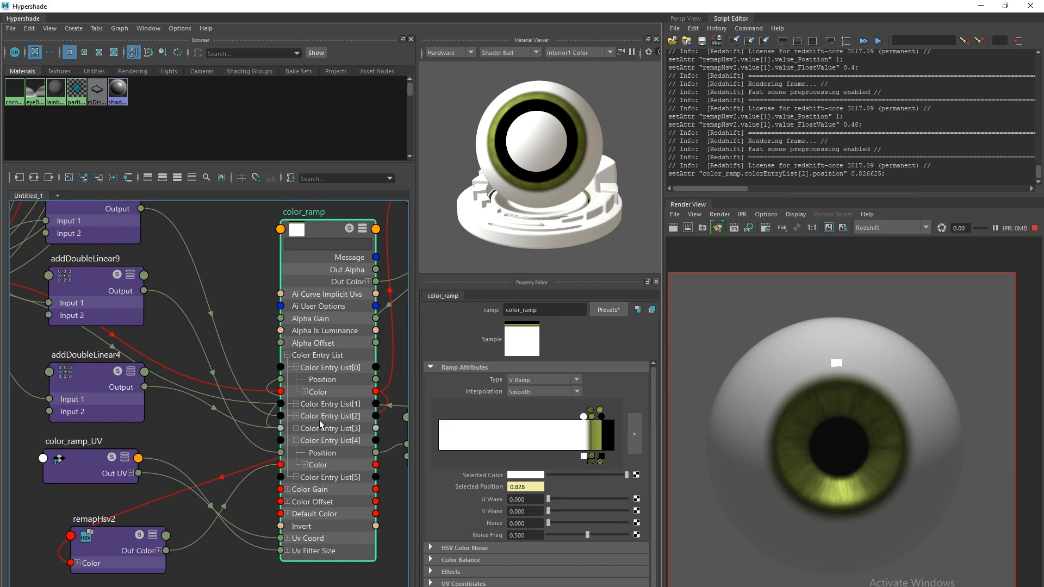
left_click(295, 417)
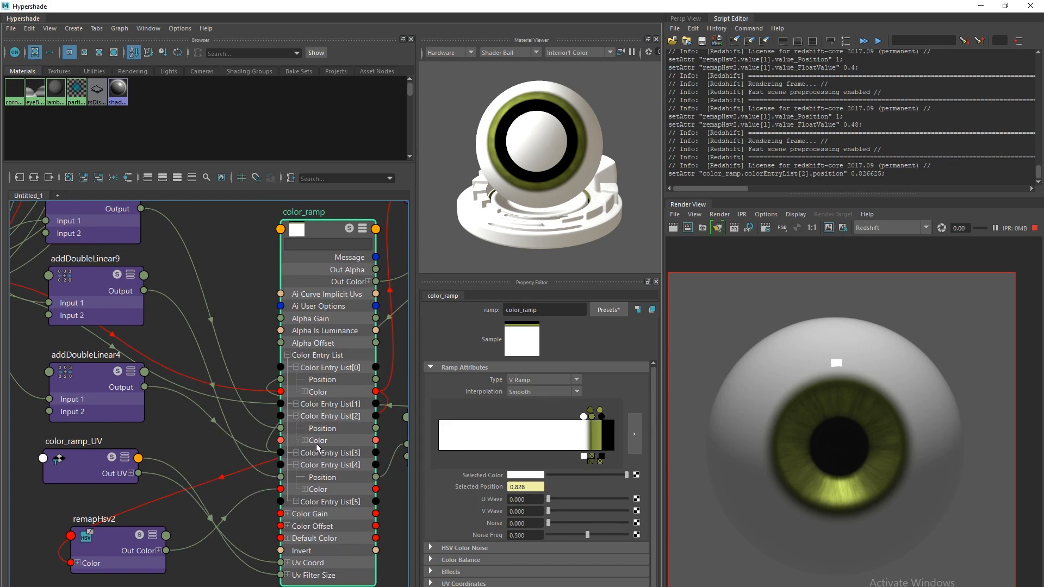
left_click_drag(315, 443, 330, 444)
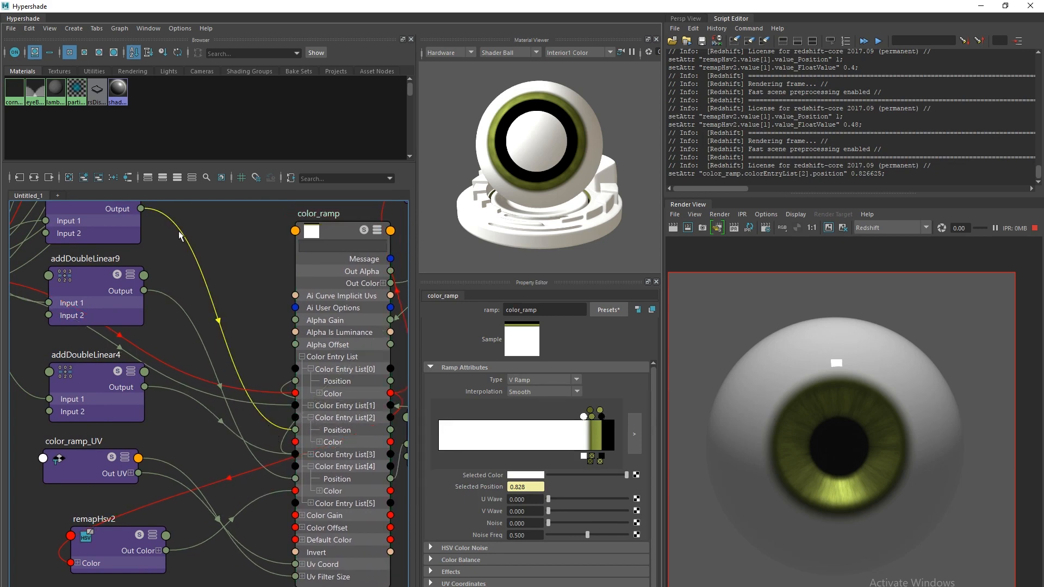
Set Input 2 of addDoubleLinear3 to -0.02
middle_click_drag(179, 235, 227, 393, "alt")
left_click(184, 375)
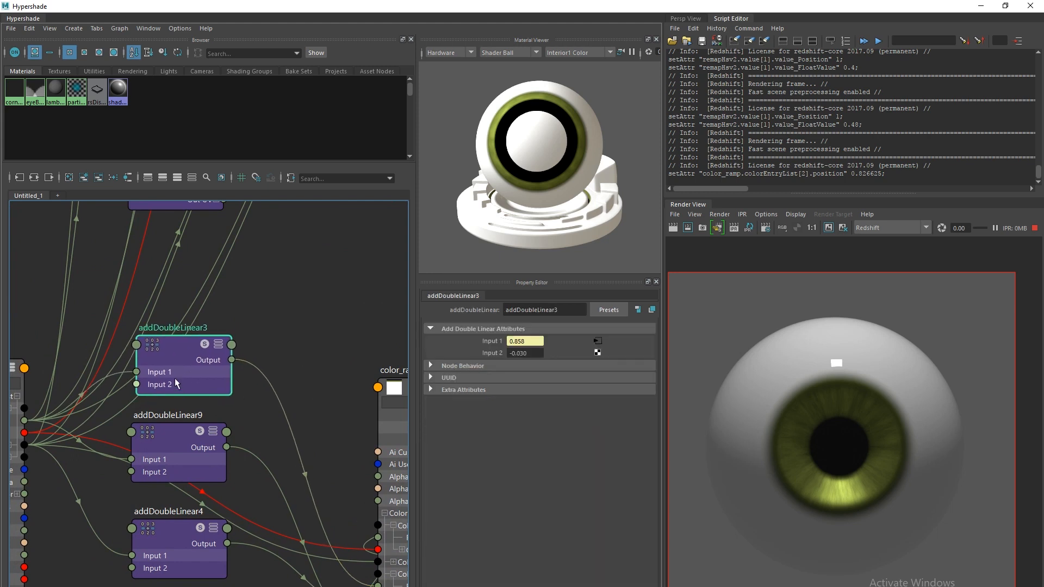
left_click(526, 354)
type("-0.02")
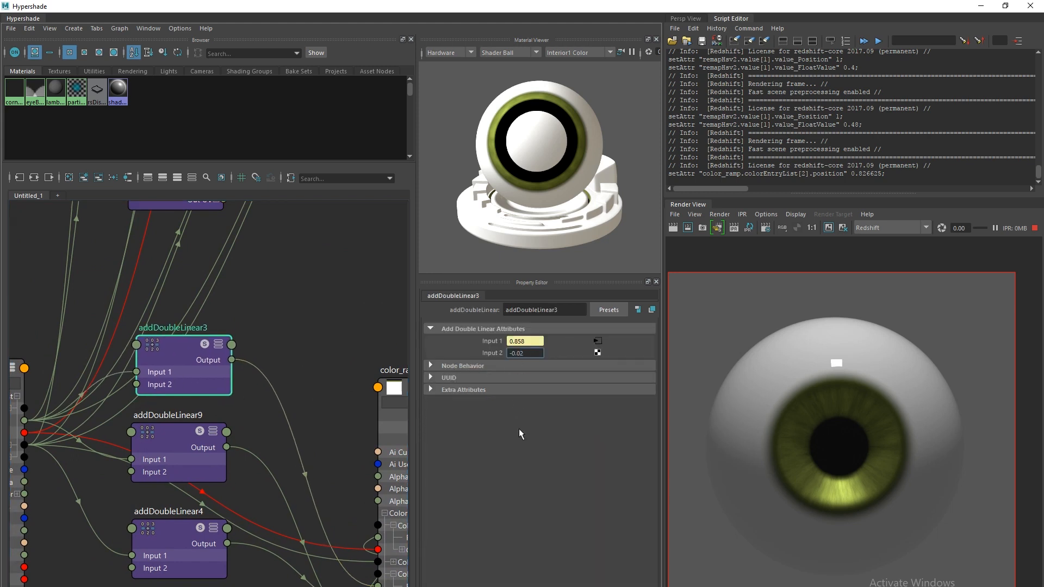
key("Return")
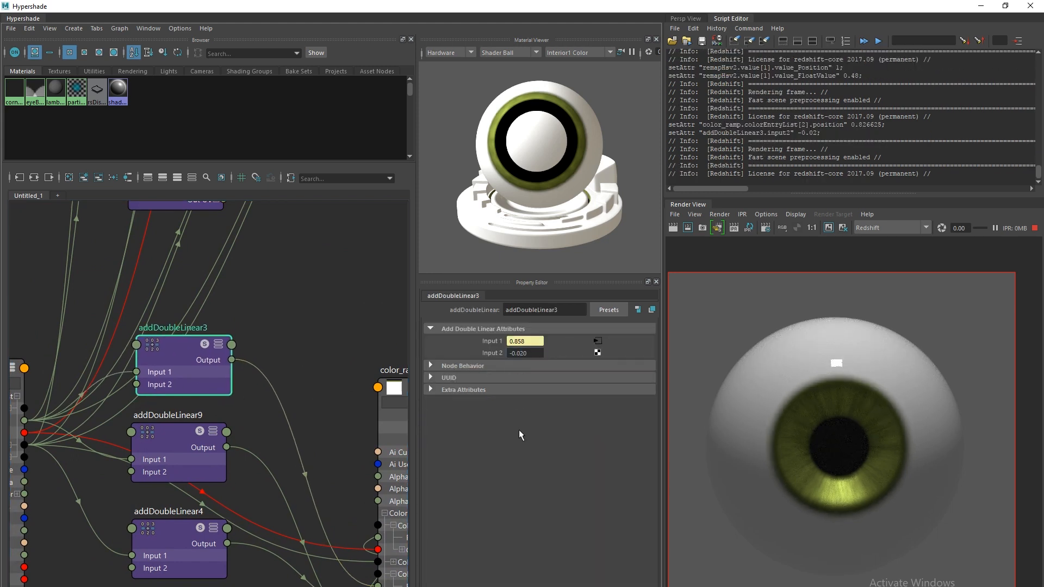
Show the perspective viewport and start an IPR render from the persp camera
left_click(683, 20)
right_click(734, 348)
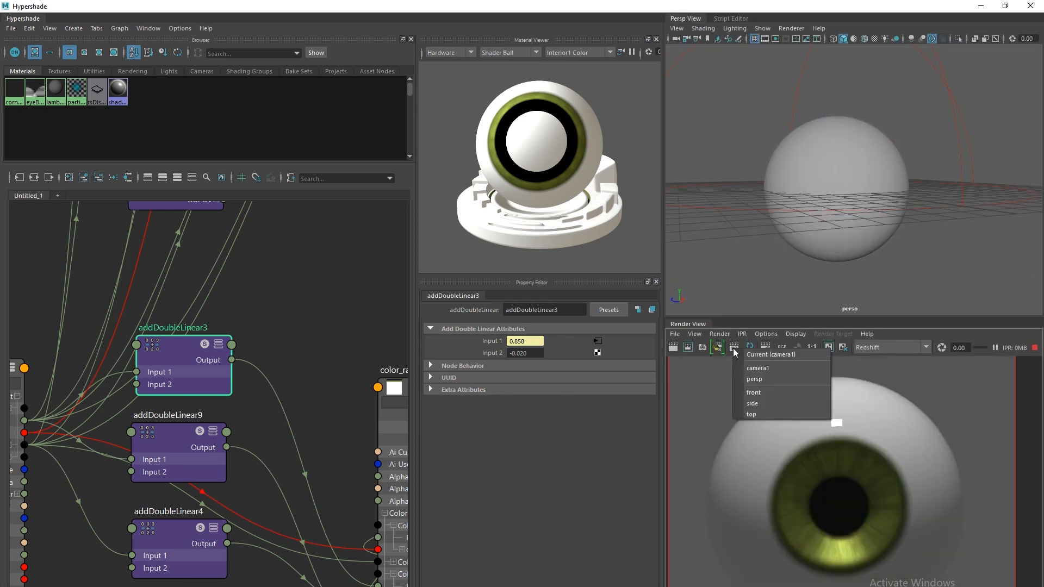
left_click(755, 379)
Examine the eyeball's iris and reflection in the live render from several angles and distances
left_click_drag(714, 245, 735, 253, "alt")
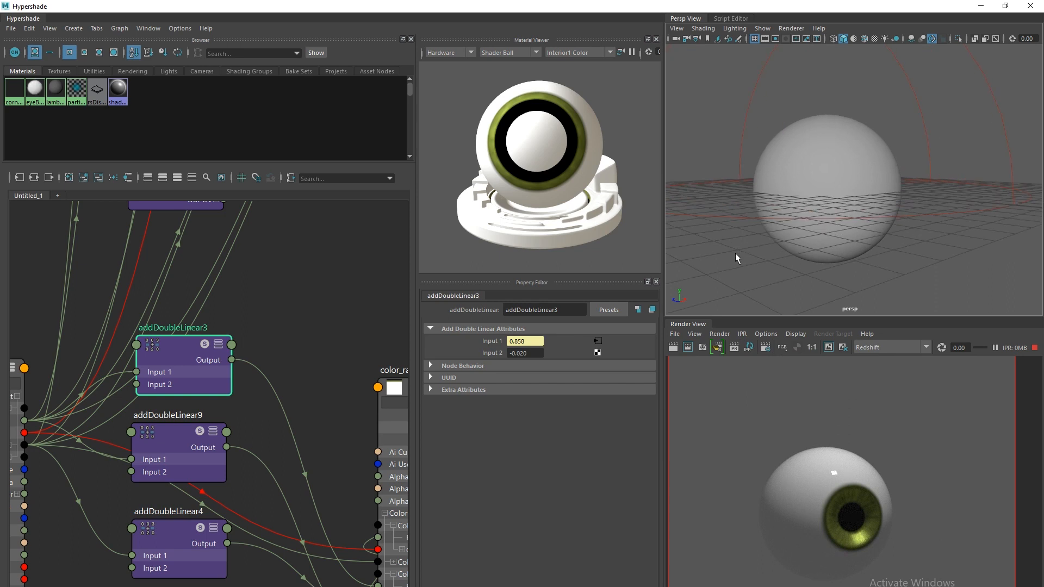
right_click_drag(723, 257, 785, 312, "alt")
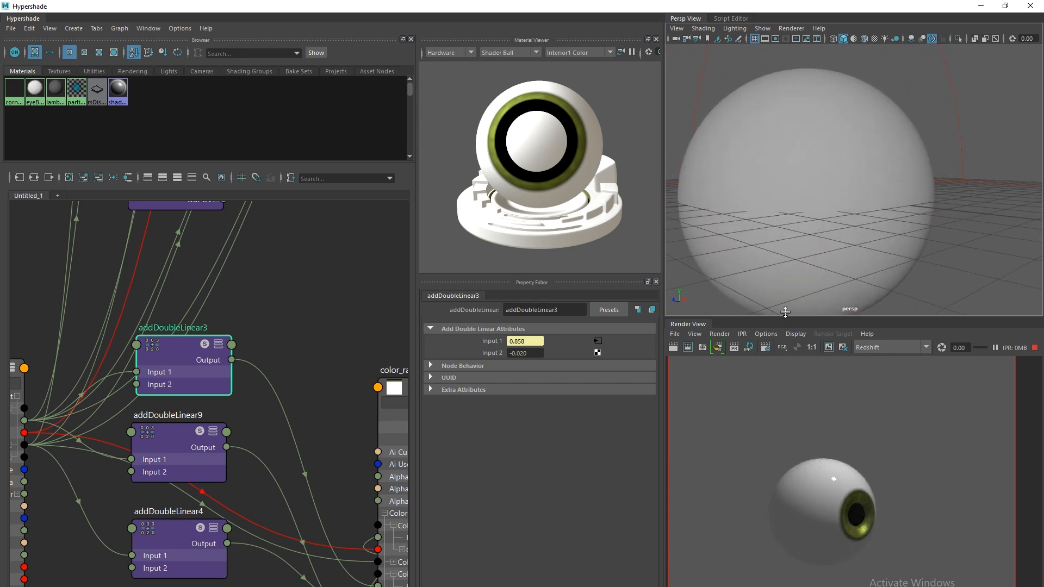
left_click_drag(720, 266, 732, 264, "alt")
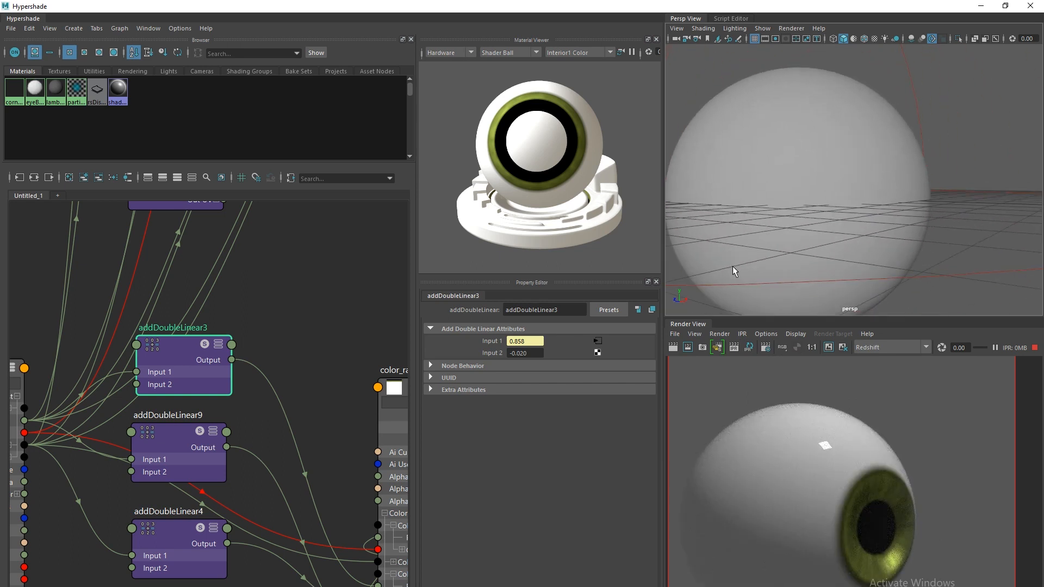
right_click_drag(733, 266, 699, 241, "alt")
left_click_drag(734, 256, 707, 250, "alt")
right_click_drag(695, 256, 716, 266, "alt")
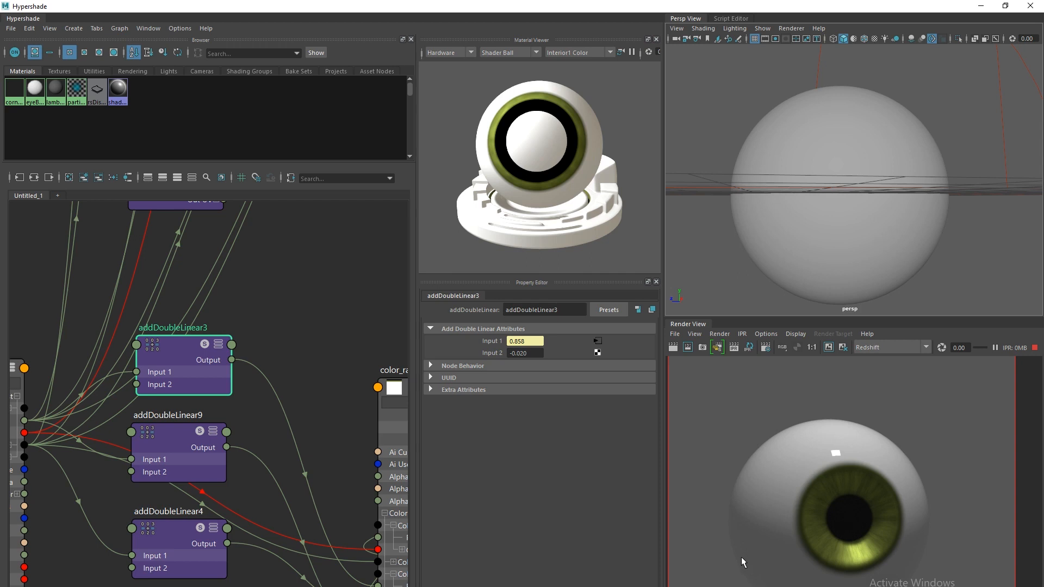
left_click_drag(739, 244, 732, 233, "alt")
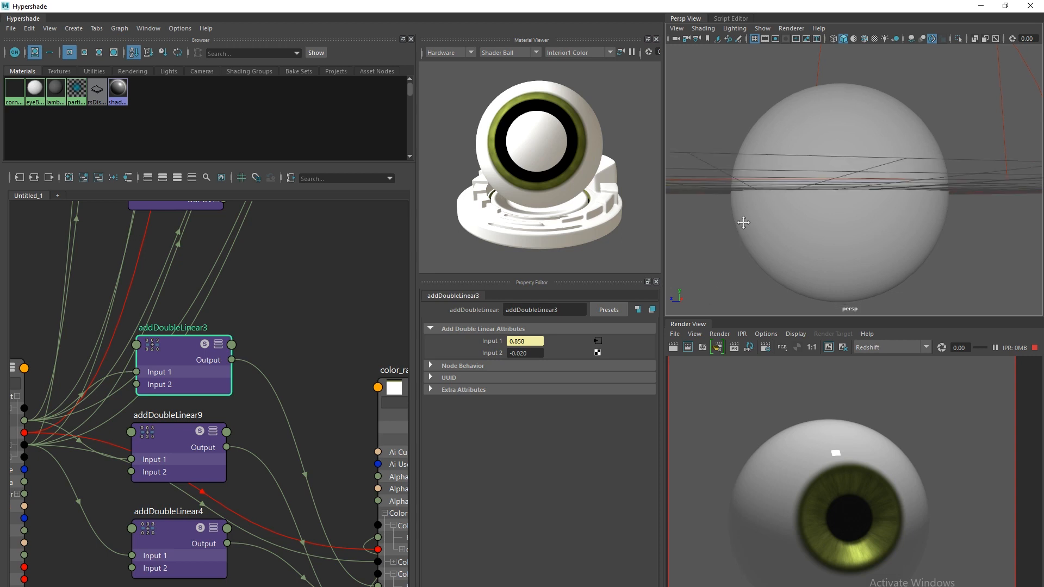
right_click_drag(731, 233, 724, 219, "alt")
left_click_drag(724, 220, 736, 225, "alt")
right_click_drag(735, 225, 716, 223, "alt")
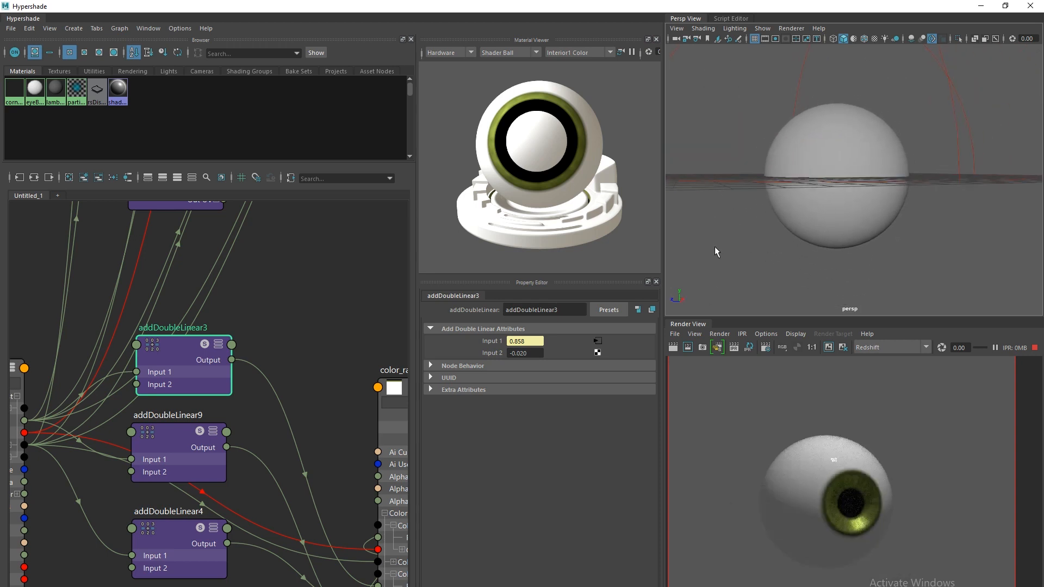